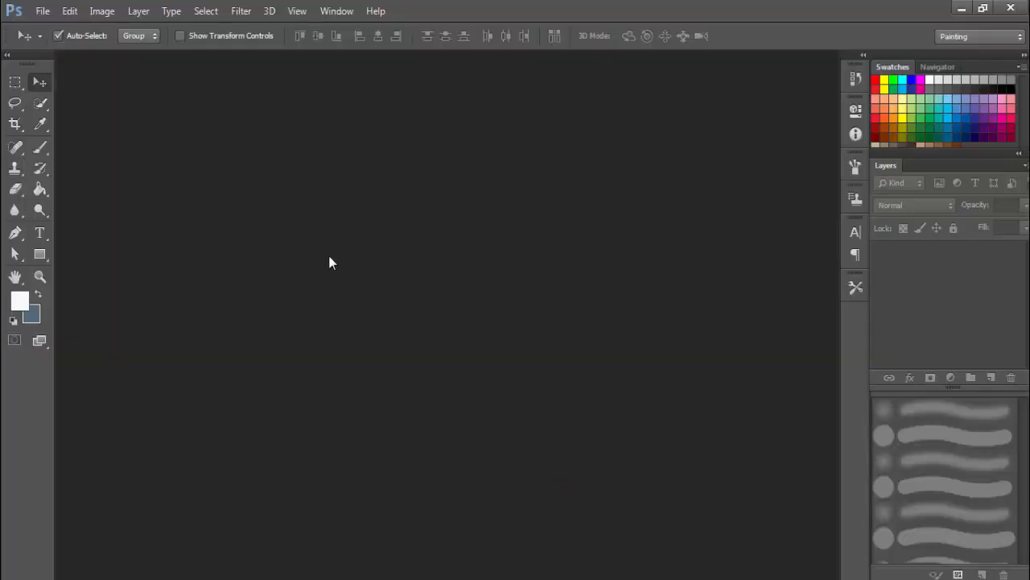
Open 01 Shoes.jpg and the blue shoe PNG together, and look over the 01 Shoes.jpg banner as reference.
left_click(42, 12)
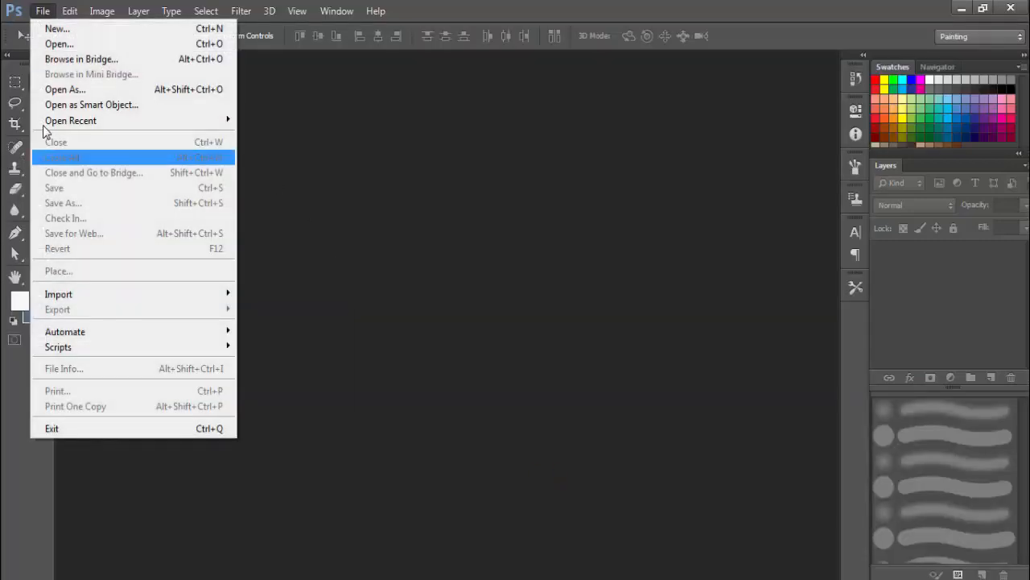
left_click(48, 41)
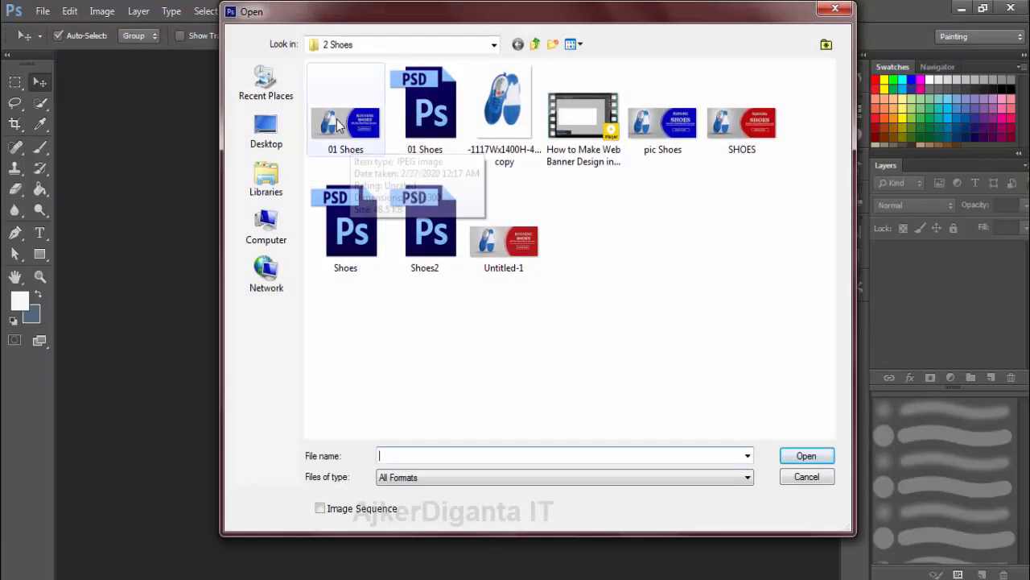
left_click(338, 138)
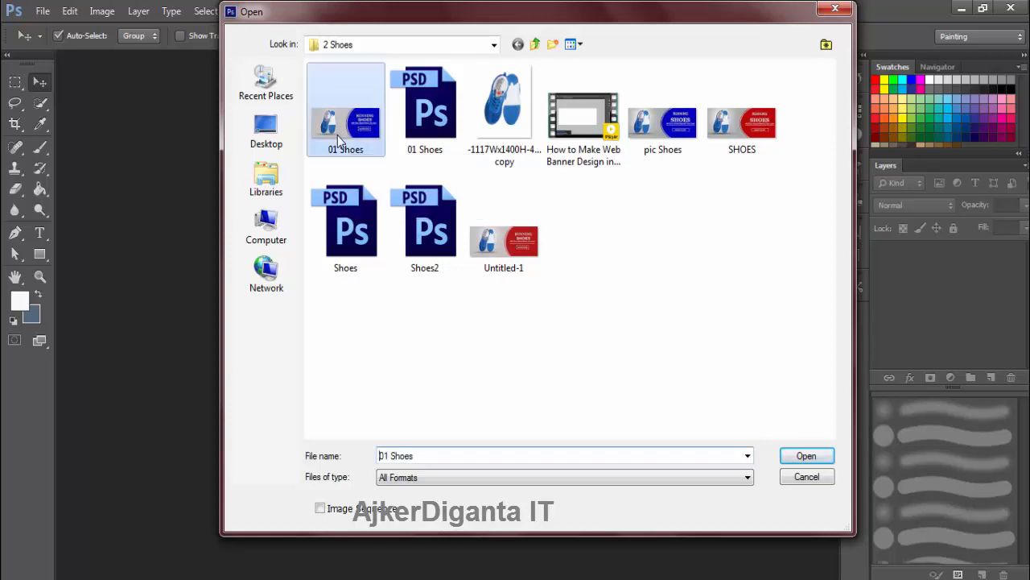
left_click(507, 122, "ctrl")
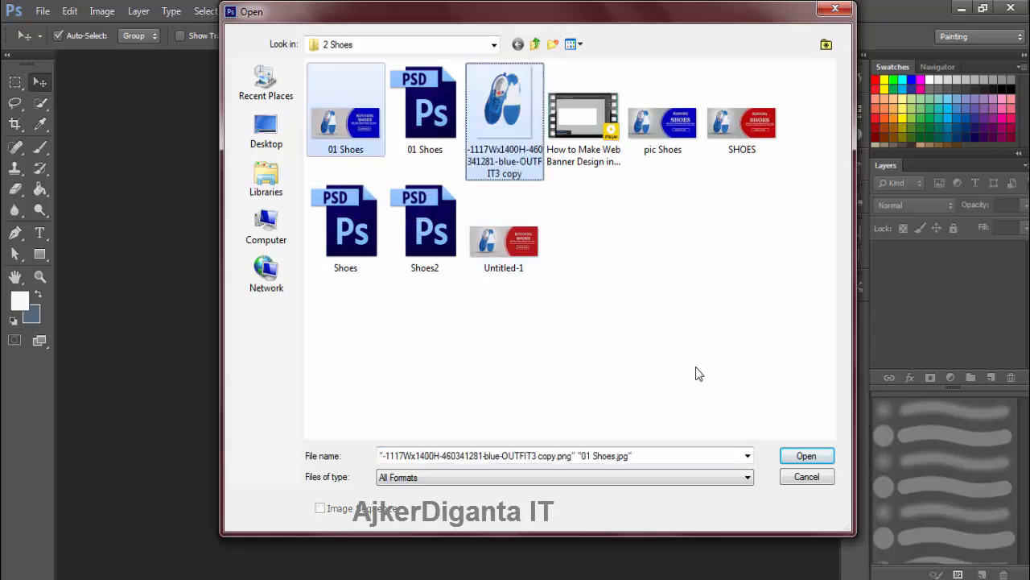
left_click(806, 456)
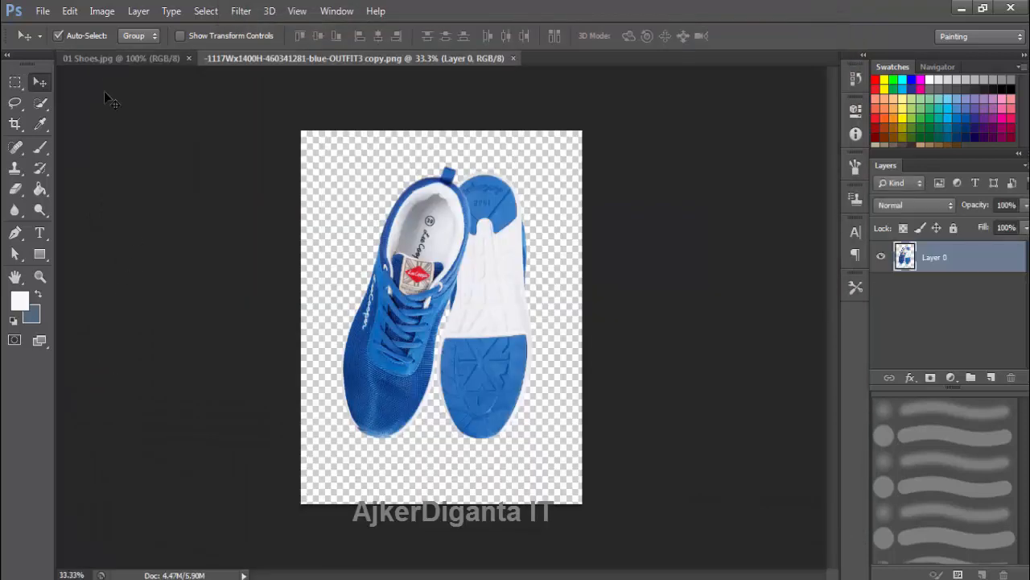
left_click(104, 58)
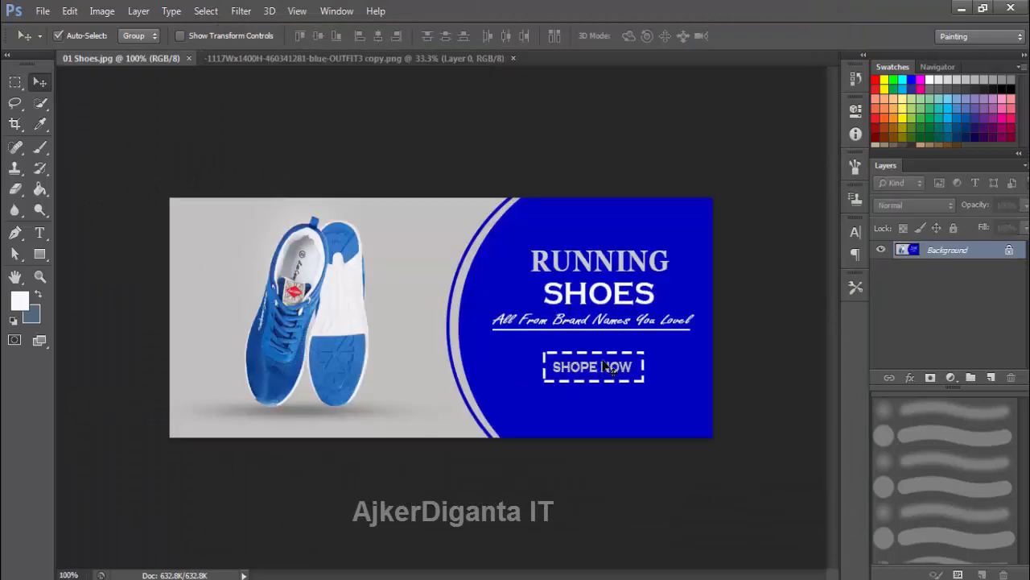
left_click(318, 56)
mouse_move(403, 261)
left_mouse_down()
mouse_move(400, 251)
mouse_move(400, 268)
left_mouse_up()
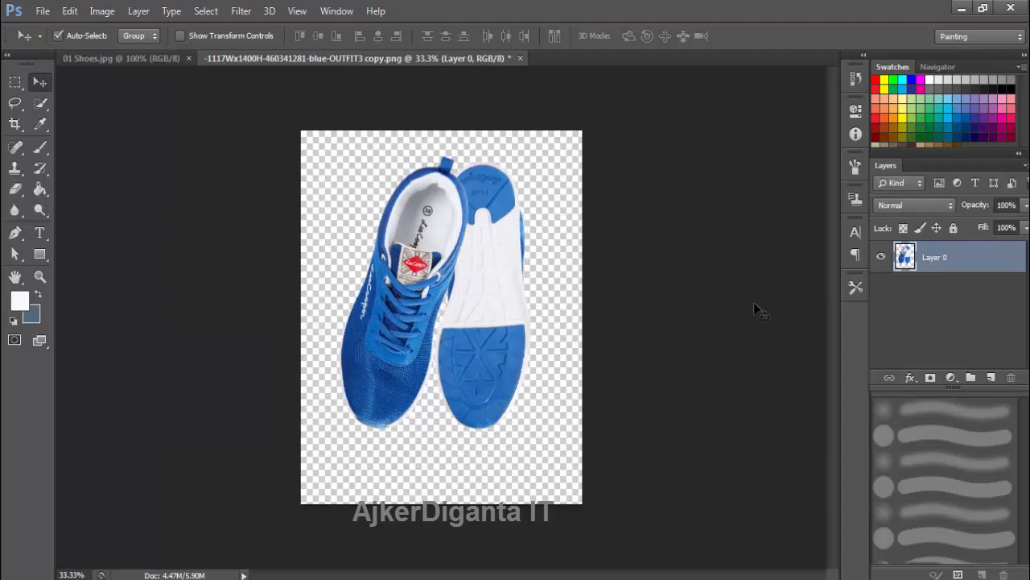
left_click(991, 378)
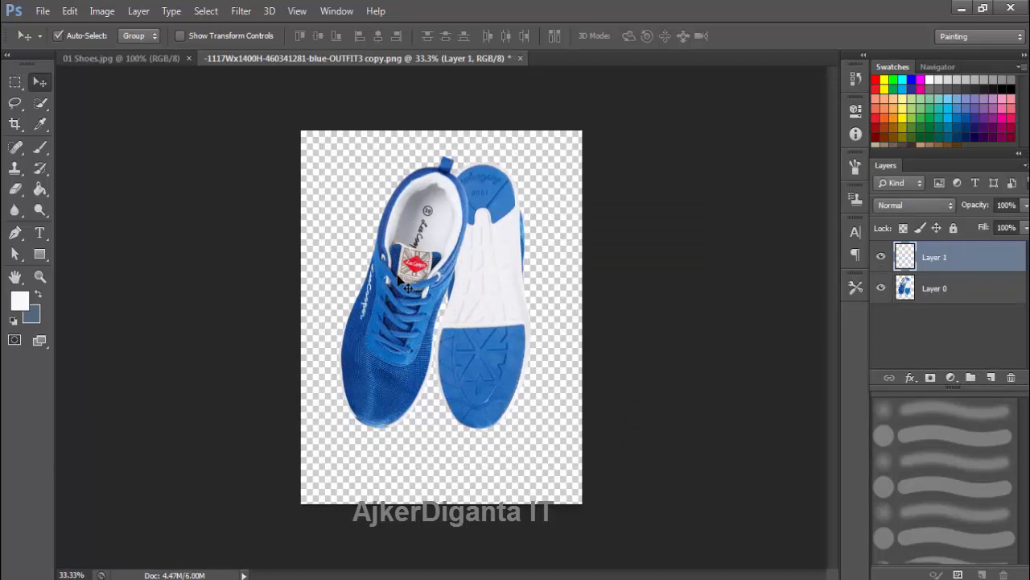
left_click_drag(949, 265, 1011, 377)
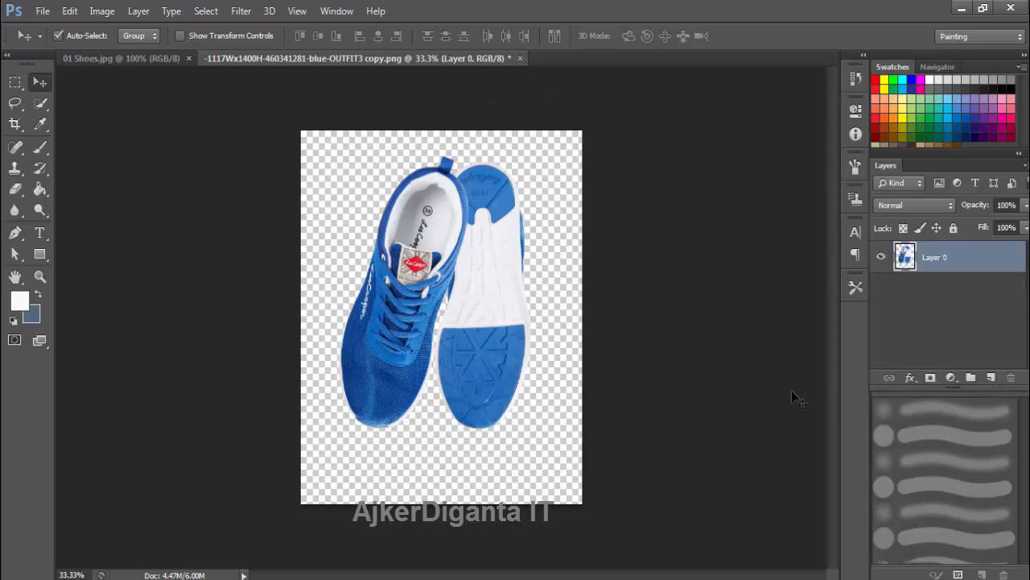
Create a new 900 × 400 pixel document at 300 pixels/inch in RGB with a white background.
left_click(42, 11)
left_click(46, 29)
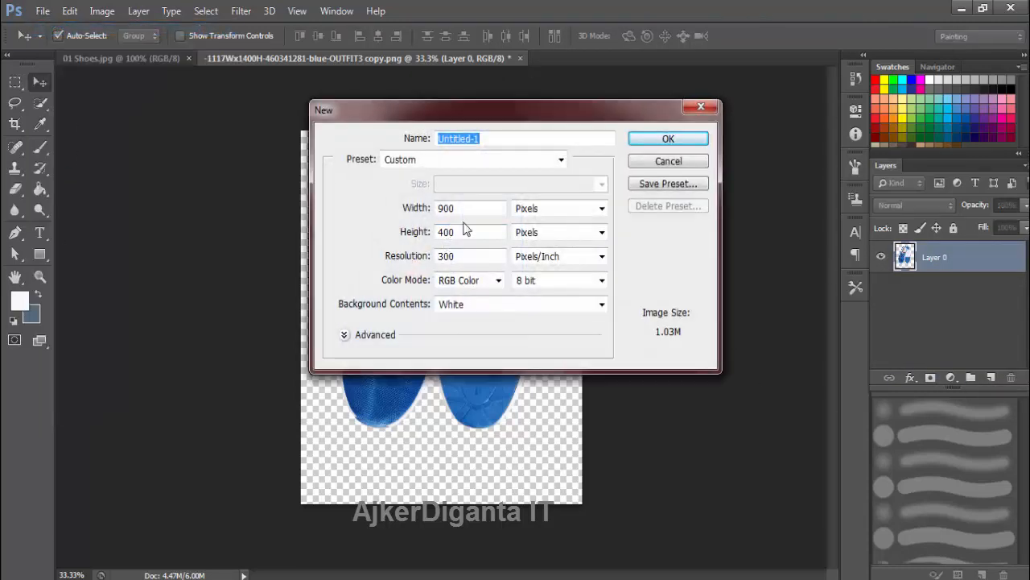
left_click(667, 139)
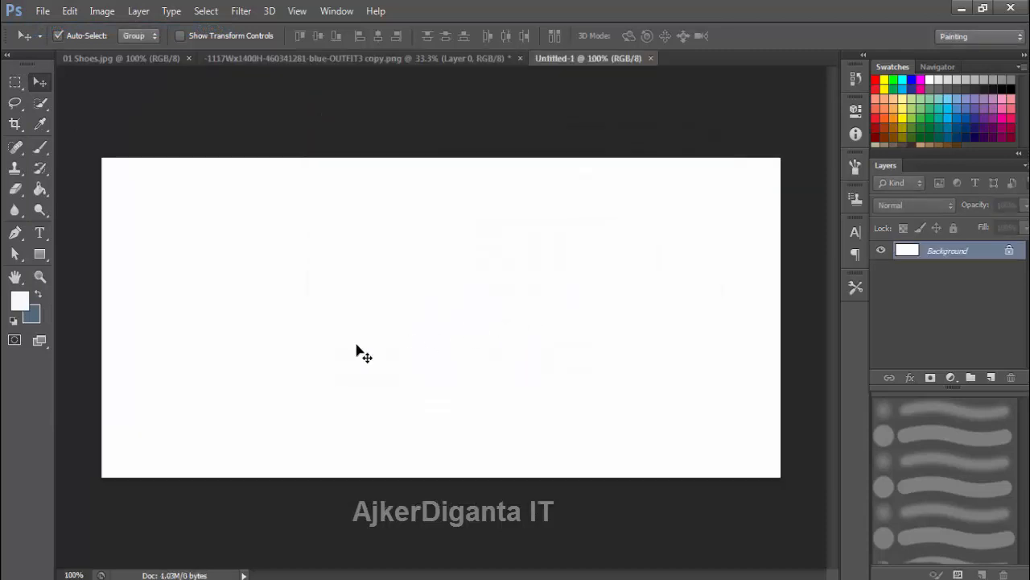
key("ctrl+minus")
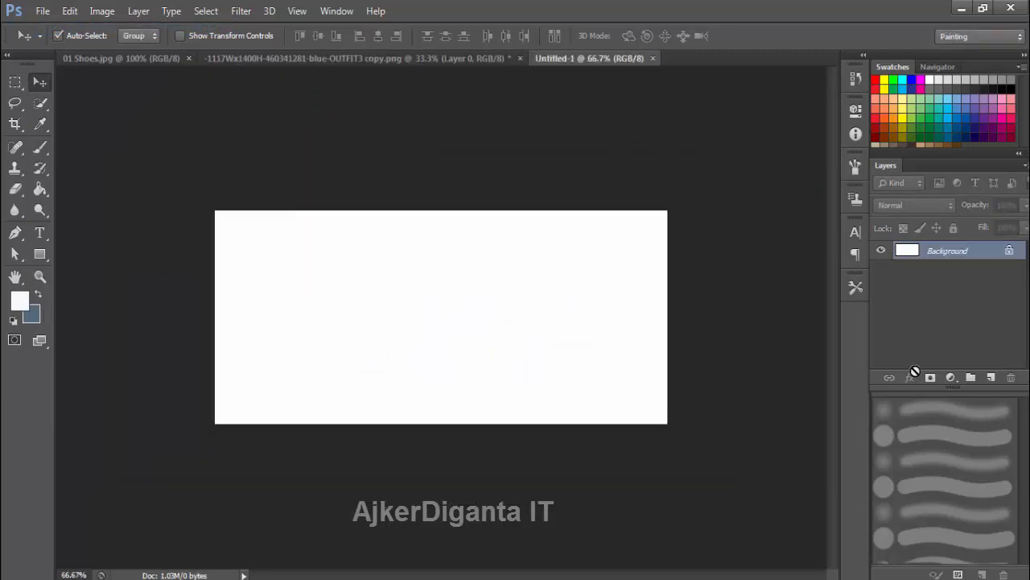
Copy the blue shoes from the PNG into the new document and scale them down to fit the canvas's left side.
left_click(347, 58)
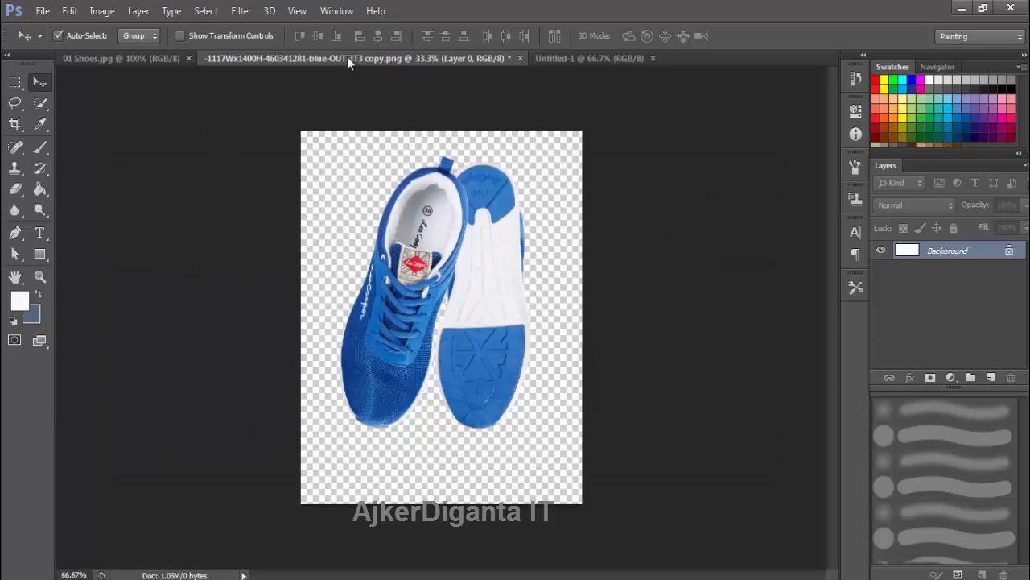
left_click_drag(389, 311, 283, 354)
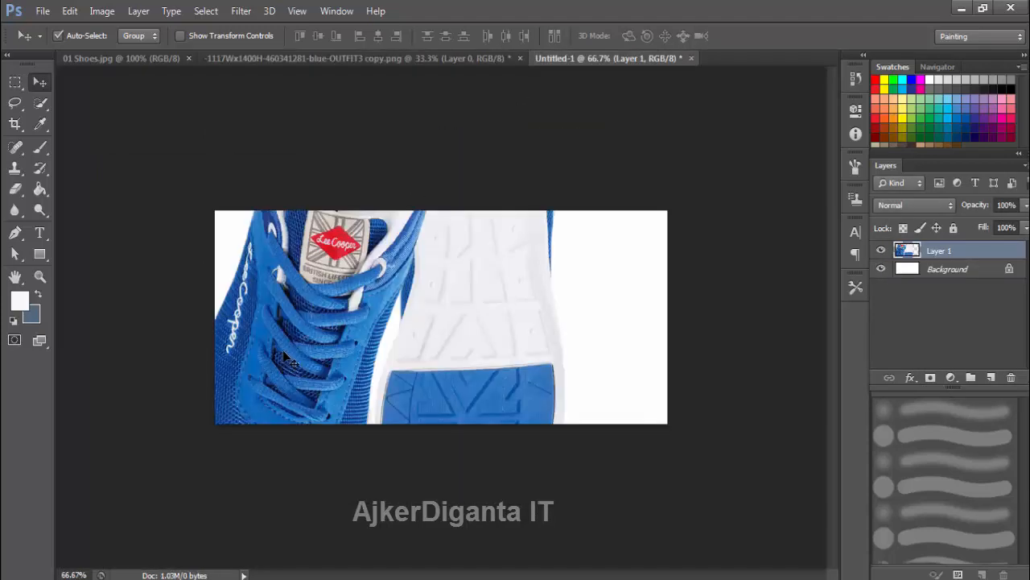
key("ctrl+t")
left_click_drag(233, 101, 243, 242)
left_click_drag(187, 158, 404, 493)
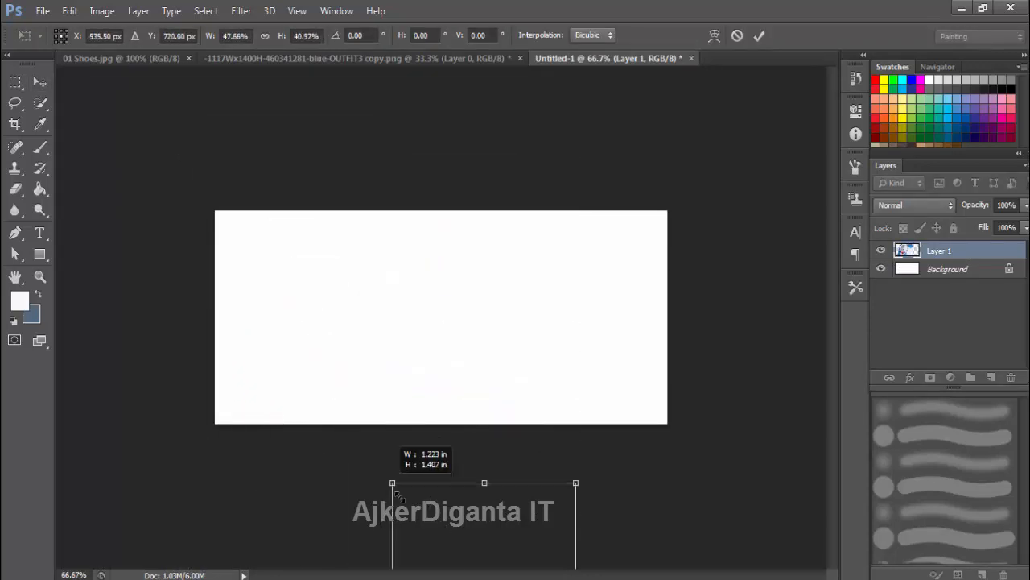
left_click_drag(439, 524, 275, 241)
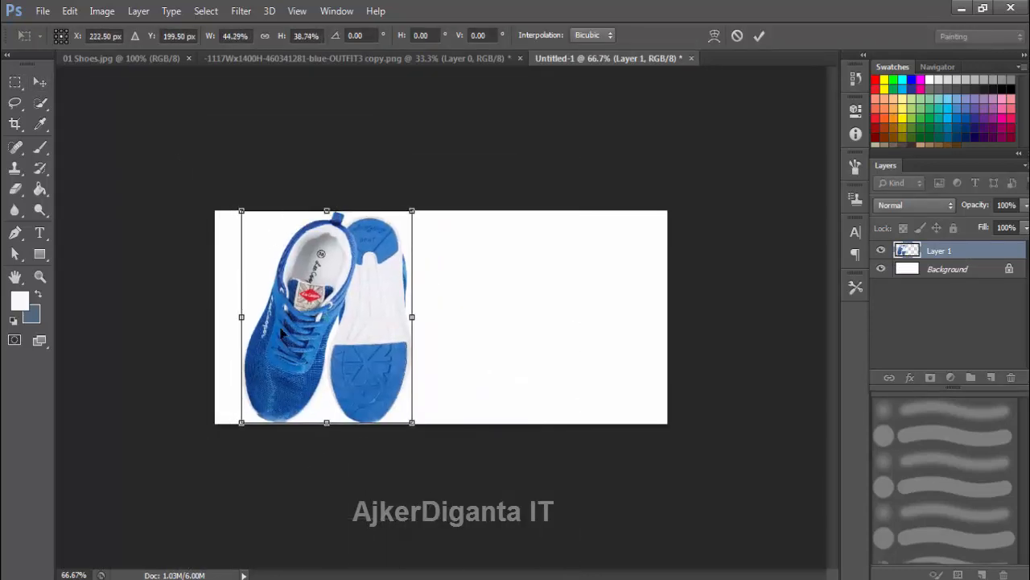
left_click_drag(412, 424, 351, 369)
key("Return")
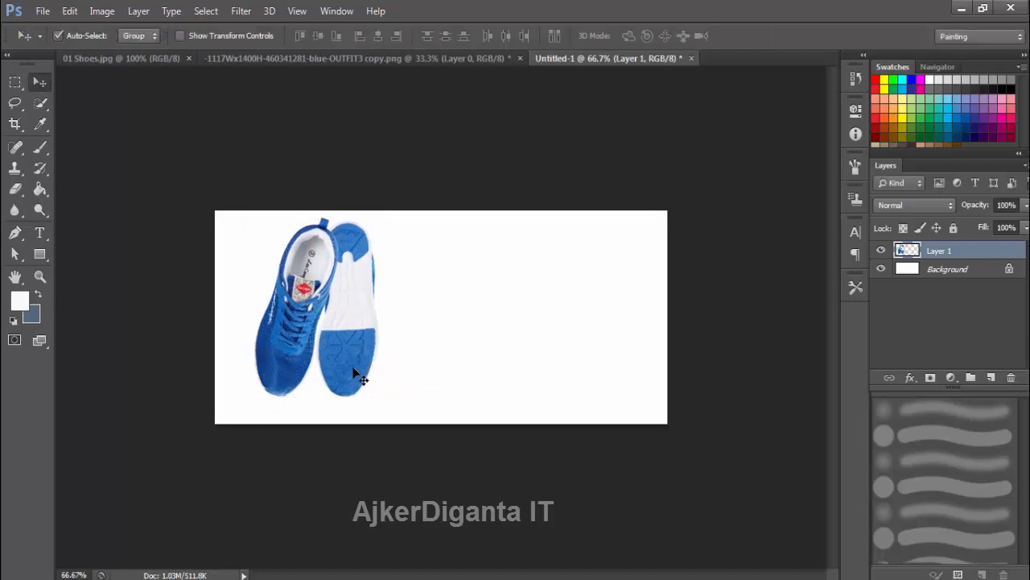
Scale the shoes layer to 94% width and about 93.8% height.
key("ctrl+t")
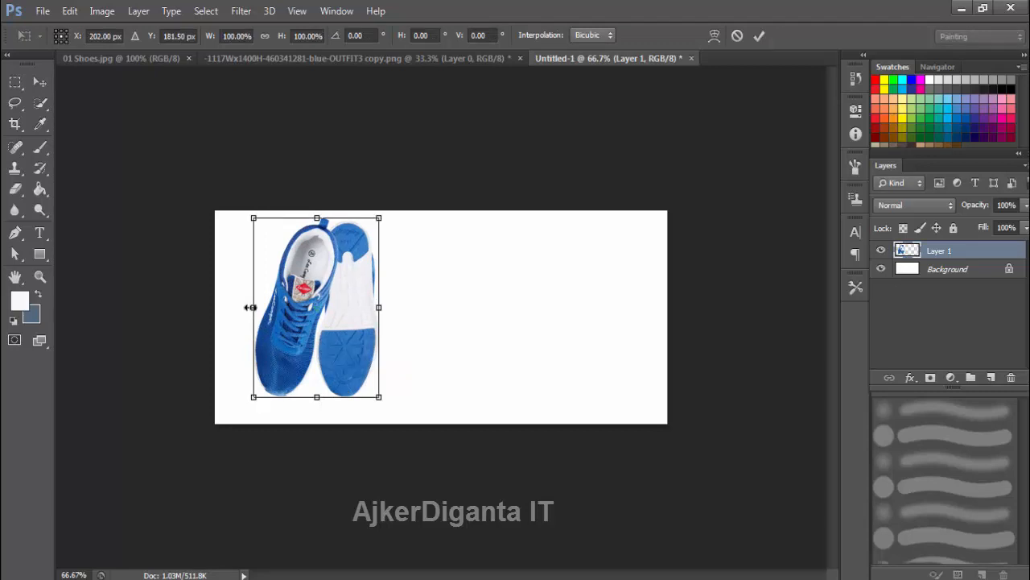
left_click_drag(250, 307, 261, 307)
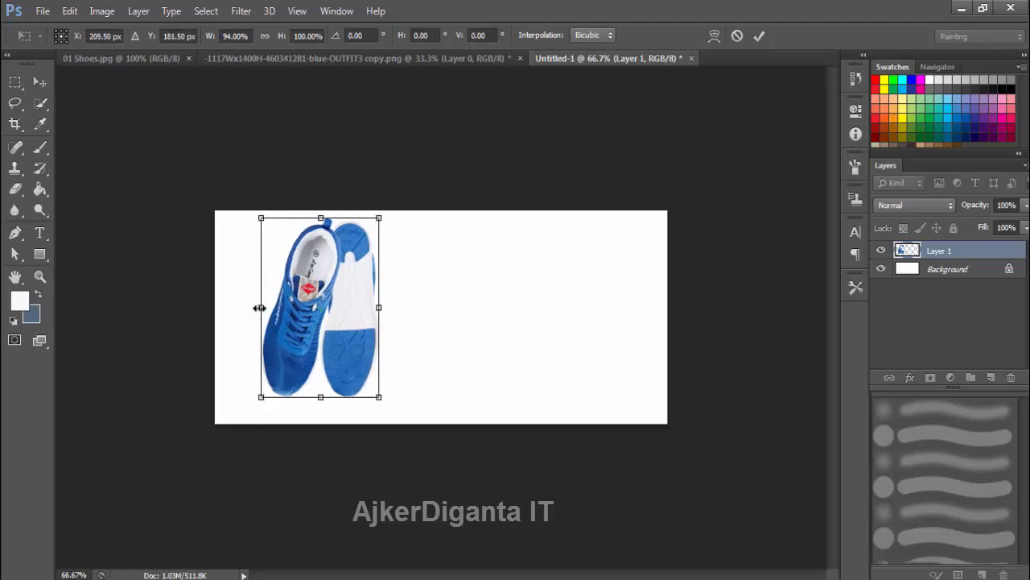
left_click_drag(321, 397, 321, 385)
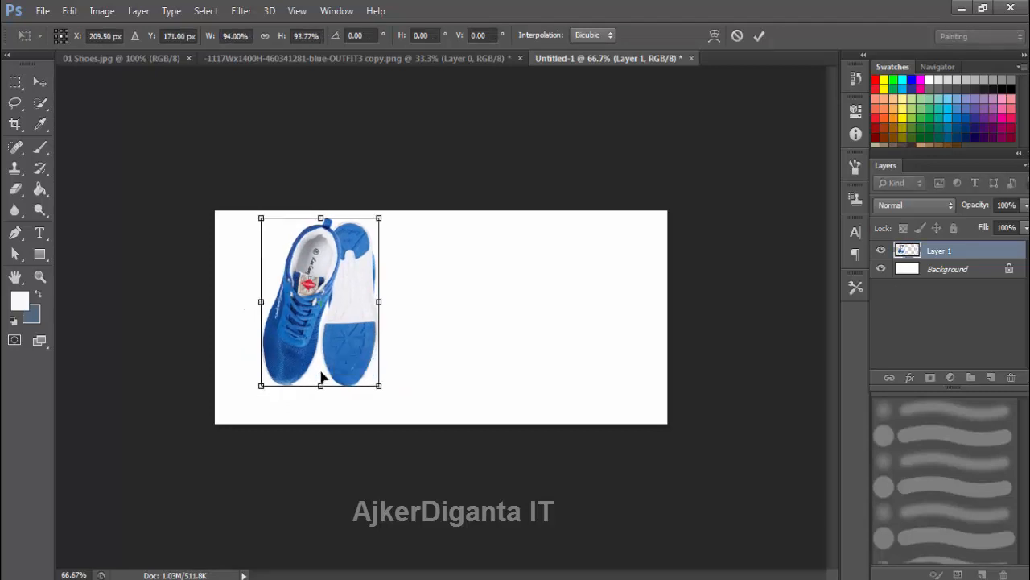
key("Return")
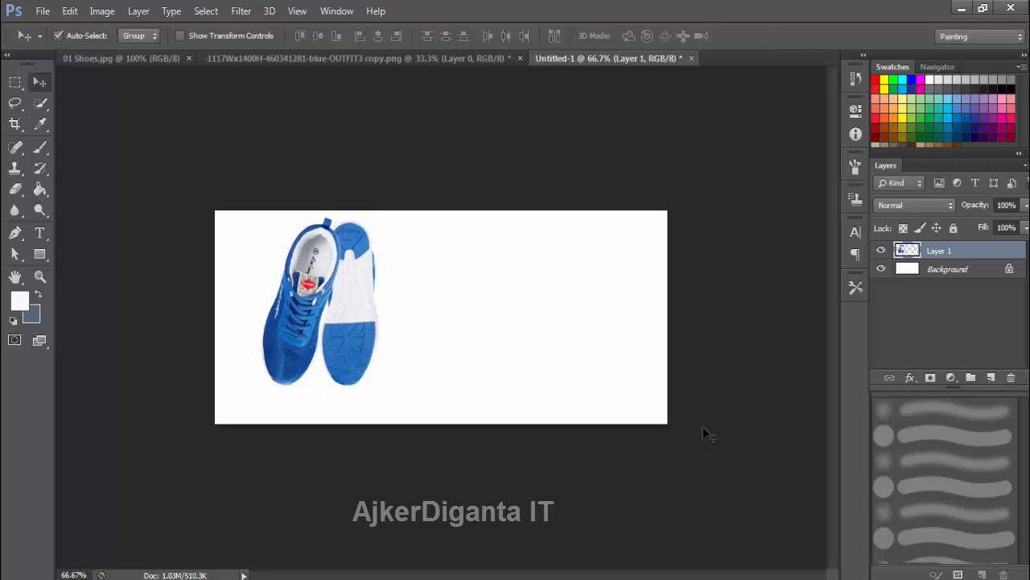
On a new layer, paint a dab with the soft 80 px brush in near-black #020202.
left_click(991, 377)
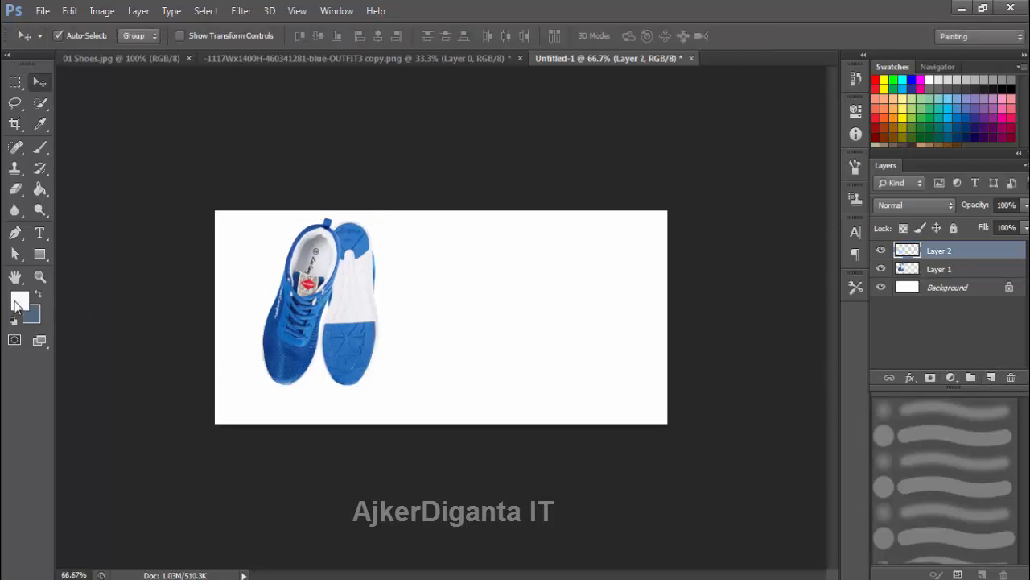
left_click(20, 302)
left_click(580, 311)
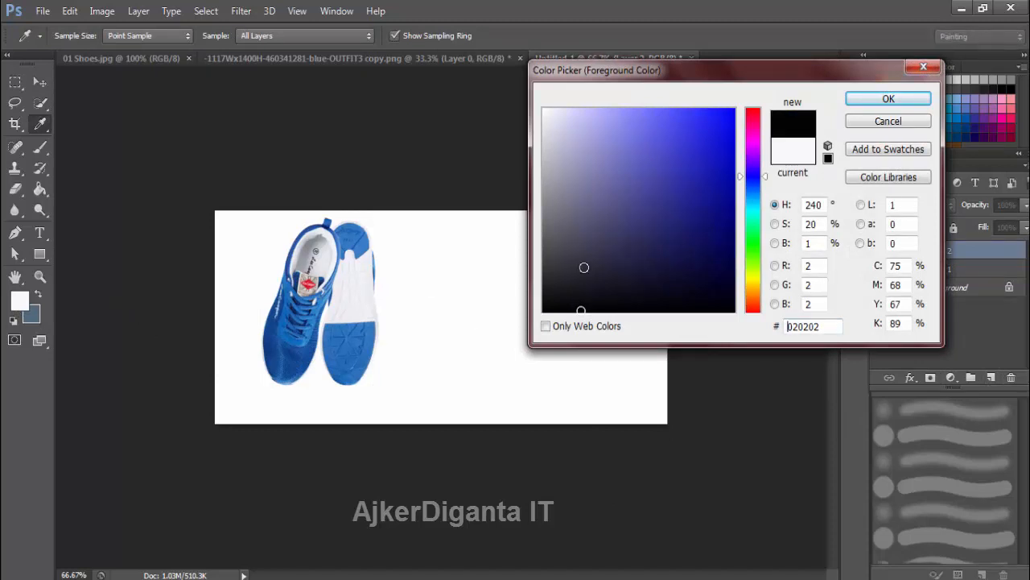
left_click(916, 100)
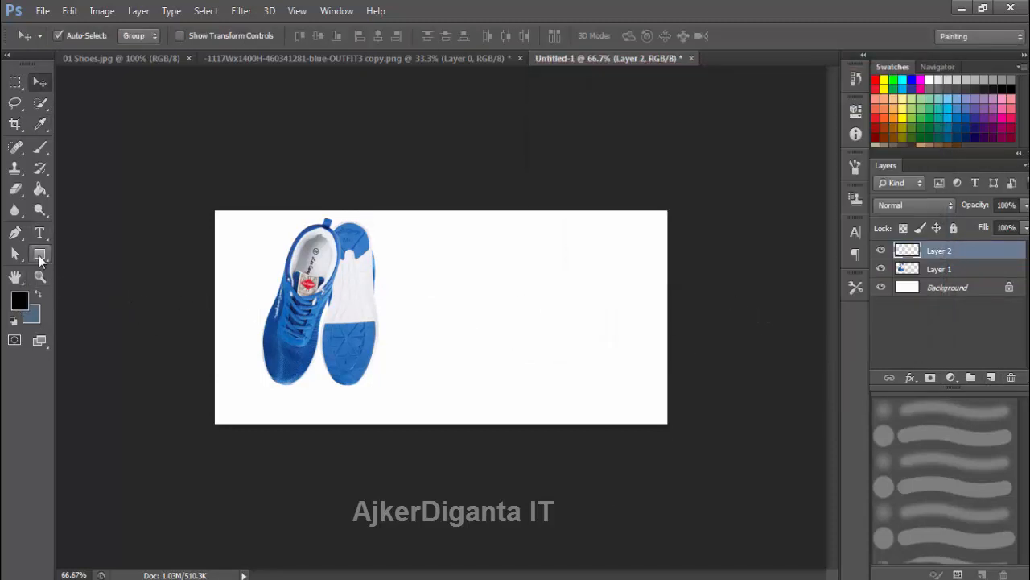
left_click(41, 147)
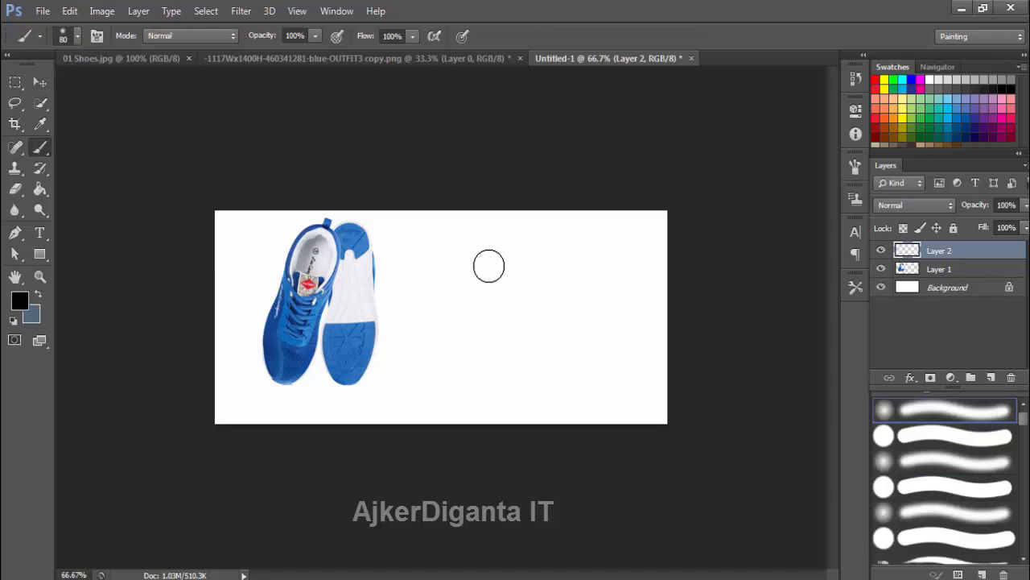
mouse_move(489, 266)
left_mouse_down()
mouse_move(178, 291)
mouse_move(182, 266)
left_mouse_up()
Stretch the dab to about 401% width and 44% height as a shadow under the shoes, and place its layer beneath the shoes layer.
key("ctrl+t")
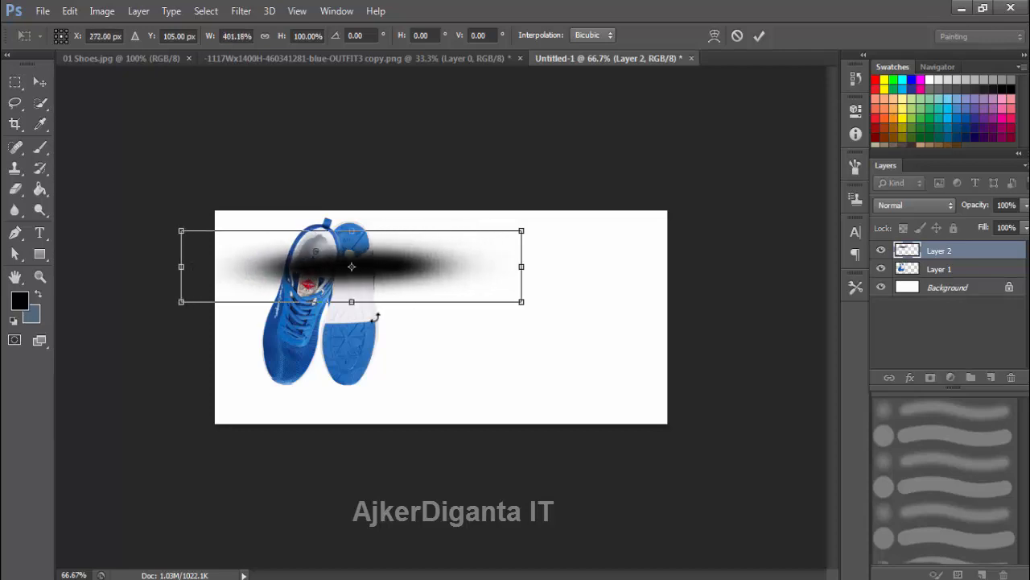
left_click_drag(351, 302, 359, 392)
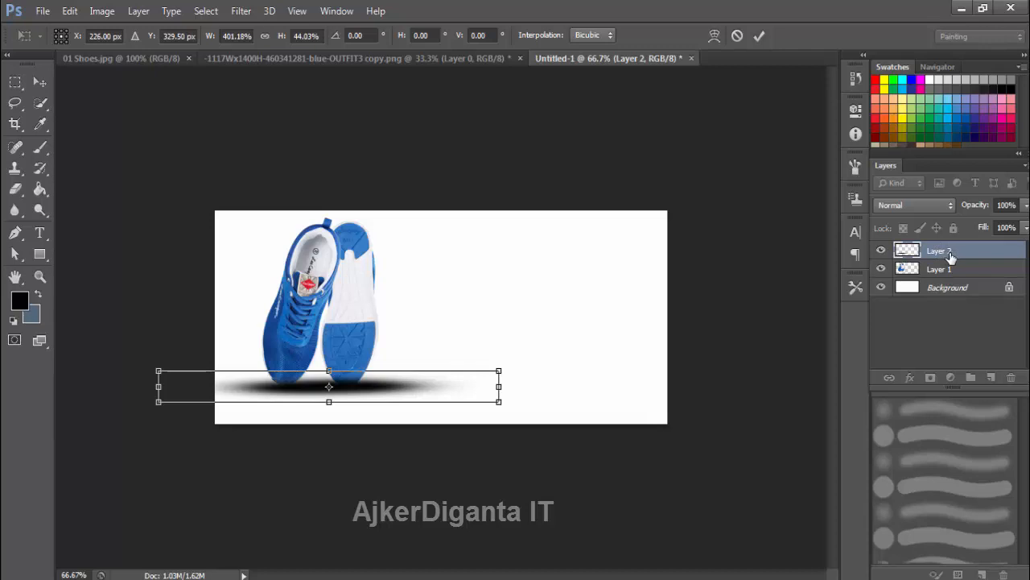
key("Return")
key("b")
mouse_move(959, 256)
left_mouse_down()
mouse_move(954, 272)
mouse_move(934, 279)
left_mouse_up()
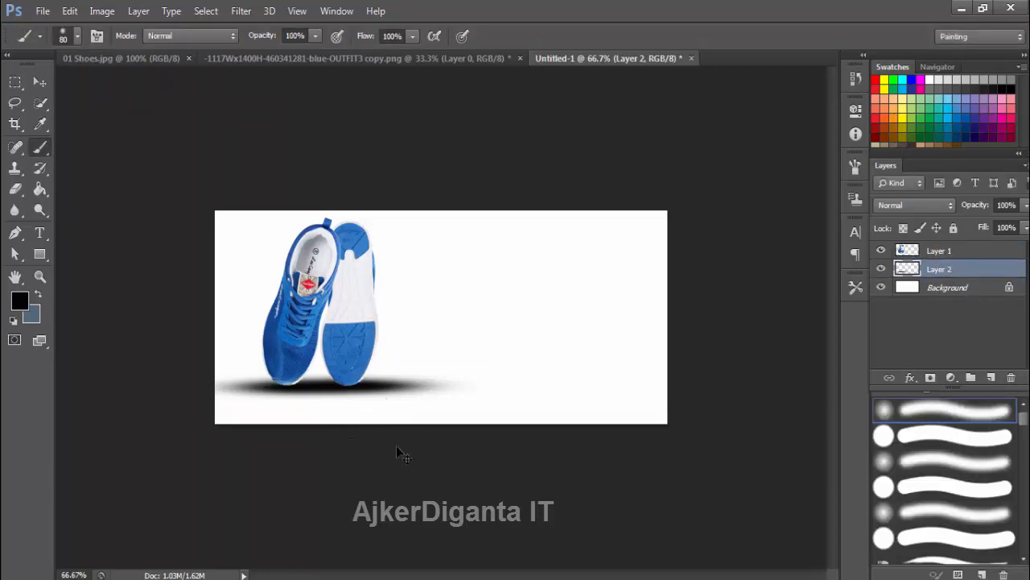
Lower the shadow slightly below the shoes and narrow it to about 85.6% width.
key("ctrl+t")
key("Down")
key("Down")
key("Down")
key("Down")
key("Down")
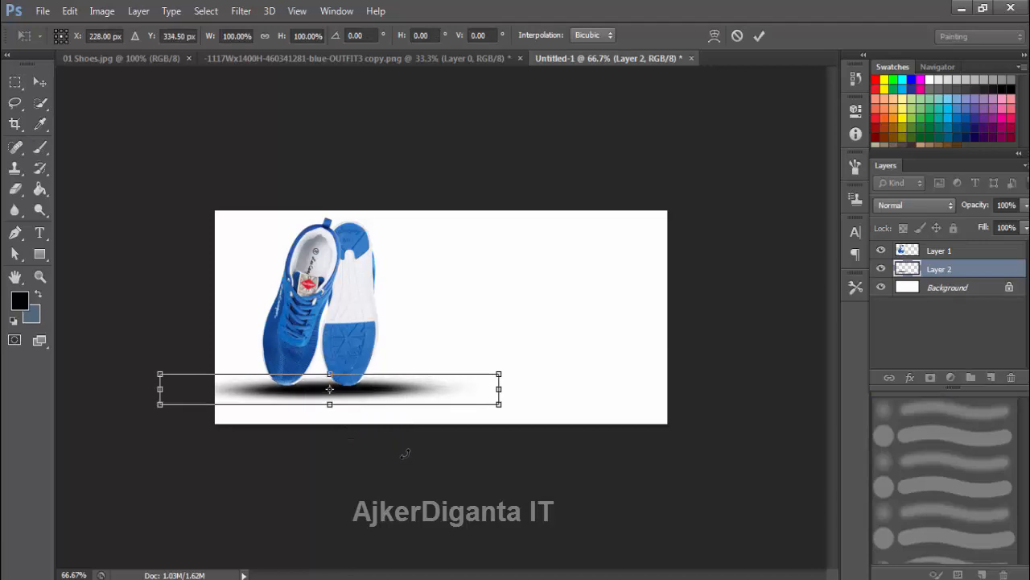
left_click_drag(499, 392, 449, 392)
left_click_drag(326, 392, 337, 398)
Nudge the shadow left and up to X 200.5 px, Y 340.5 px under the shoes.
key("Left")
key("Left")
key("Left")
key("Left")
key("Left")
key("Left")
key("Left")
key("Left")
key("Left")
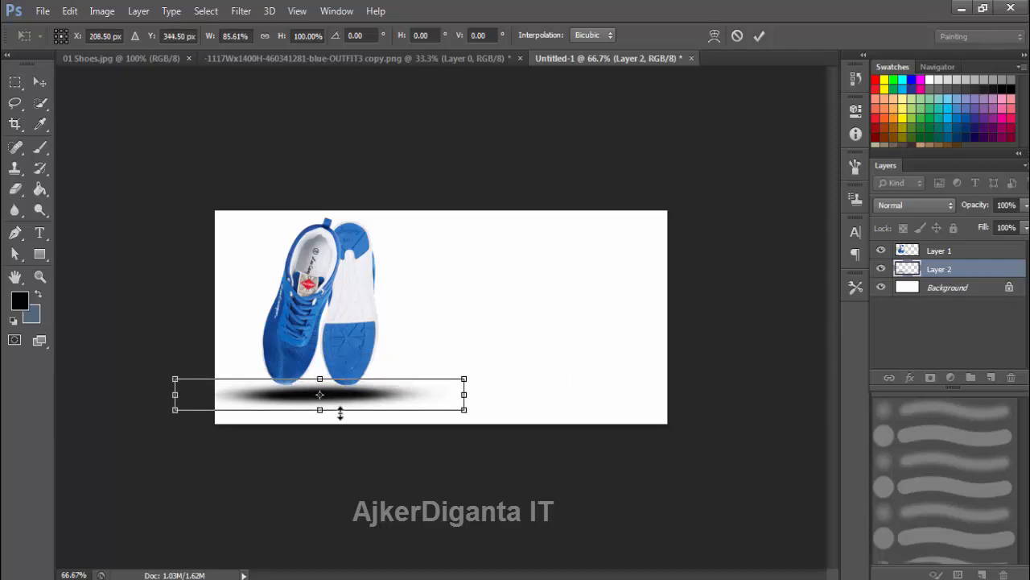
key("Up")
key("Up")
key("Up")
key("Up")
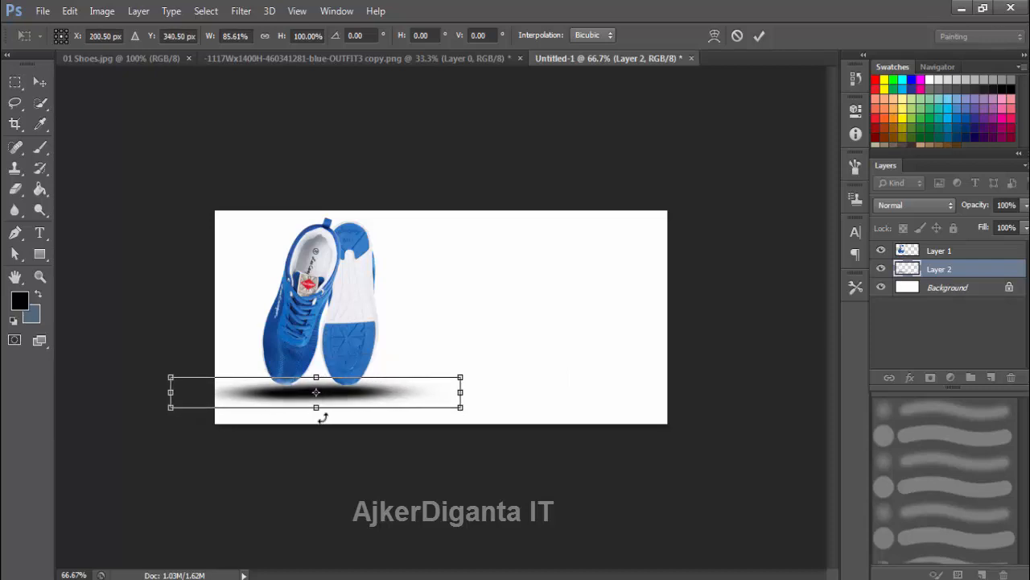
Reduce the shadow to about 82% width and 79.7% height, and nudge it right to X 197.5 px beneath the shoes.
left_click_drag(317, 409, 315, 400)
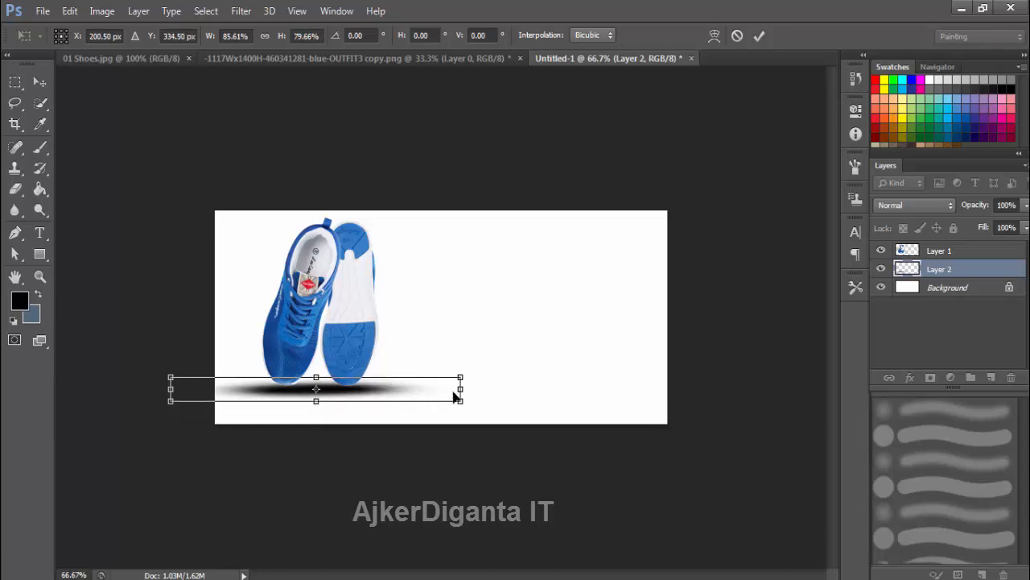
left_click_drag(459, 391, 448, 391)
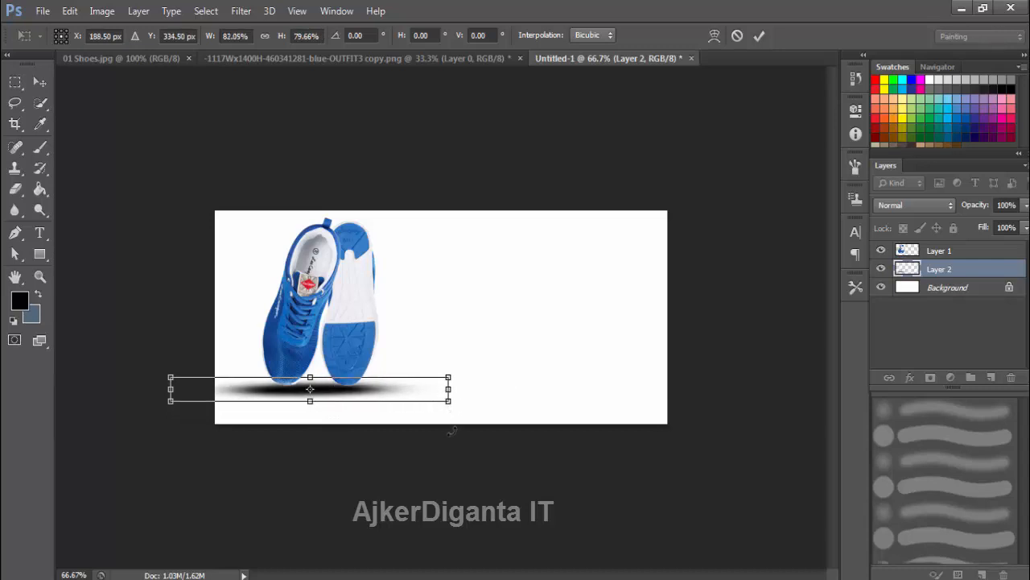
key("Right")
key("Right")
key("Right")
key("Right")
key("Right")
key("Right")
key("Right")
key("Right")
key("Right")
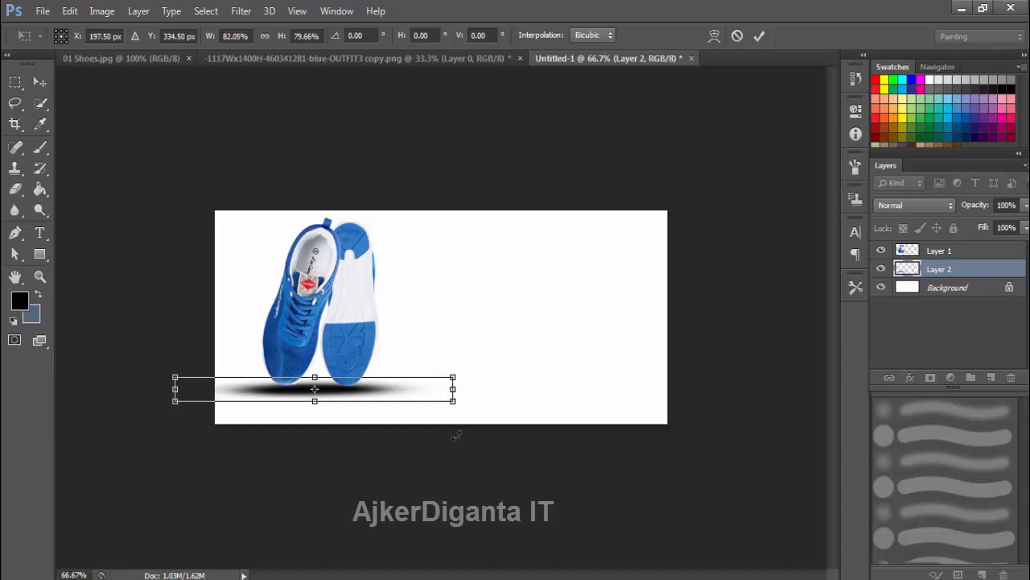
key("Return")
key("b")
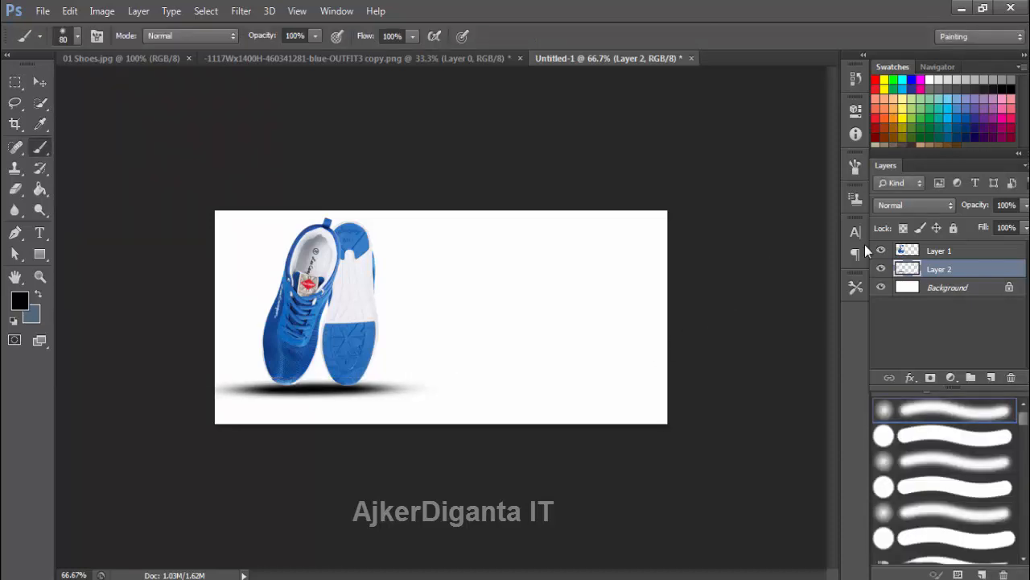
Reduce the shadow layer's fill to 69%.
left_click(1025, 228)
left_click_drag(1023, 248, 1003, 257)
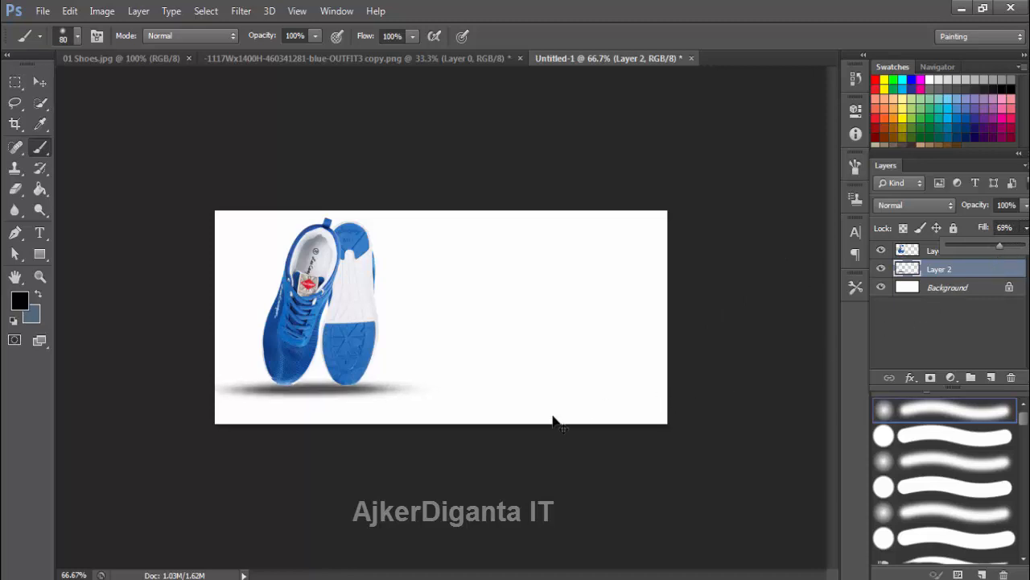
left_click(499, 461)
Flatten the shadow under the shoes to about 80.9% height and widen it to about 102.2%.
key("ctrl+t")
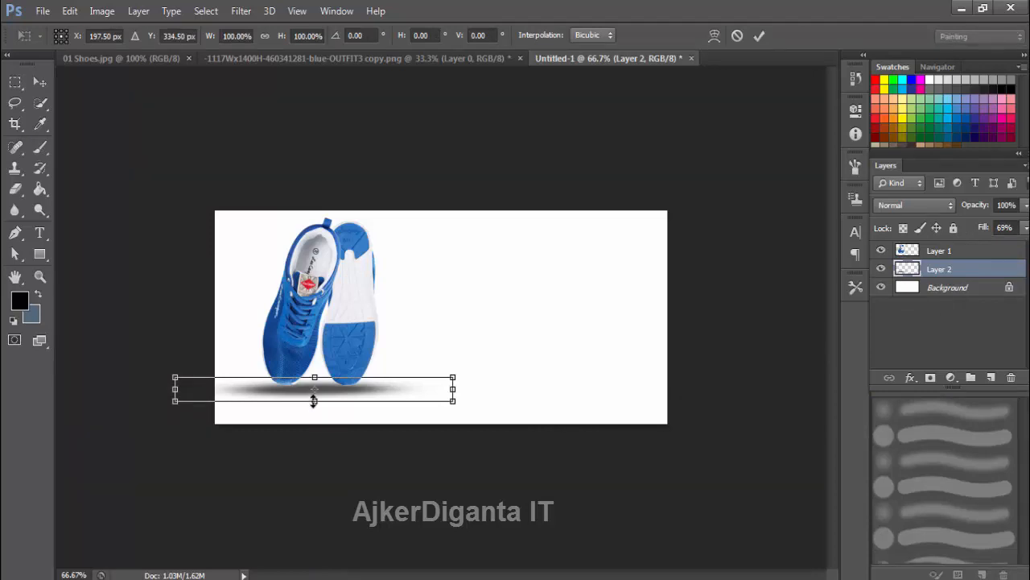
left_click_drag(314, 400, 315, 395)
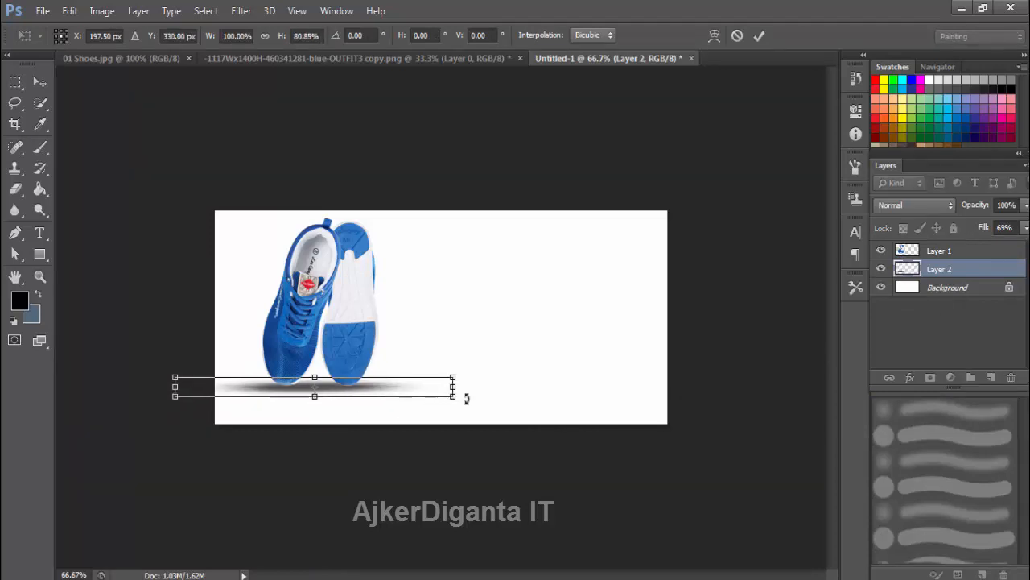
left_click_drag(459, 390, 465, 390)
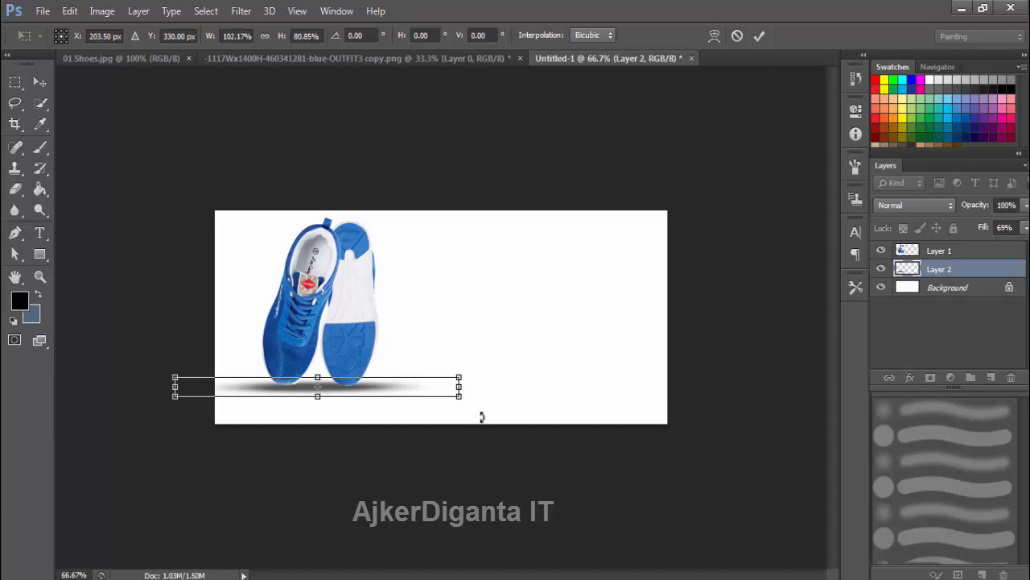
key("Return")
key("b")
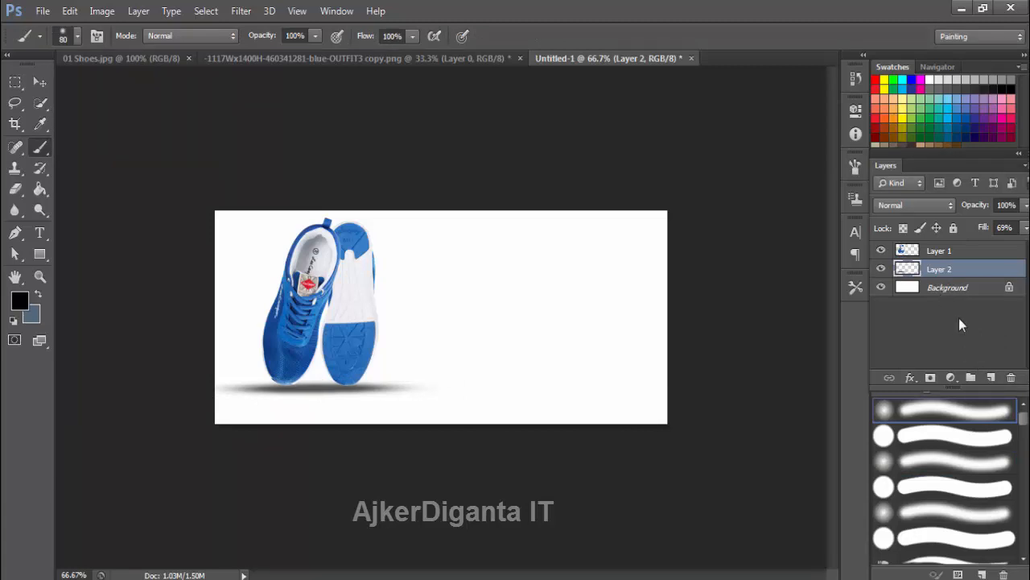
Add a light gray #b2b2b3 solid color fill layer directly above the Background layer.
left_click(950, 290)
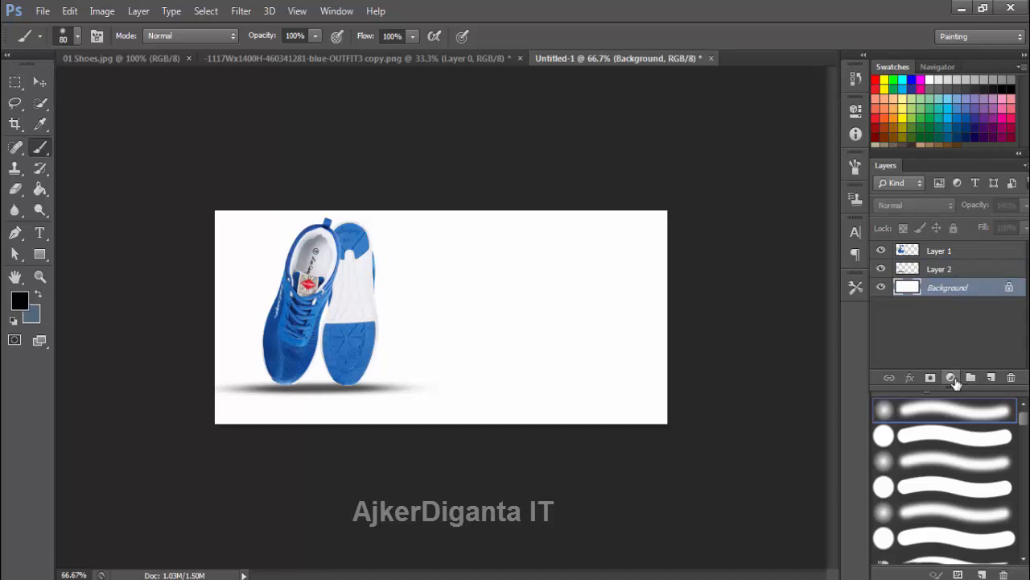
left_click(952, 378)
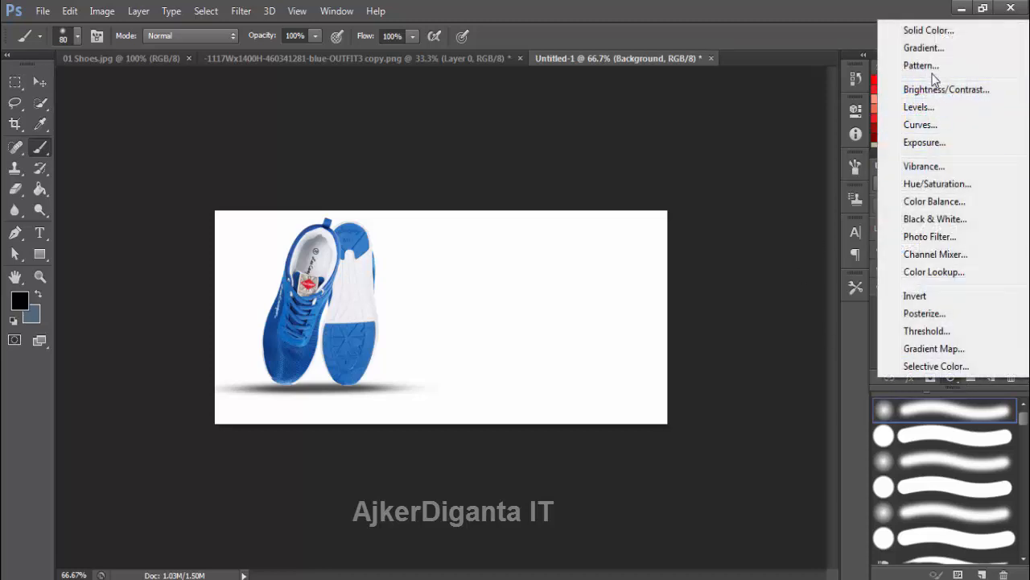
left_click(928, 28)
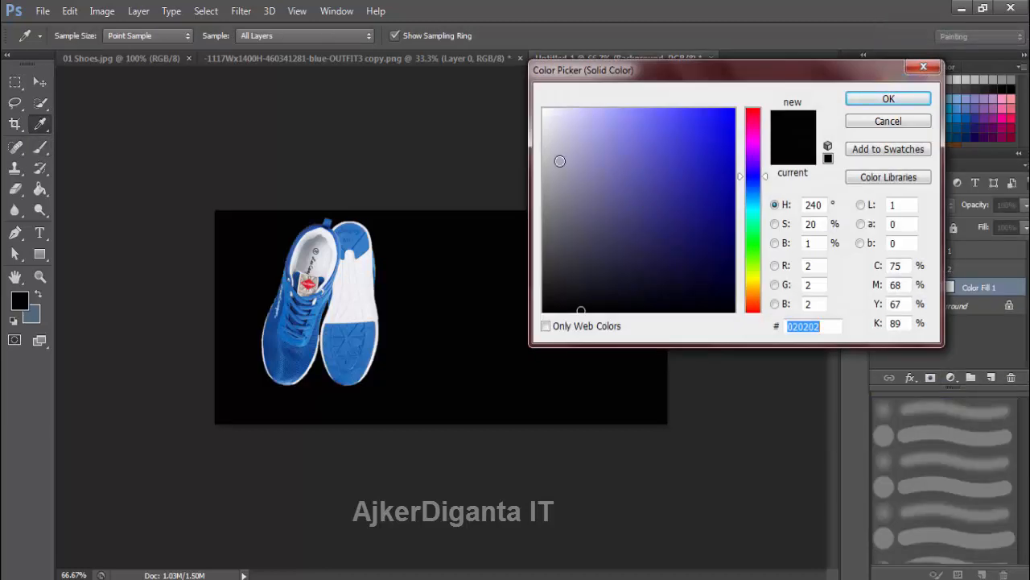
left_click(550, 154)
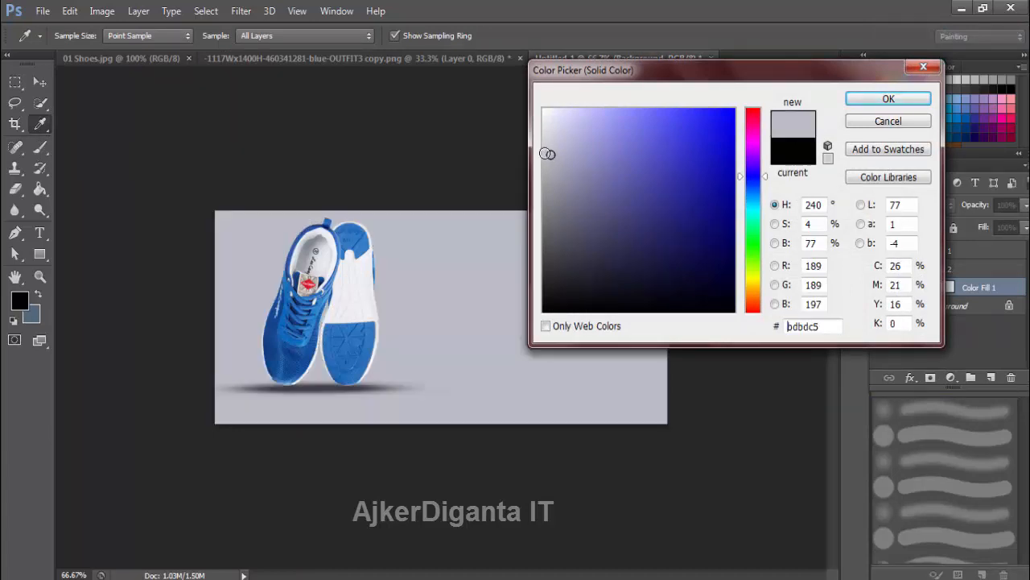
left_click(543, 168)
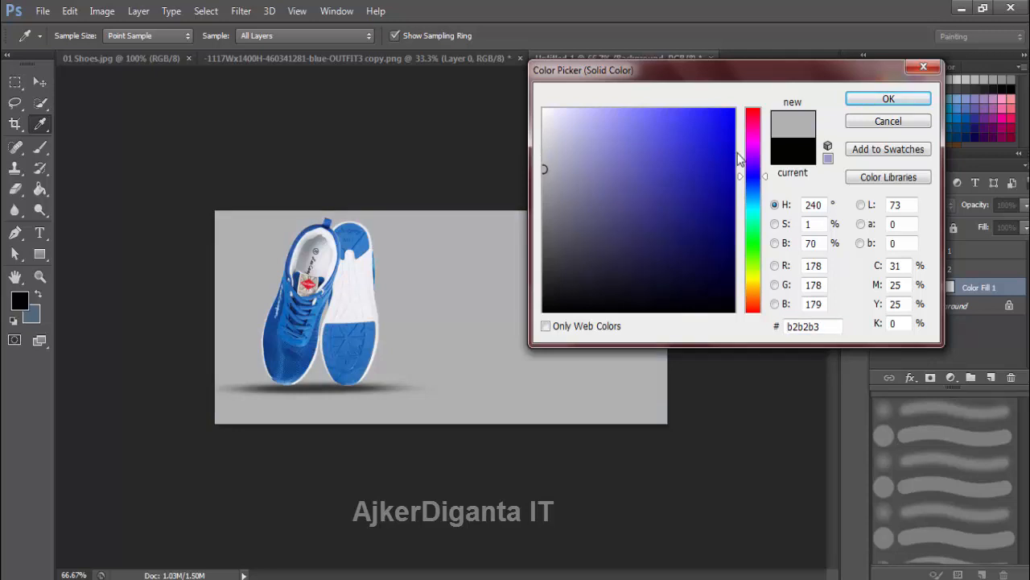
left_click(862, 100)
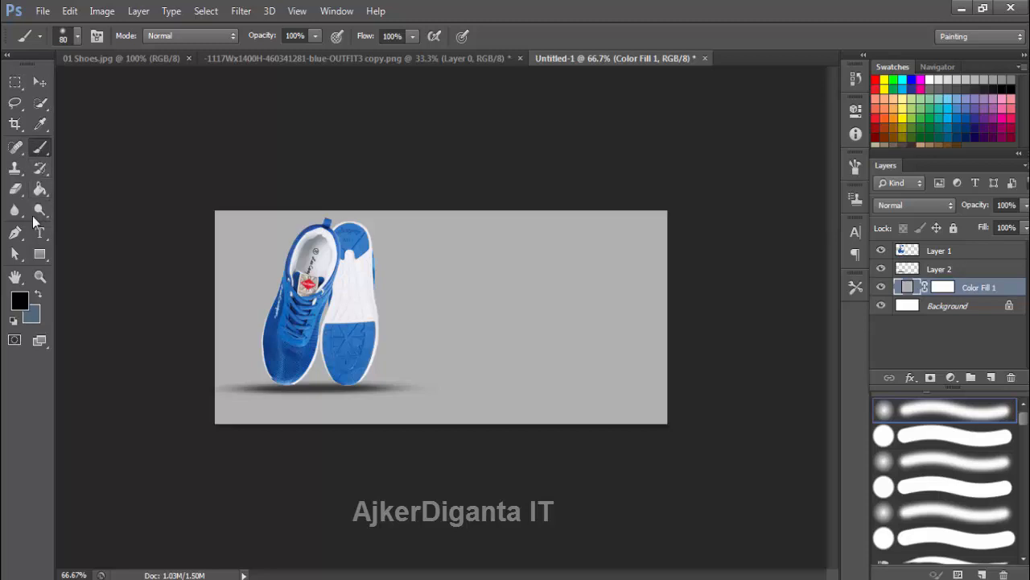
Brush a small soft dab in near-white #f5f5f8 on a new layer above the gray fill, right of the shoes.
left_click(21, 302)
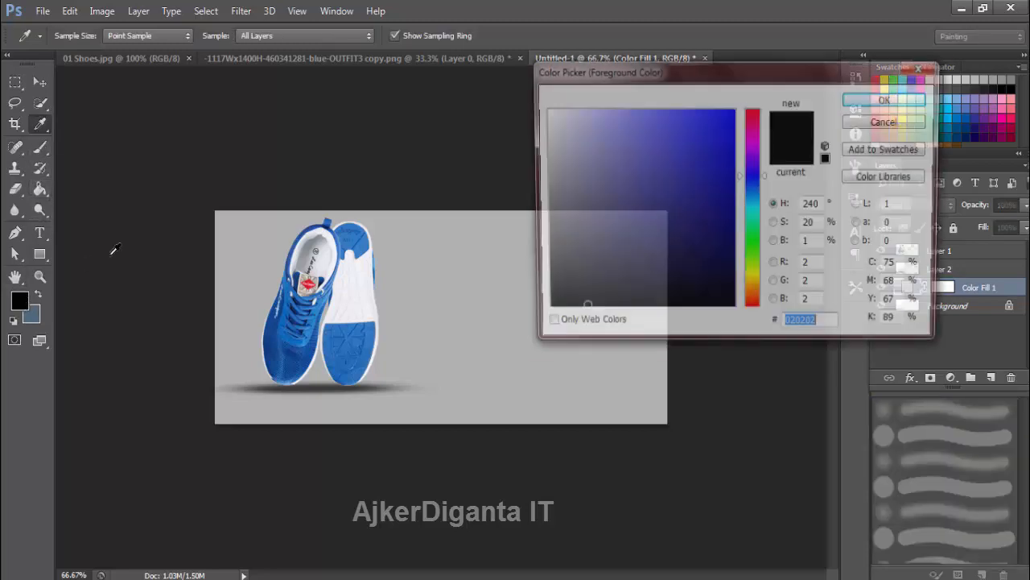
left_click(545, 113)
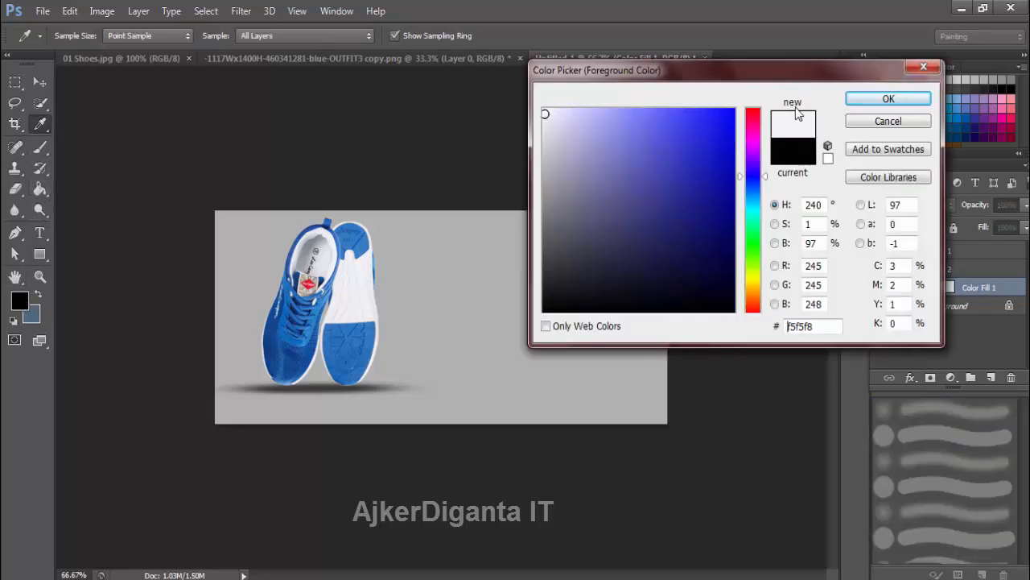
left_click(888, 98)
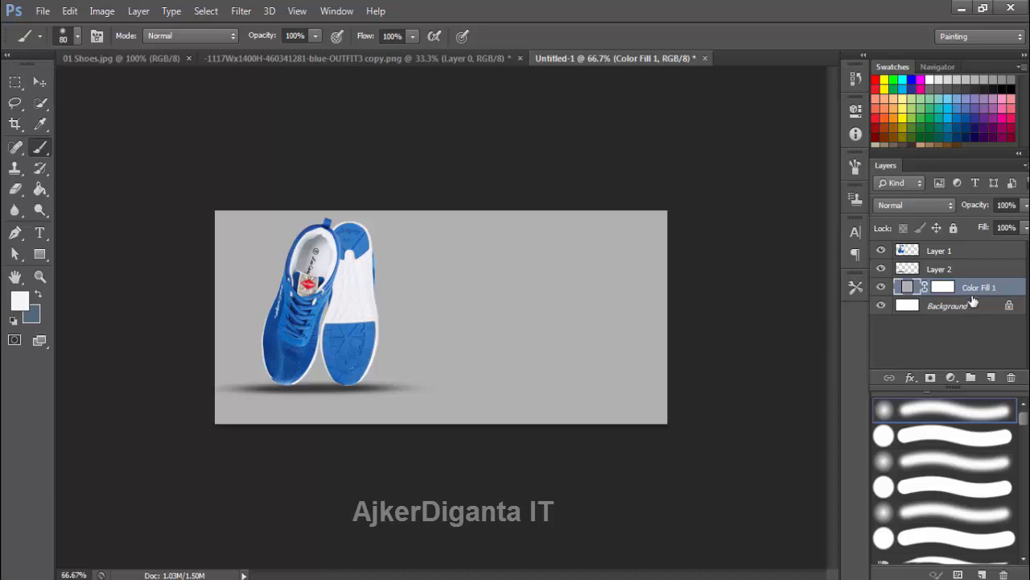
left_click(991, 377)
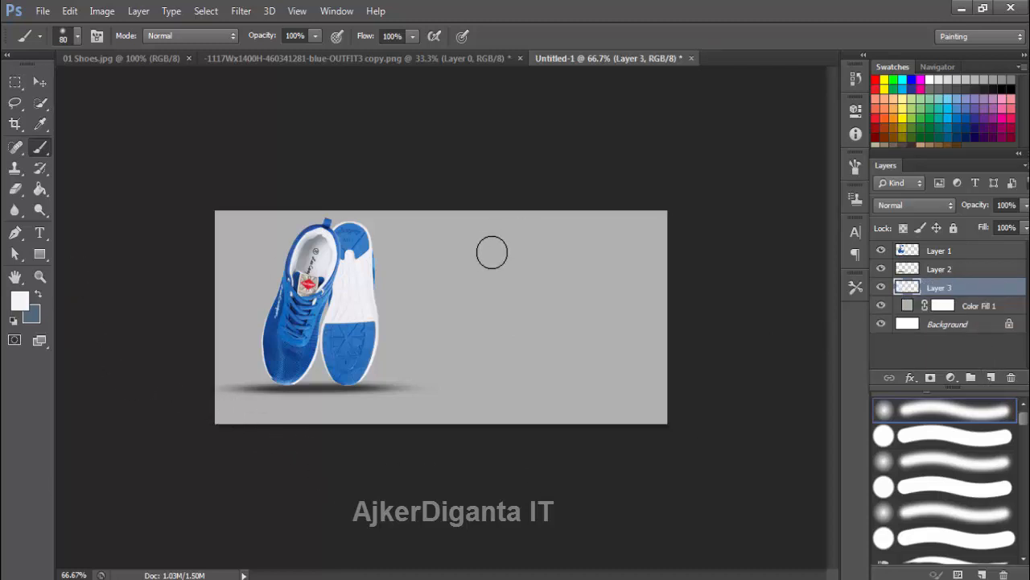
left_click_drag(490, 248, 472, 252)
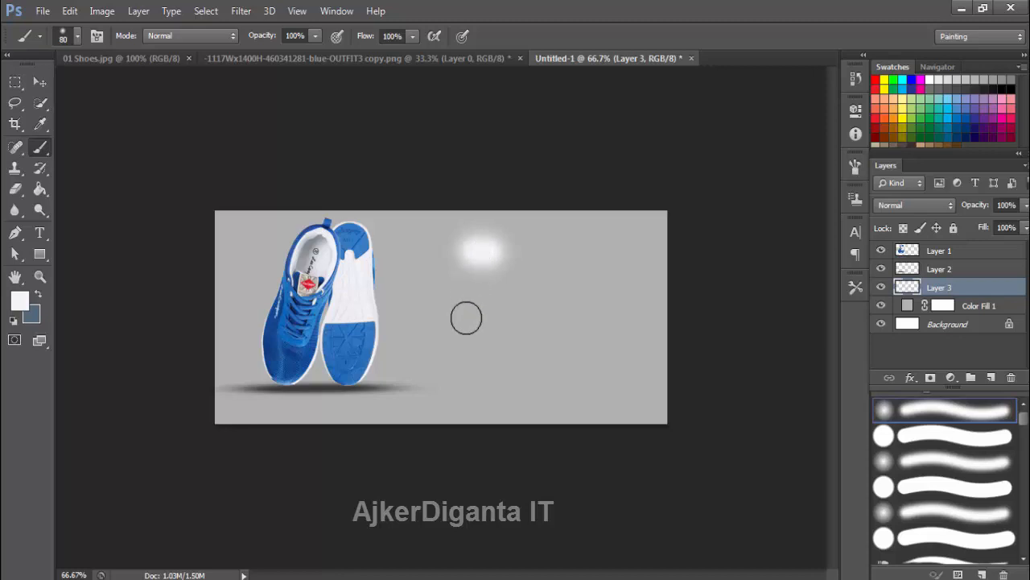
Enlarge the near-white dab to about 213.5% width and just under 396% height, and center it behind the shoes as a glow.
key("ctrl+t")
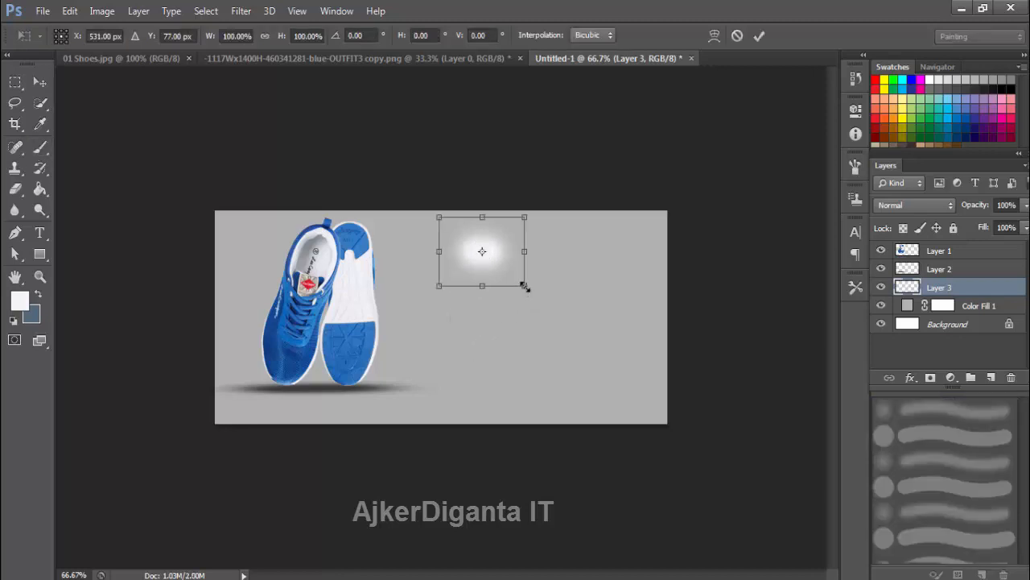
left_click_drag(523, 286, 669, 517)
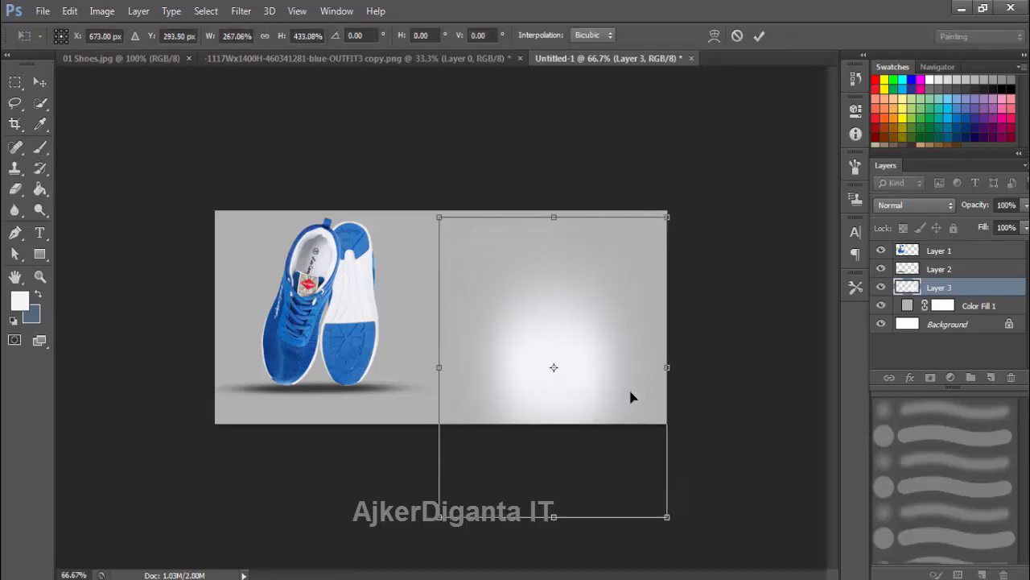
left_click_drag(601, 390, 375, 302)
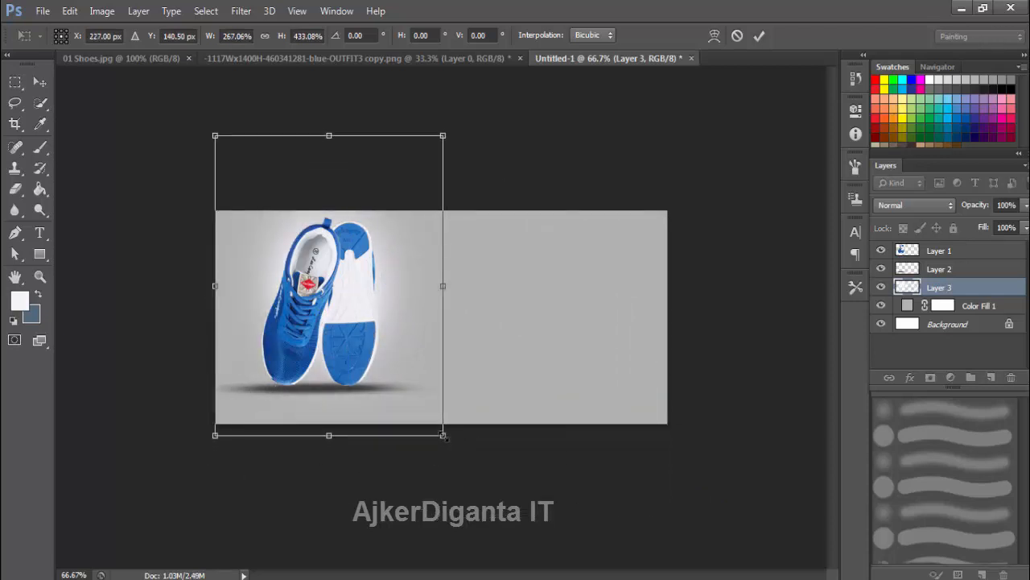
left_click_drag(443, 435, 396, 409)
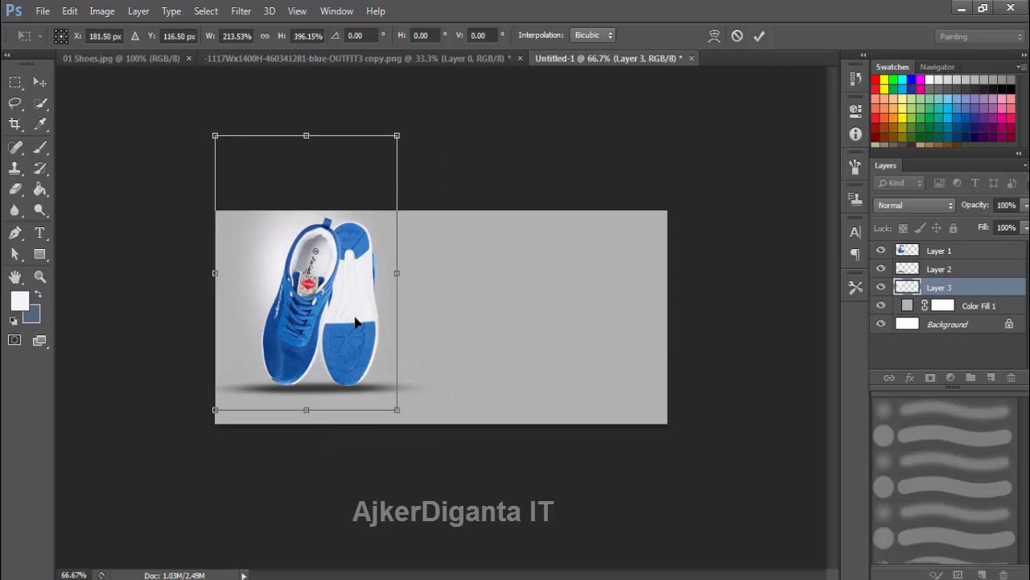
left_click_drag(355, 322, 369, 322)
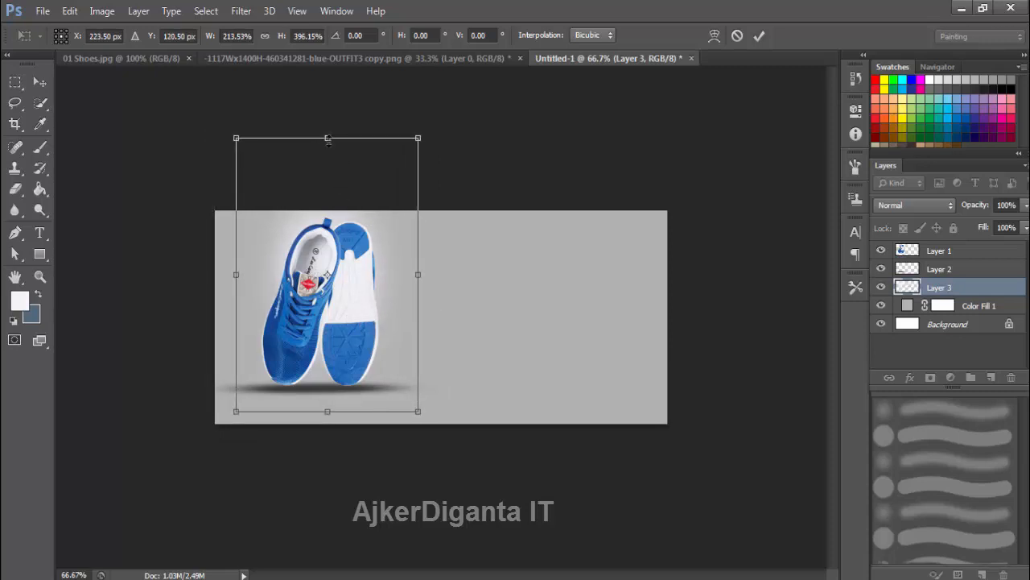
left_click_drag(327, 138, 326, 147)
left_click_drag(354, 285, 354, 279)
key("Return")
key("b")
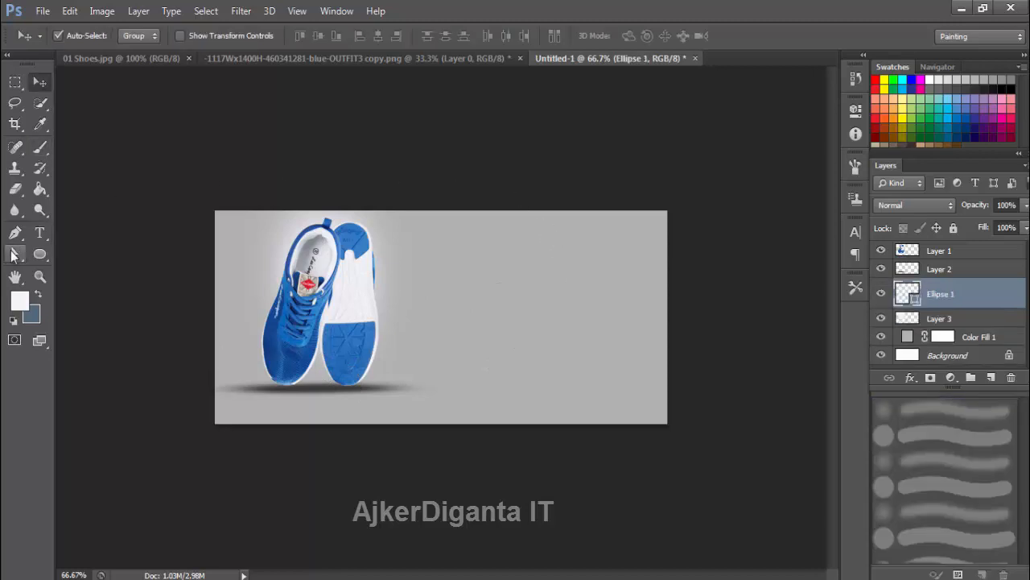
Fill the large ellipse on the banner's right side with the near-white recently used color, leaving its size and position as drawn.
left_click(42, 255)
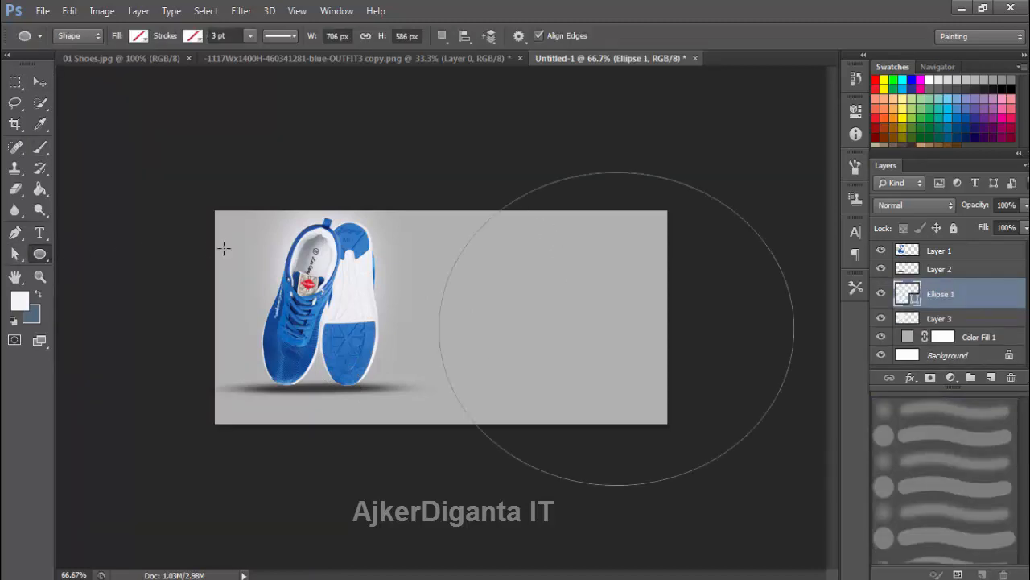
left_click(140, 37)
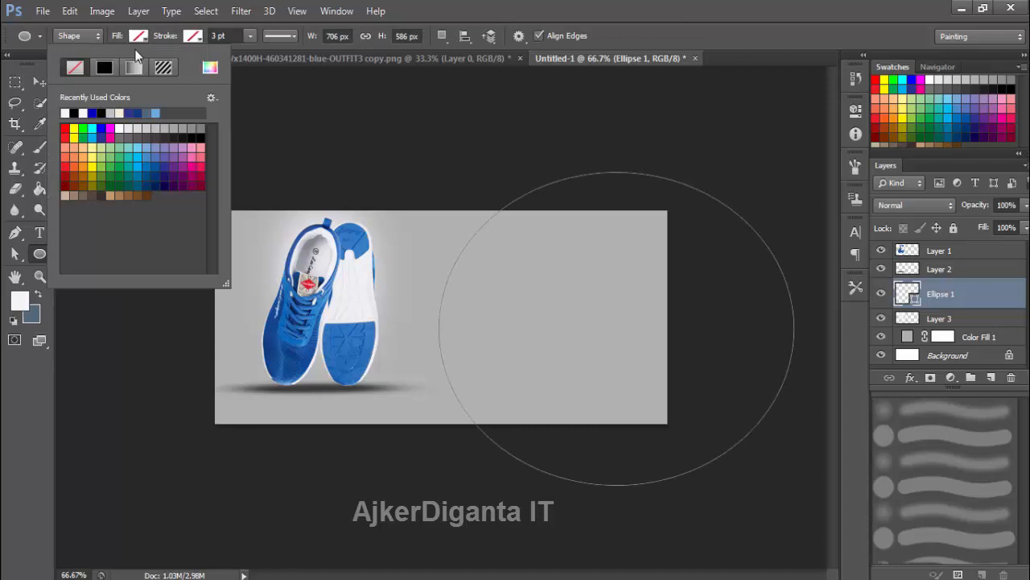
left_click(65, 112)
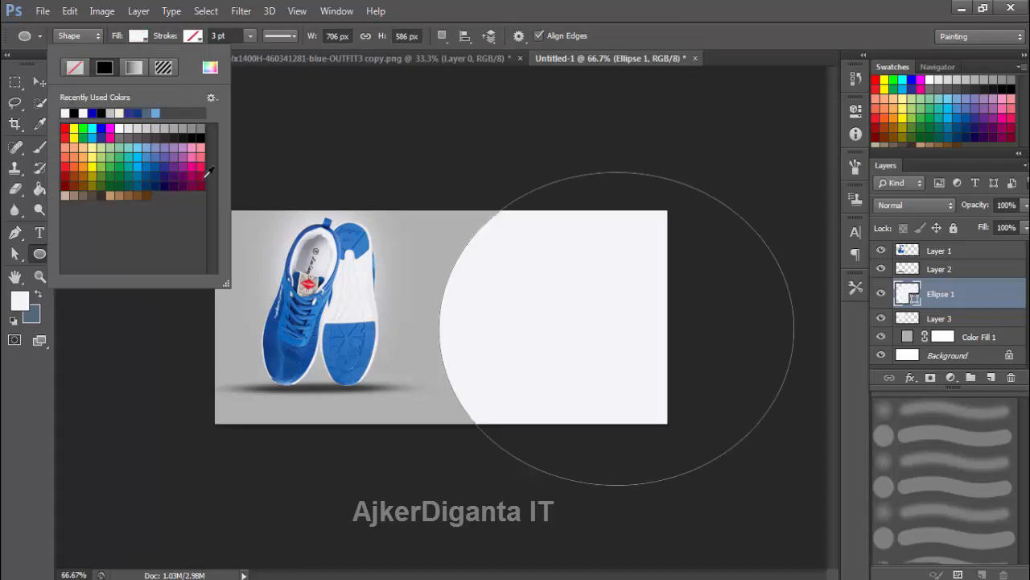
left_click(663, 4)
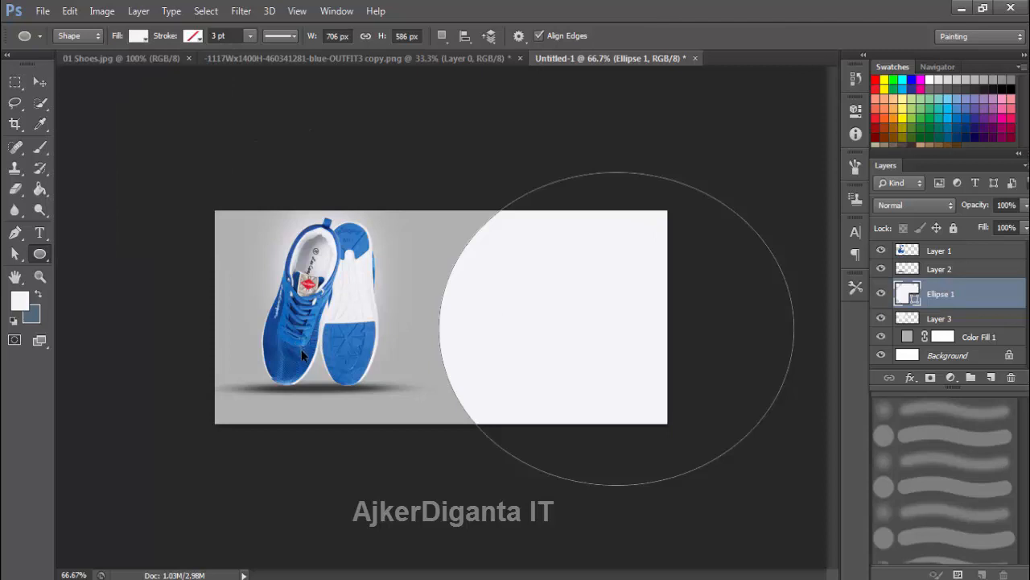
key("ctrl+t")
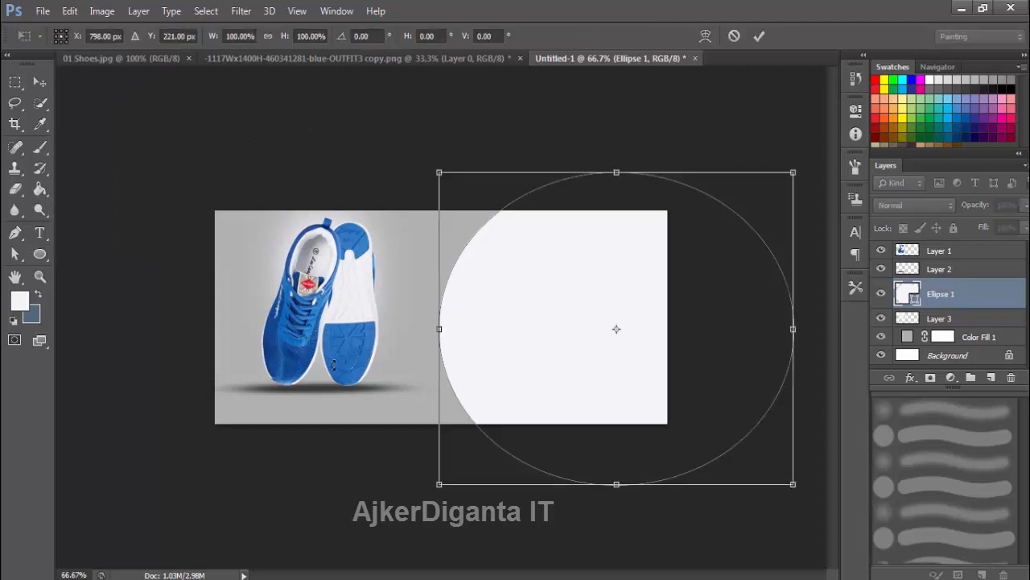
key("Return")
Duplicate the near-white ellipse layer within the same document.
right_click(941, 296)
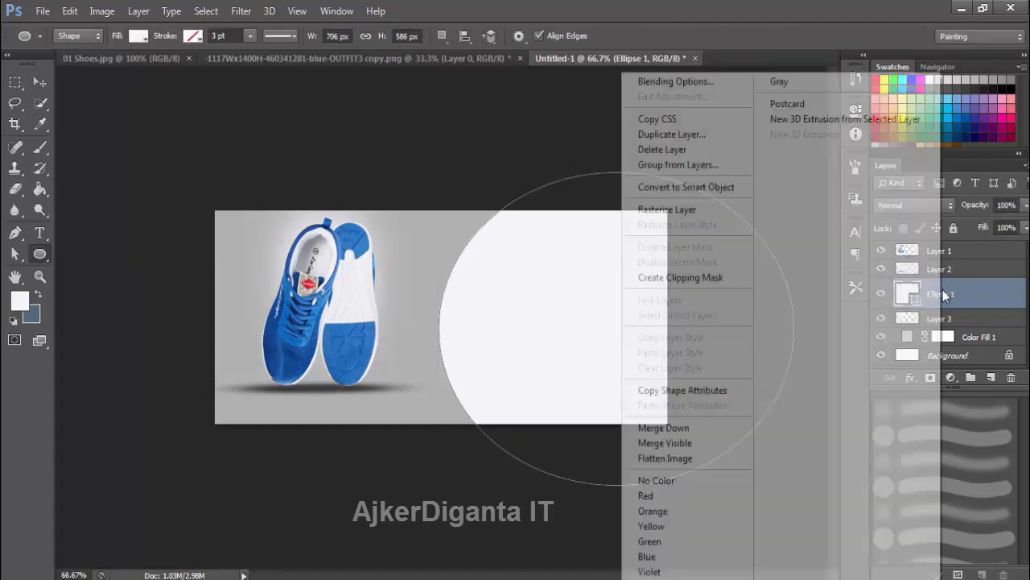
left_click(708, 142)
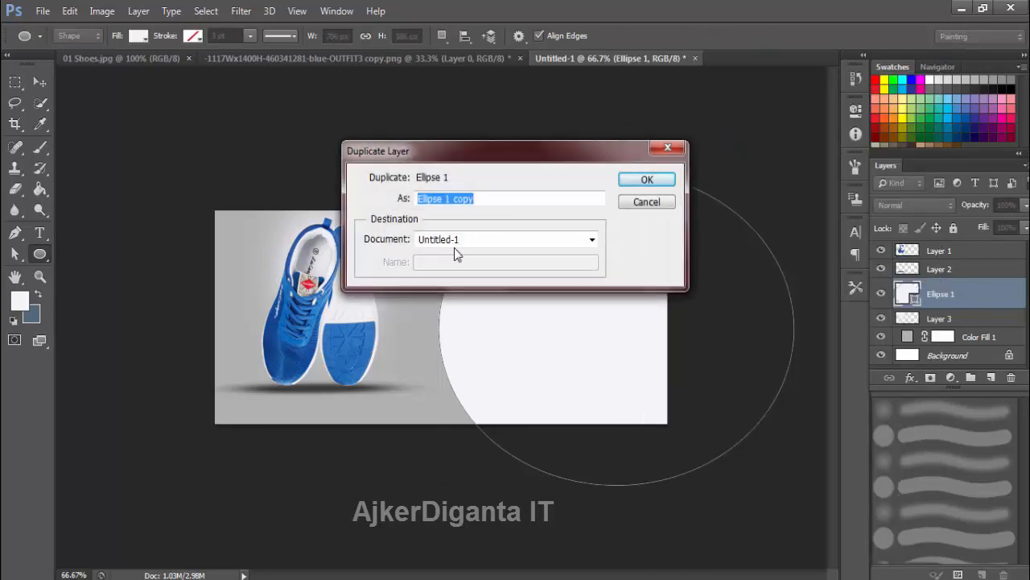
left_click(647, 180)
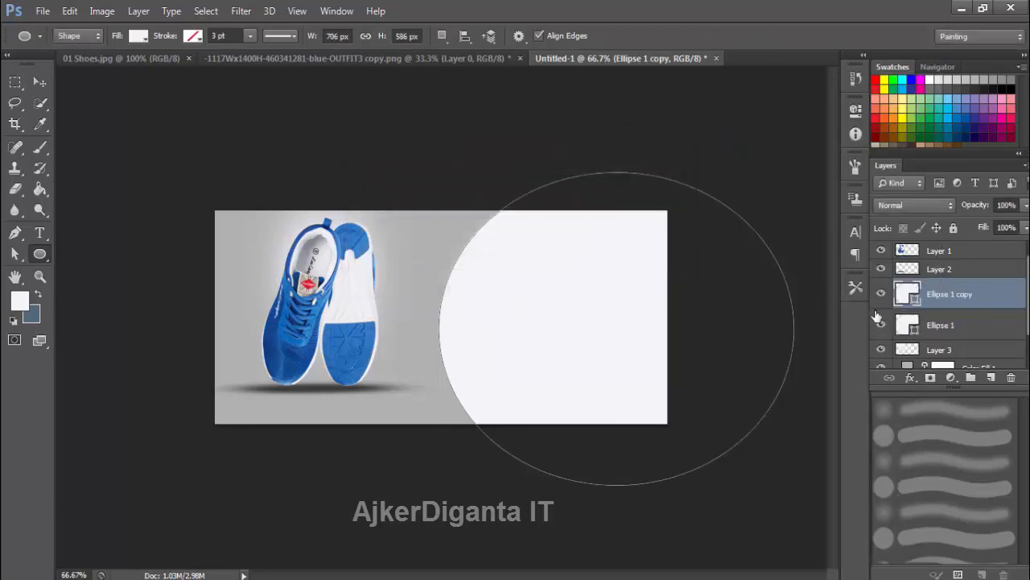
Shift the ellipse copy left to X 759 px, and delete the copy's layer.
key("ctrl+t")
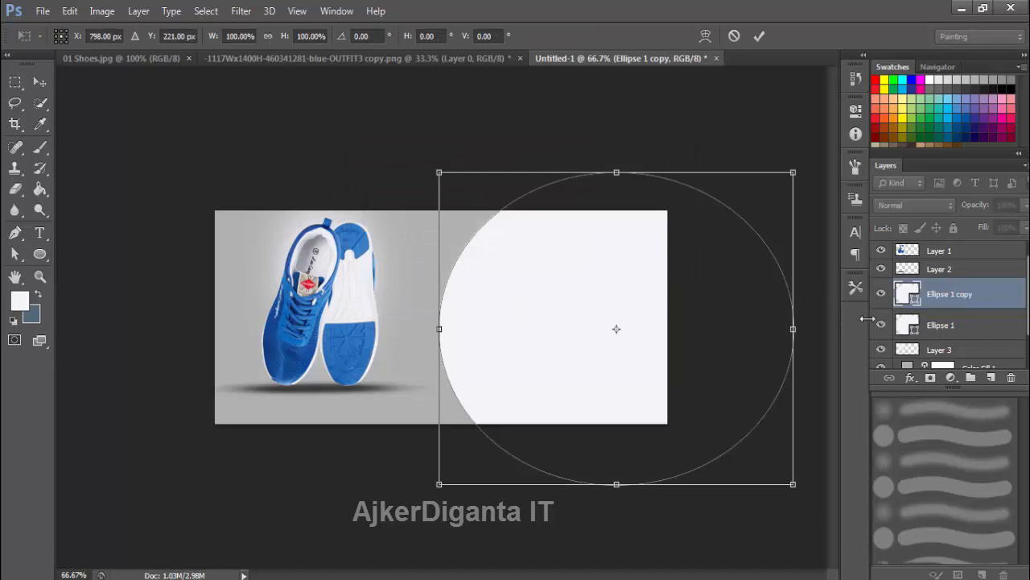
key("Left")
key("Left")
key("Left")
key("Left")
key("Left")
key("Left")
key("Left")
key("Left")
key("Left")
key("Left")
key("Left")
key("Left")
key("Left")
key("Left")
key("Left")
key("Left")
key("Left")
key("Left")
key("Left")
key("Left")
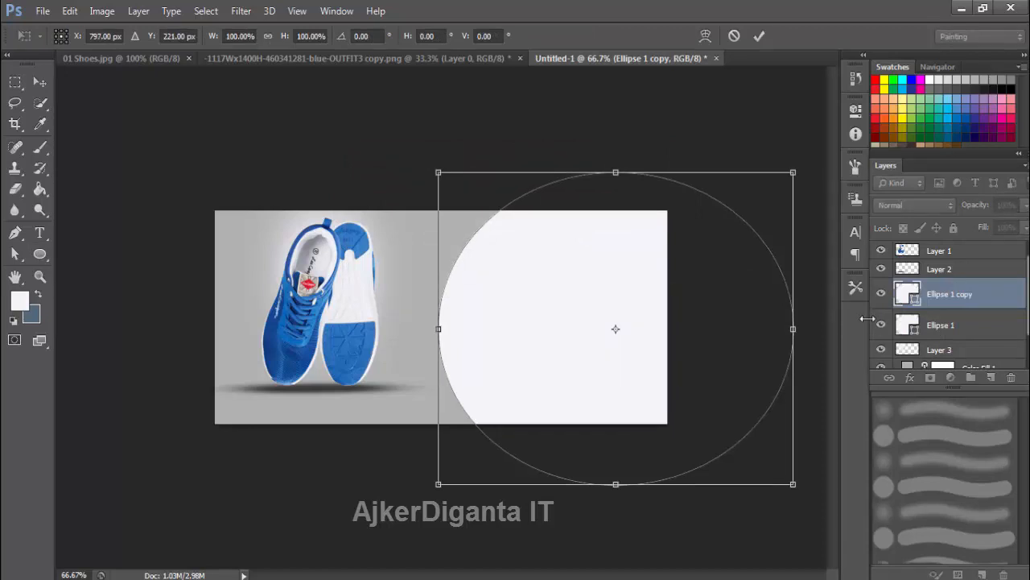
key("Left")
key("Left")
key("Left")
key("Left")
key("Left")
key("Left")
key("Left")
key("Left")
key("Left")
key("Left")
key("Left")
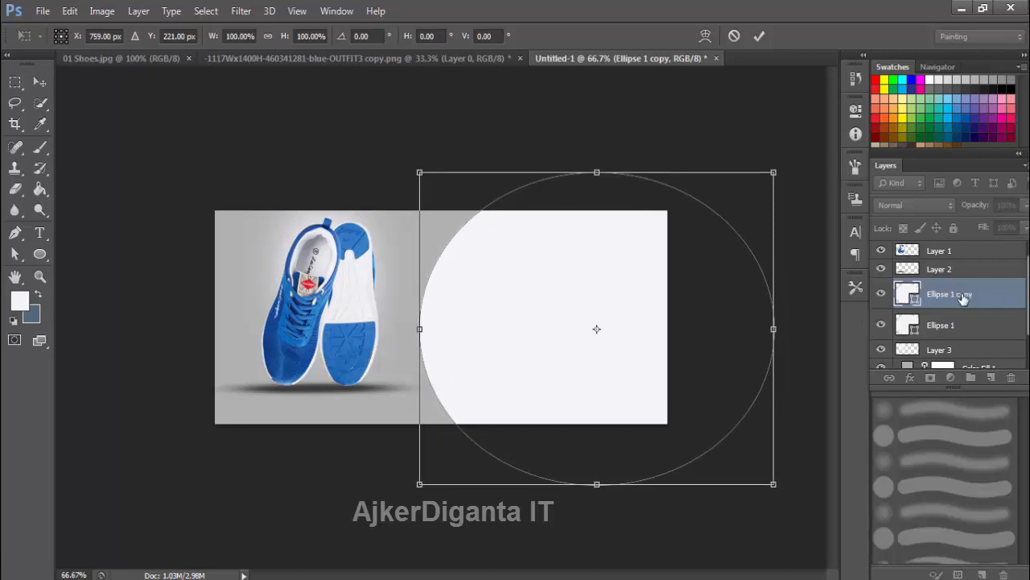
key("Return")
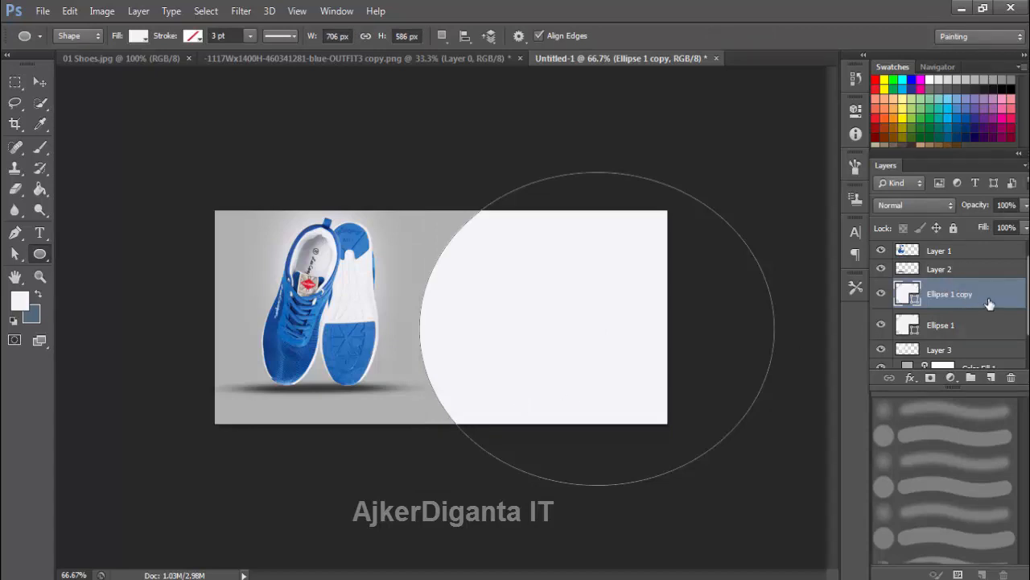
left_click_drag(989, 303, 1011, 376)
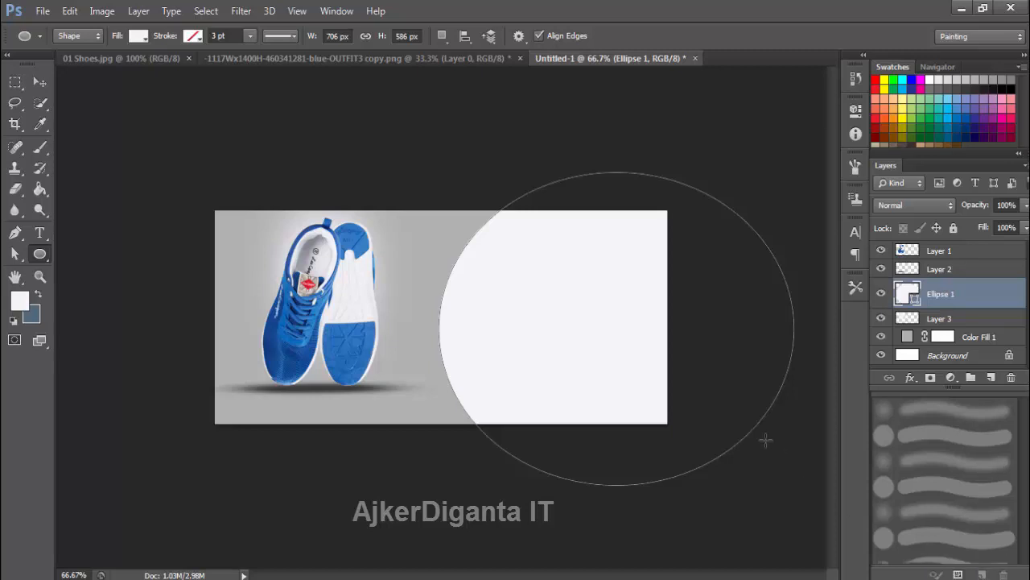
Change the fill color of the large near-white ellipse to blue #0102bd.
double_click(915, 296)
double_click(801, 326)
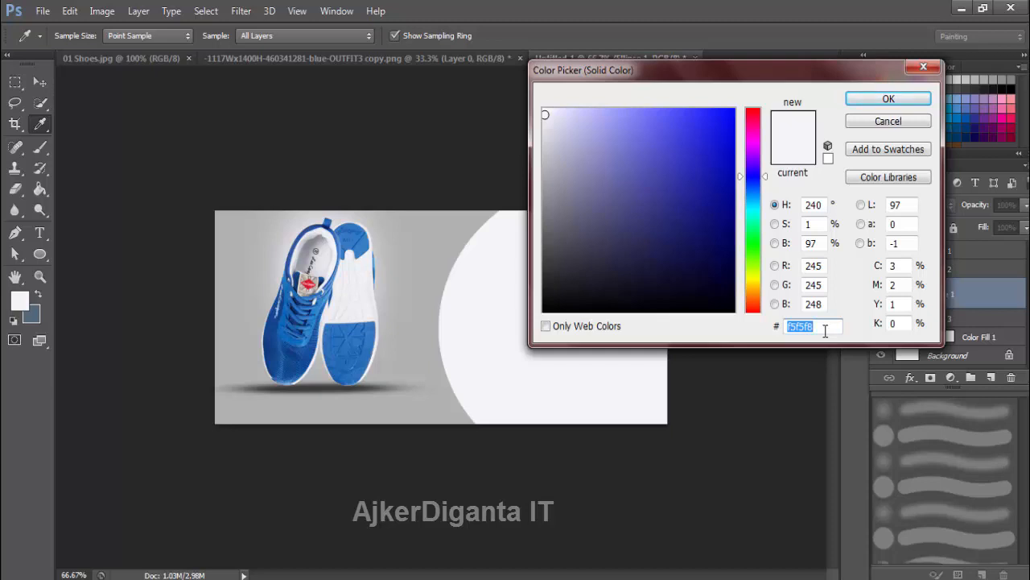
type("010")
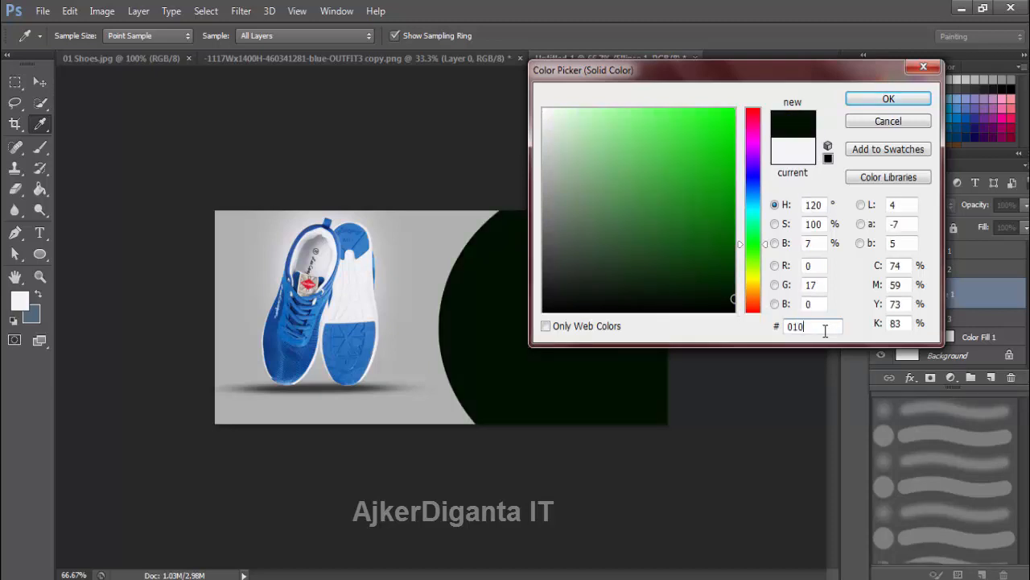
type("2")
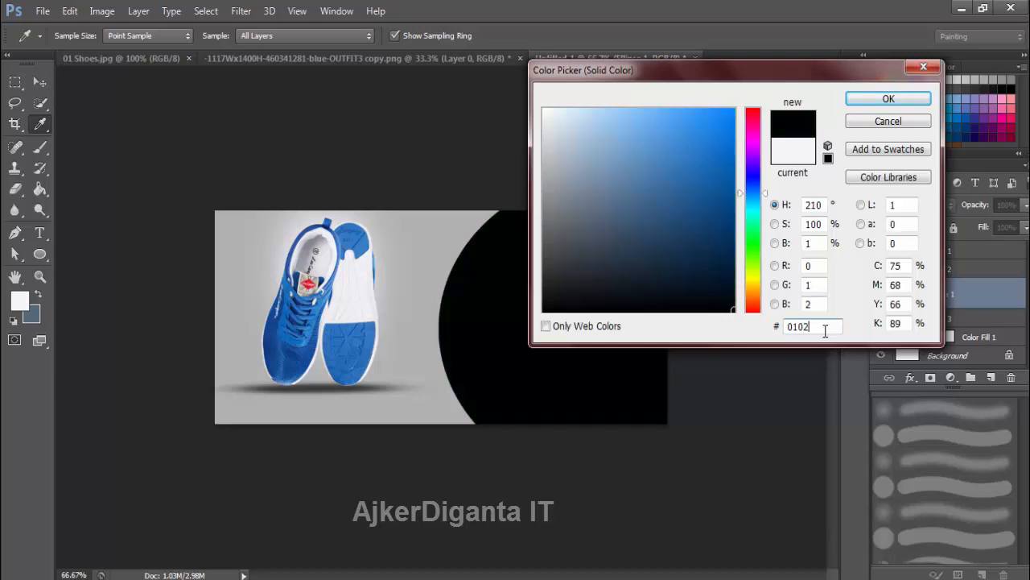
type("bd")
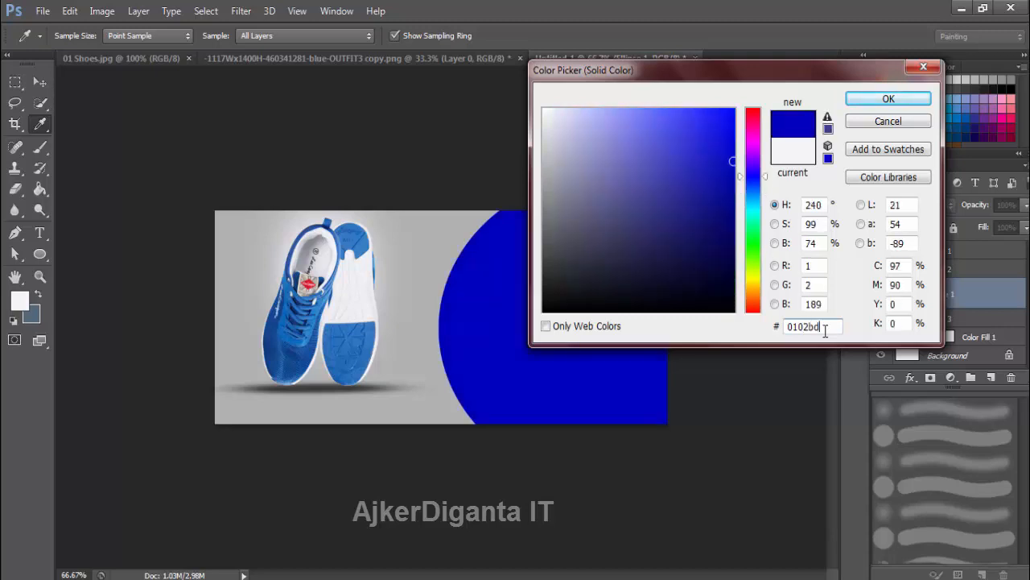
left_click(900, 99)
Duplicate the blue ellipse layer within the same document, keeping the suggested name Ellipse 1 copy.
right_click(956, 294)
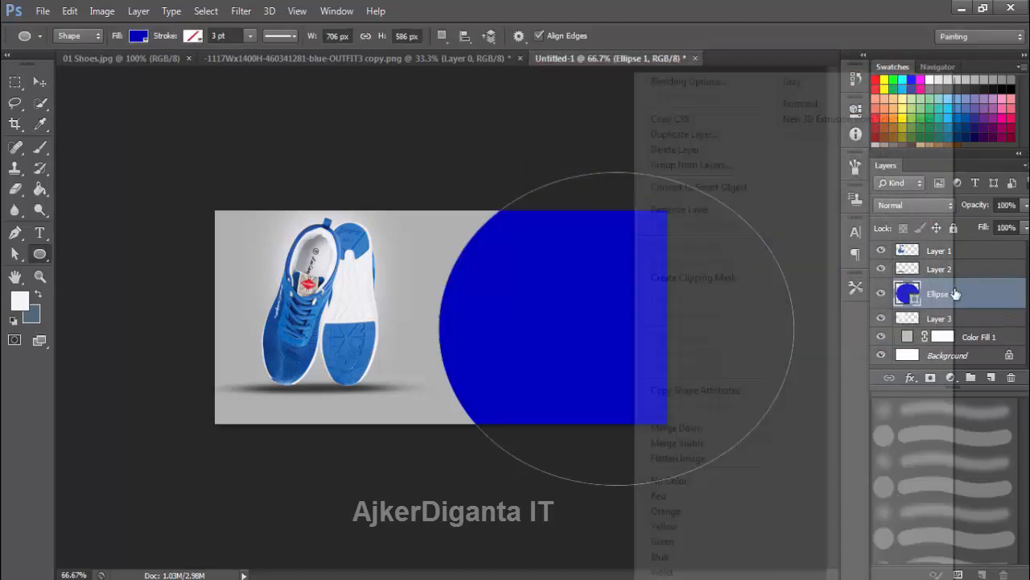
left_click(684, 134)
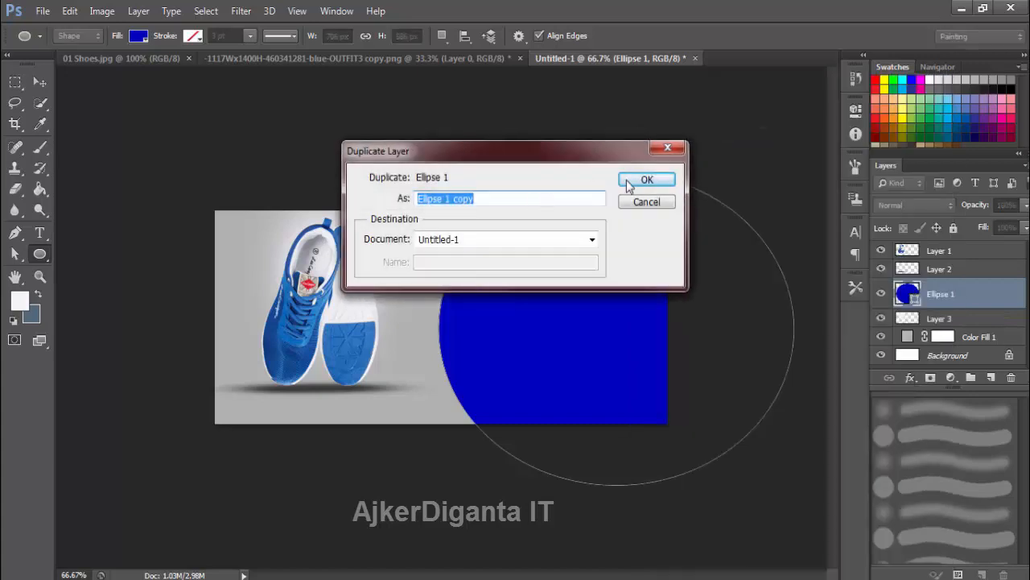
left_click(639, 179)
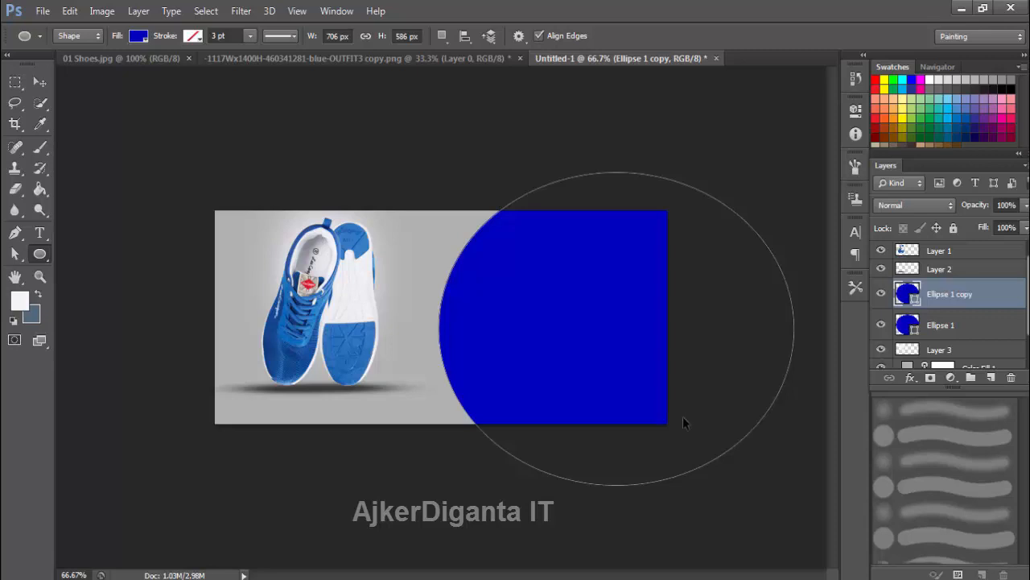
Transform the ellipse copy to shift it left to X 758 px and up to Y 220 px, keeping its size.
key("ctrl+t")
key("Left")
key("Left")
key("Left")
key("Left")
key("Left")
key("Left")
key("Left")
key("Left")
key("Left")
key("Left")
key("Left")
key("Left")
key("Left")
key("Left")
key("Left")
key("Left")
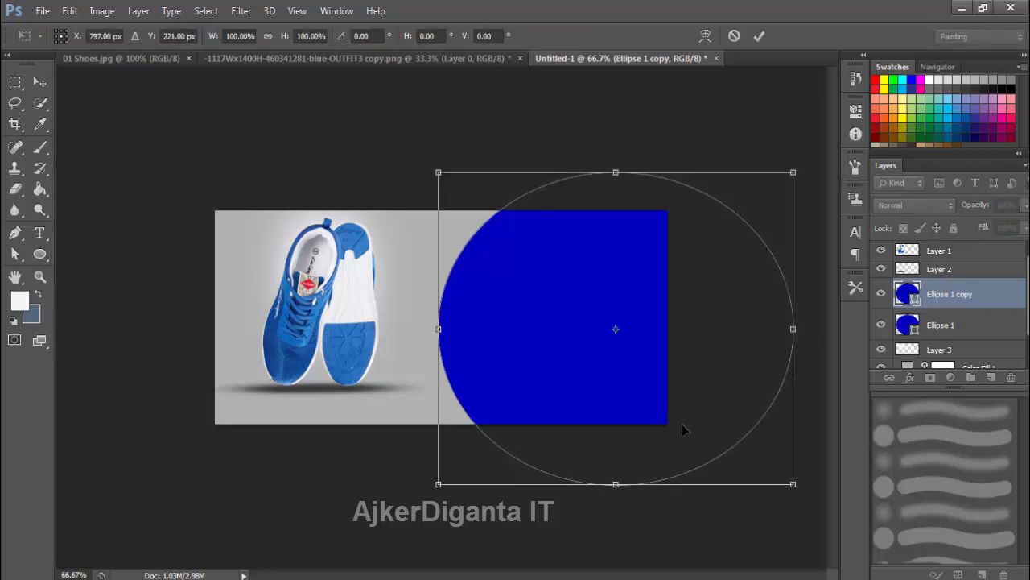
key("Left")
key("Left")
key("Left")
key("Left")
key("Left")
key("Left")
key("Left")
key("Left")
key("Left")
key("Left")
key("Left")
key("Left")
key("Left")
key("Left")
key("Left")
key("Left")
key("Left")
key("Left")
key("Left")
key("Left")
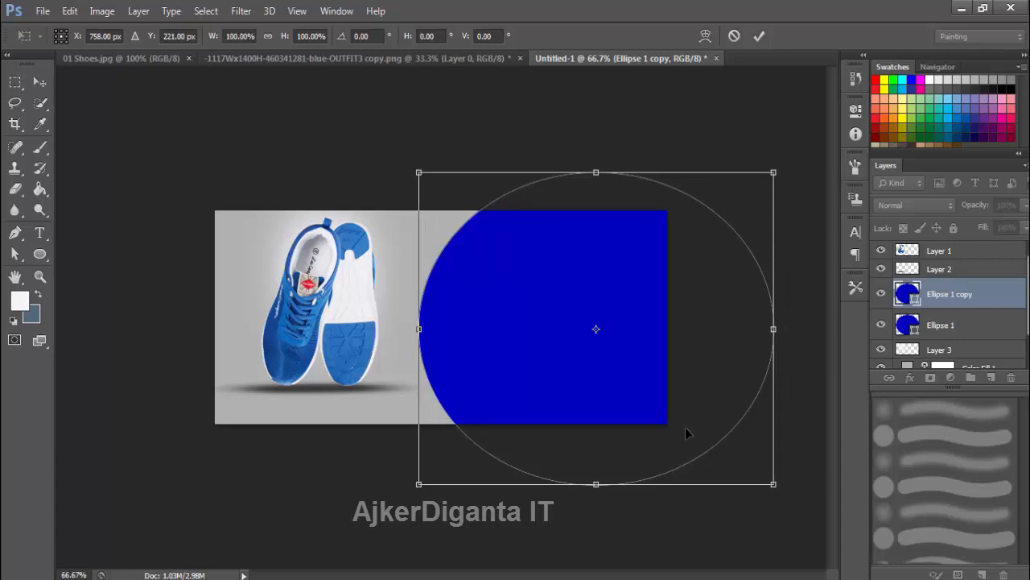
key("Up")
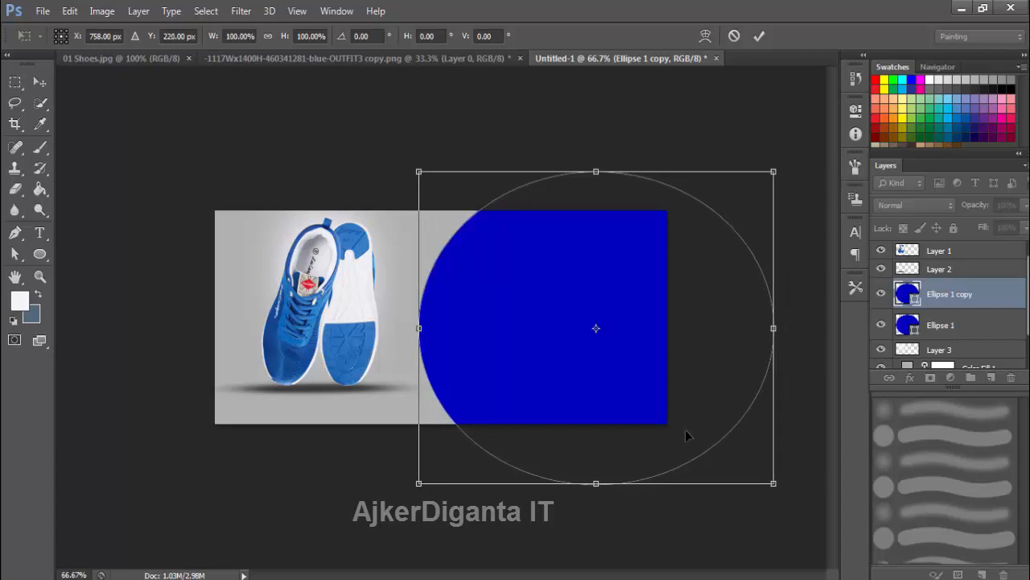
left_click(45, 255)
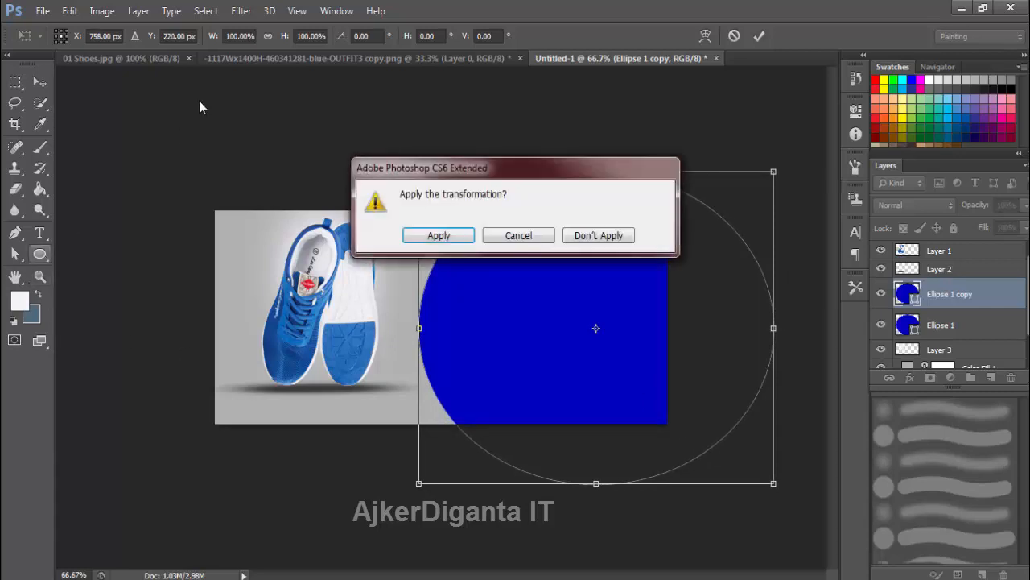
left_click(515, 236)
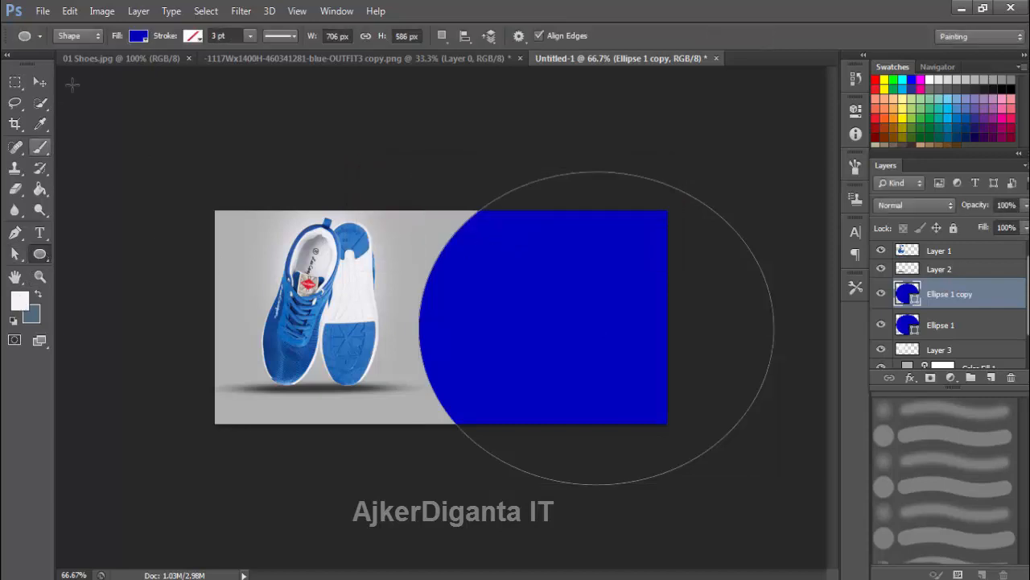
Turn the ellipse copy into an outline with no fill and a 3 pt stroke in the recently used blue.
left_click(138, 39)
left_click(75, 69)
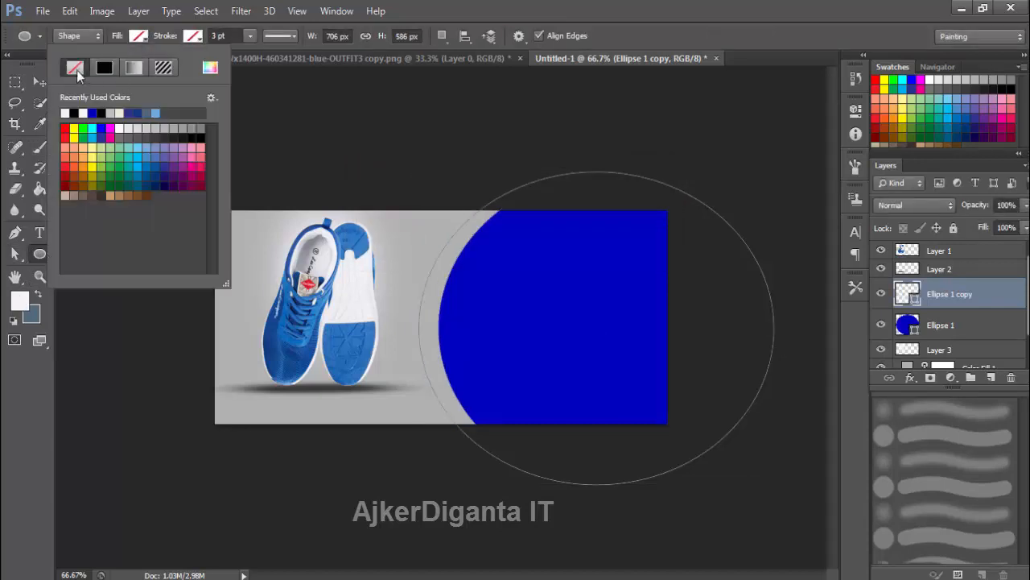
left_click(199, 39)
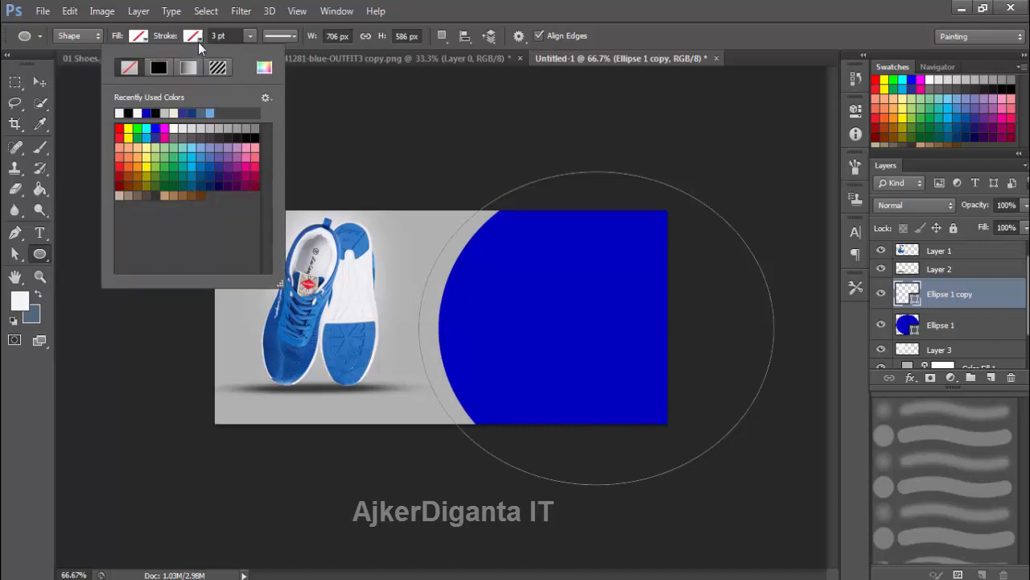
left_click(146, 113)
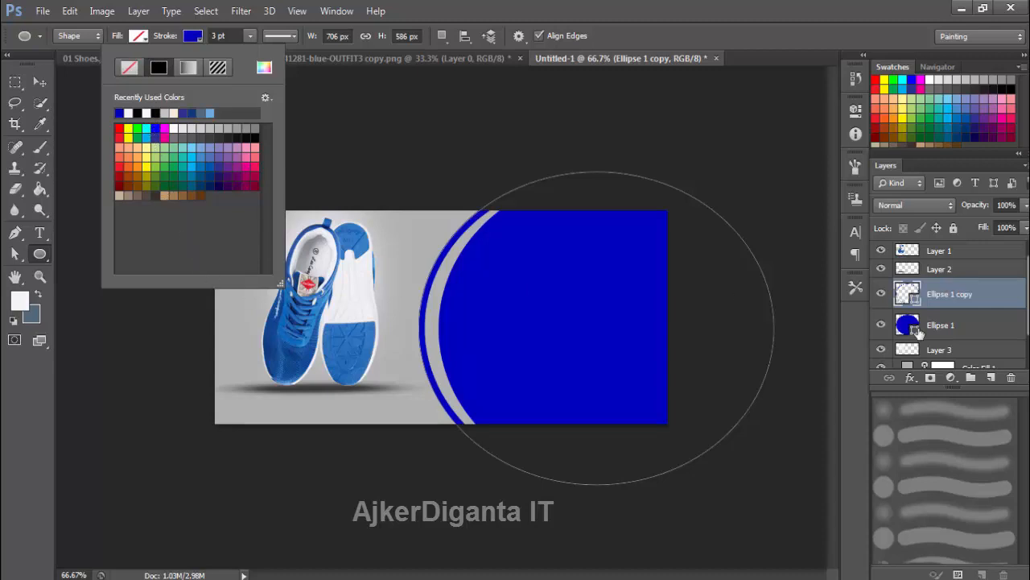
left_click(703, 12)
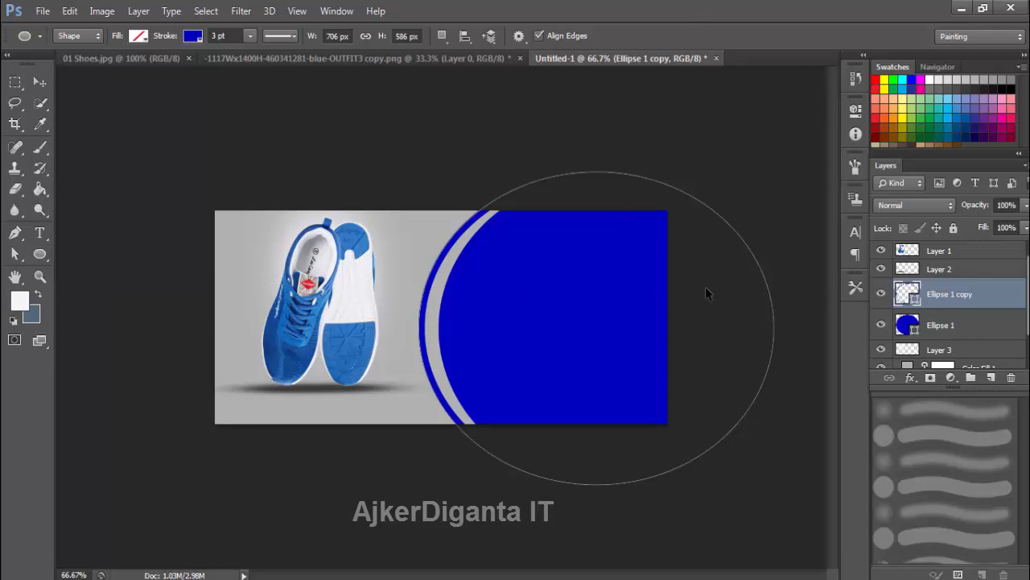
Nudge the ellipse outline up to Y 217 px and apply the transformation.
key("ctrl+t")
key("Up")
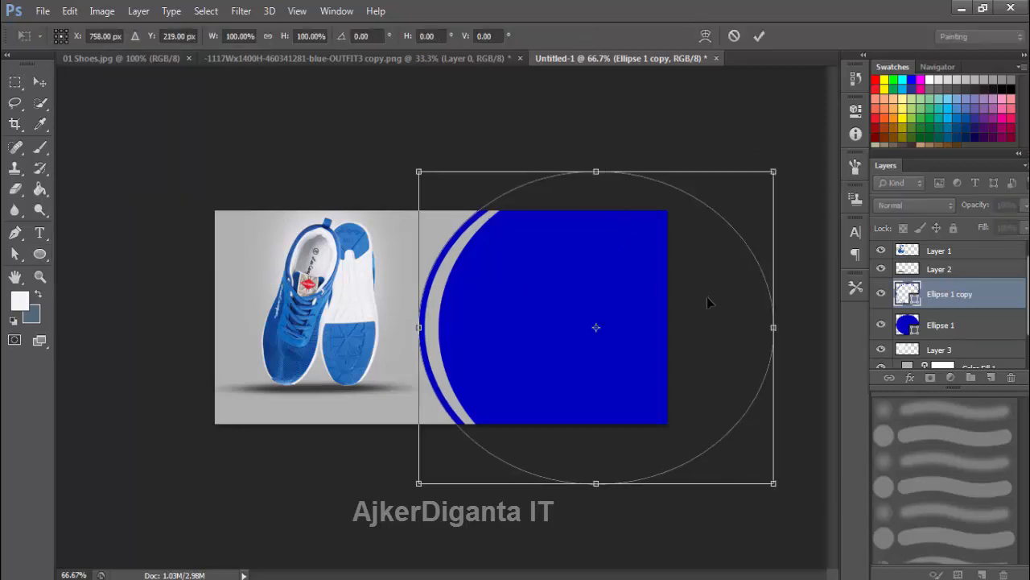
key("Up")
key("Up")
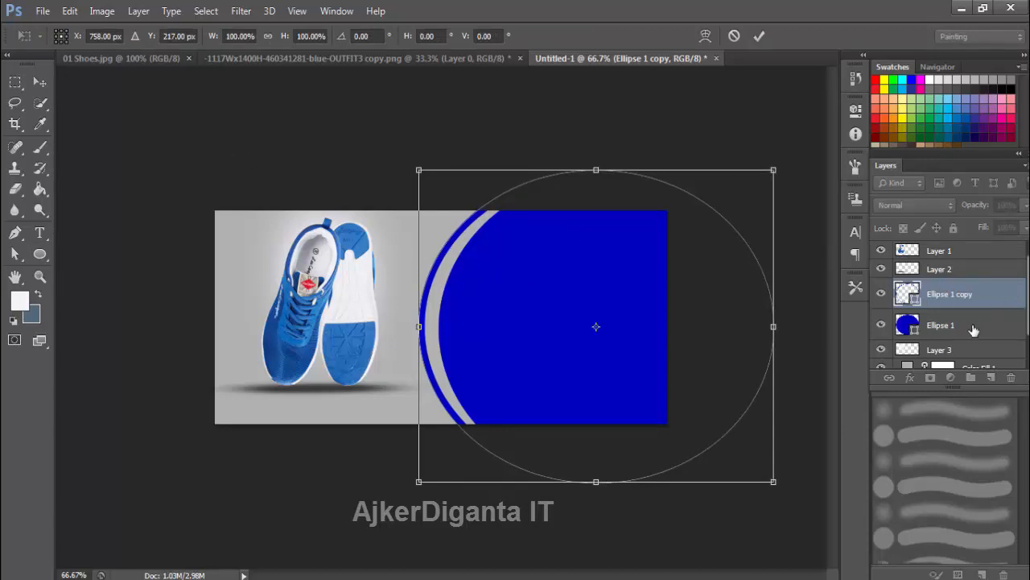
key("Return")
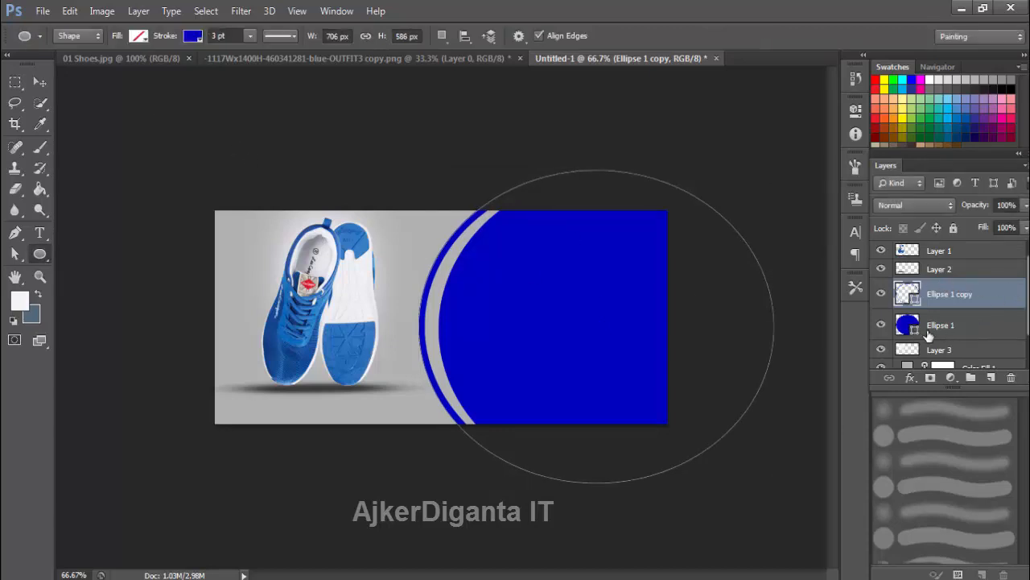
Select the filled ellipse and its outline copy together and move both slightly straight up on the banner.
left_click(927, 331)
left_click(938, 300, "shift")
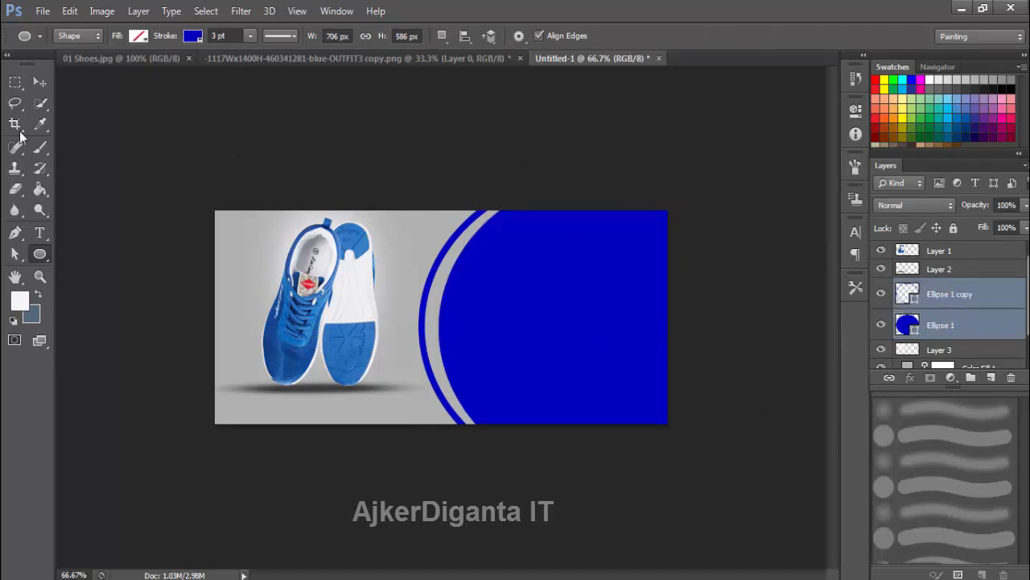
left_click(40, 81)
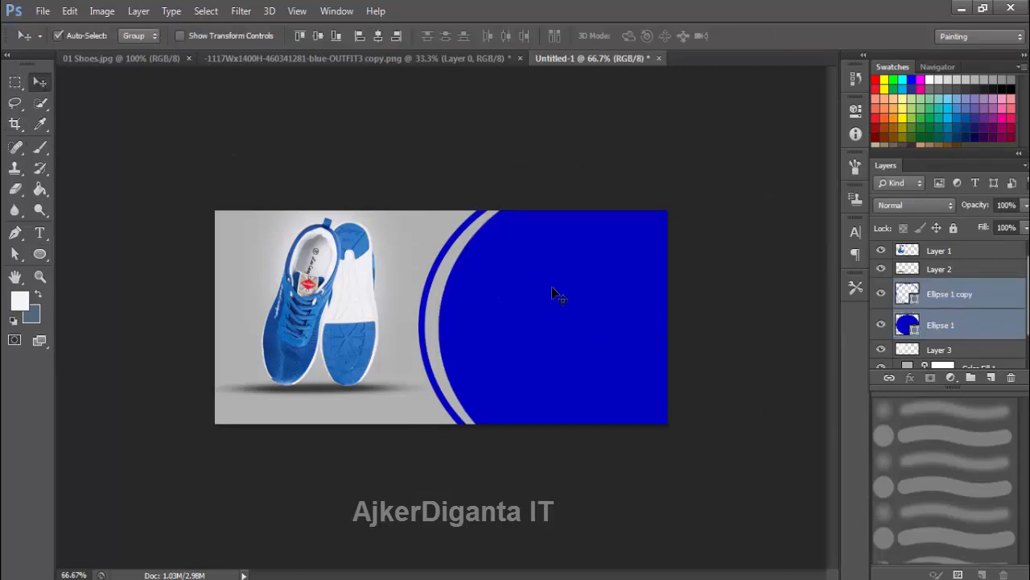
left_click_drag(552, 291, 554, 262)
Add a new layer above the ellipses and enter the white 10 pt text RUNNING on the upper blue area.
left_click(40, 233)
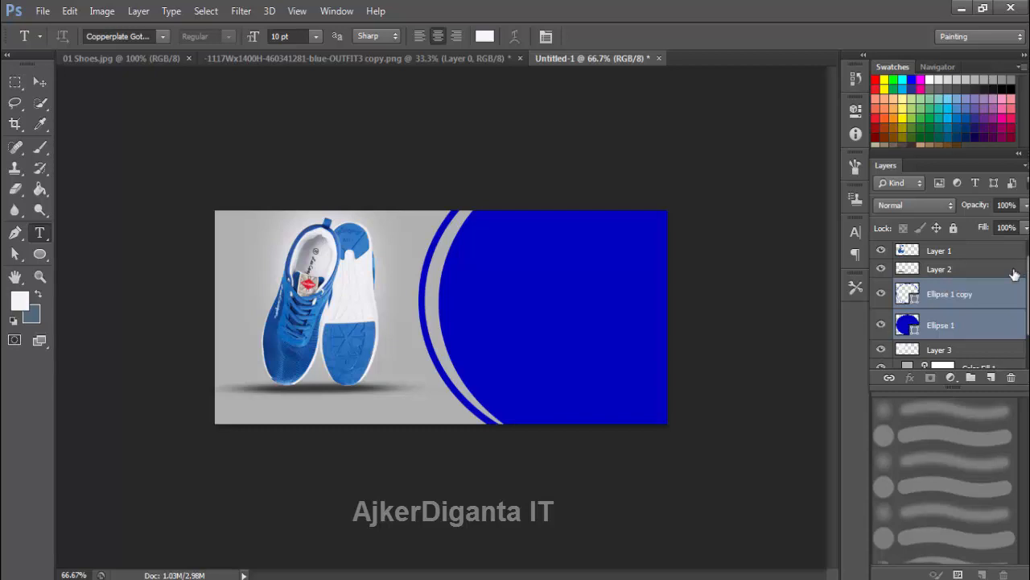
left_click(990, 377)
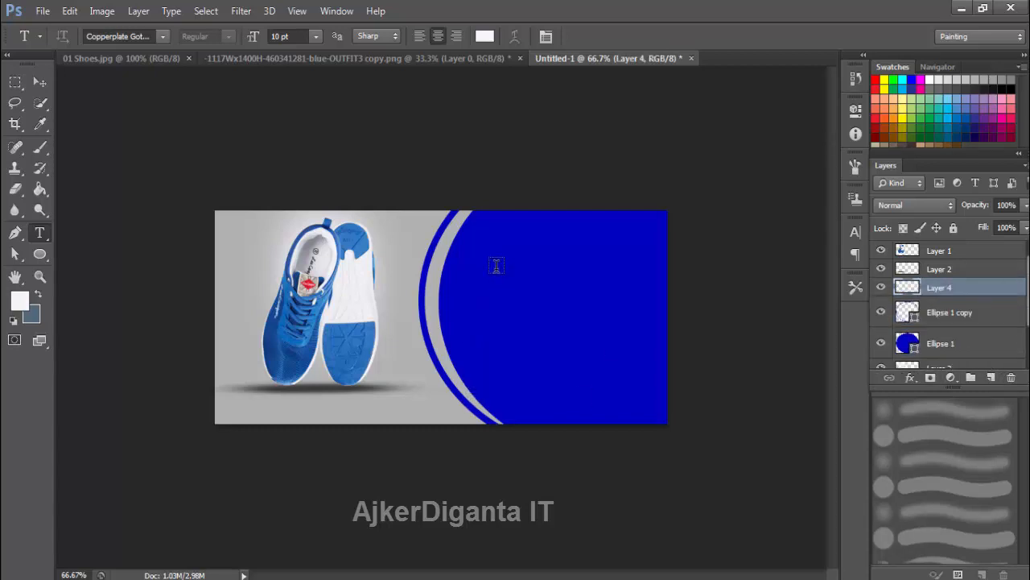
left_click(495, 267)
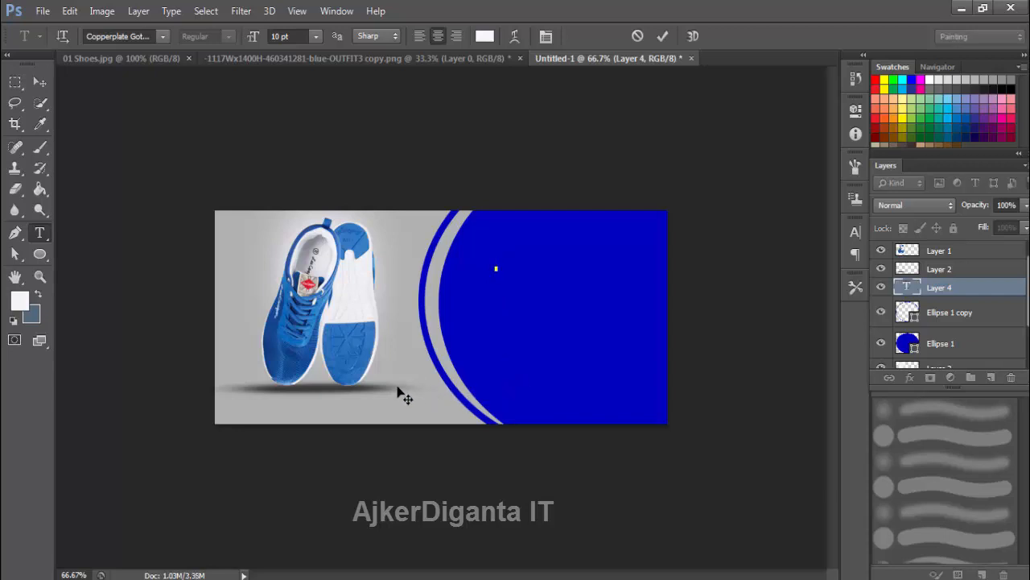
type("RUN")
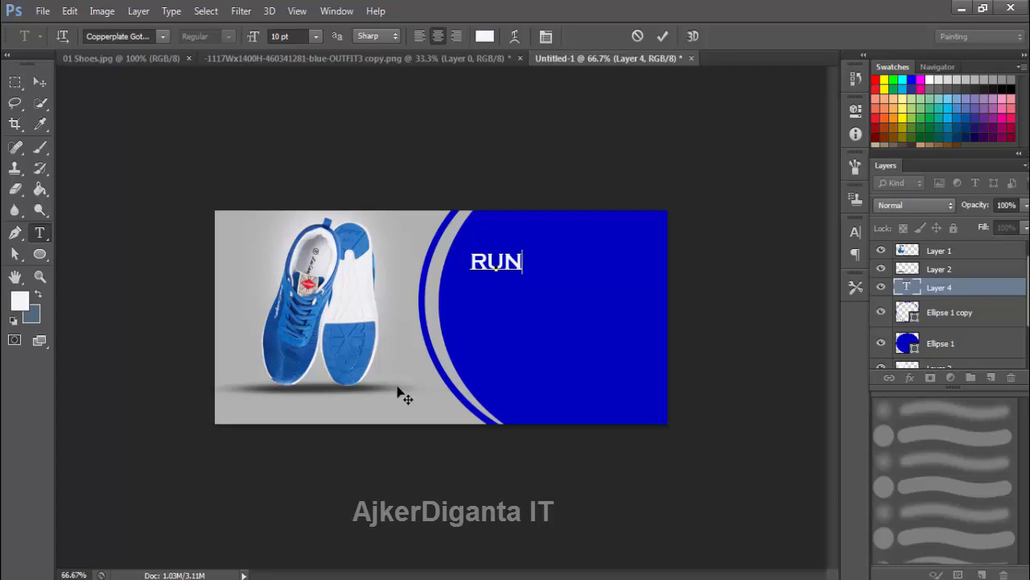
type("NING")
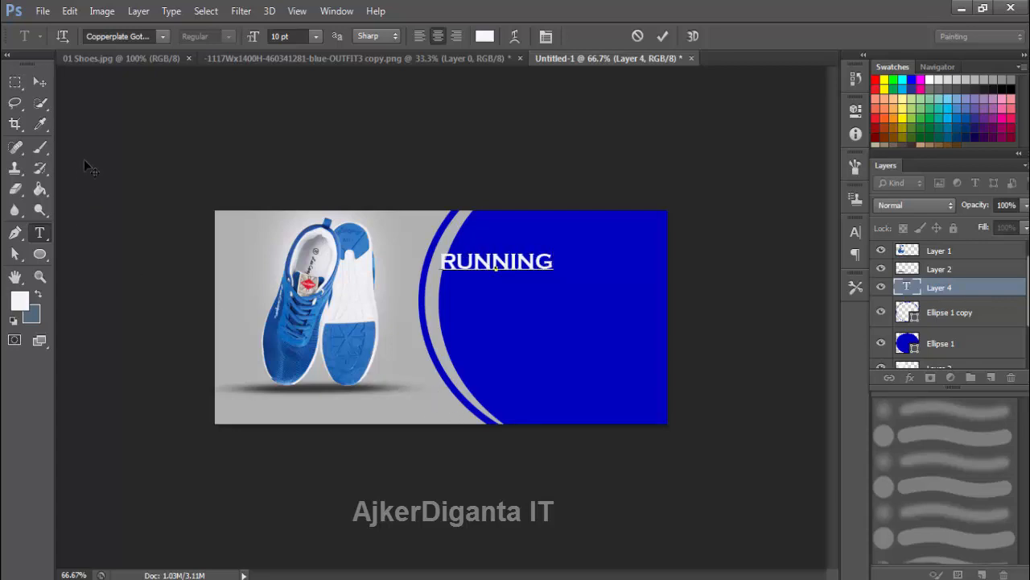
Try to change the font of the RUNNING text to Georgia without selecting its characters.
left_click(164, 36)
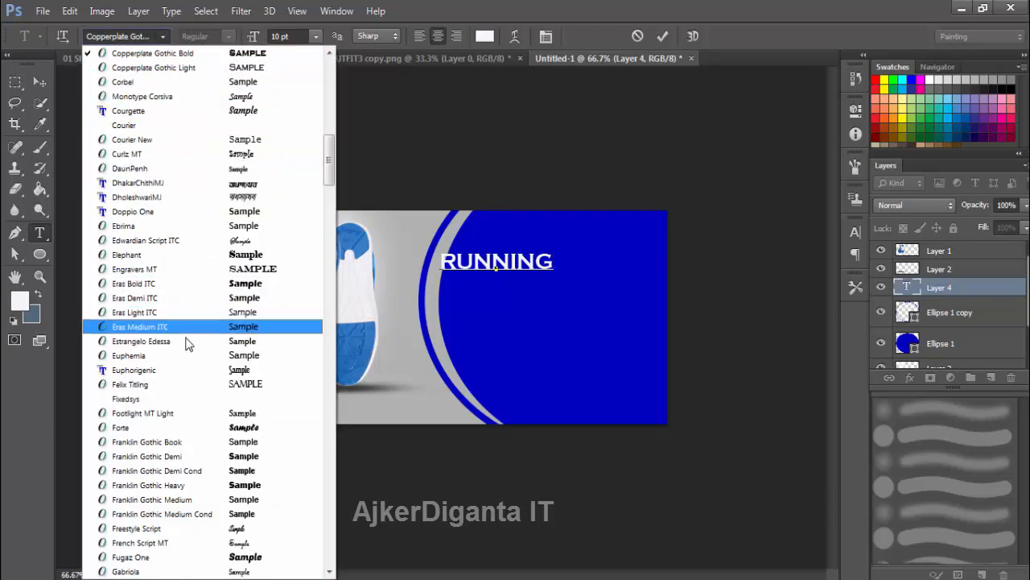
scroll(187, 415, "up", 1)
scroll(187, 414, "down", 6)
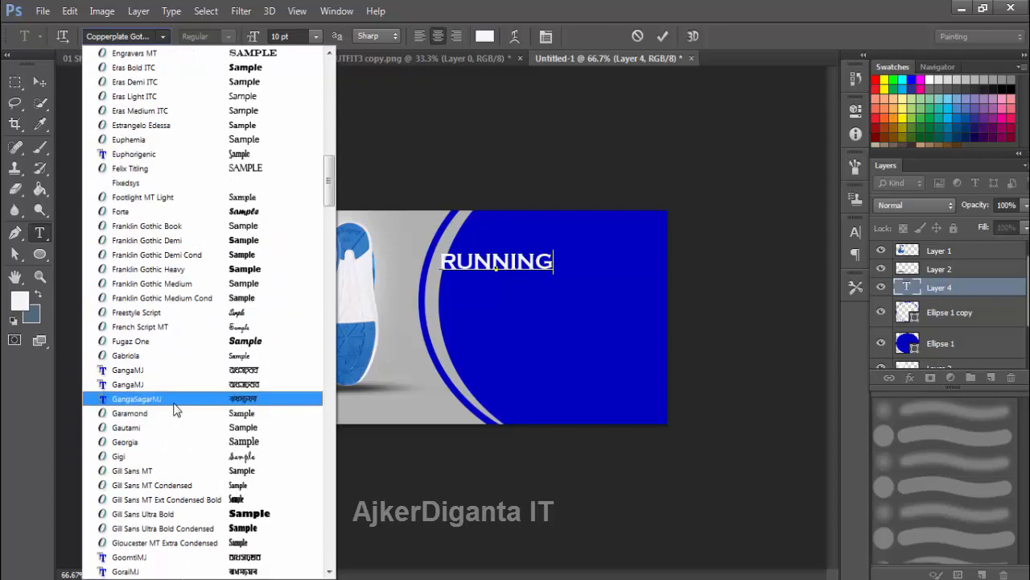
left_click(172, 442)
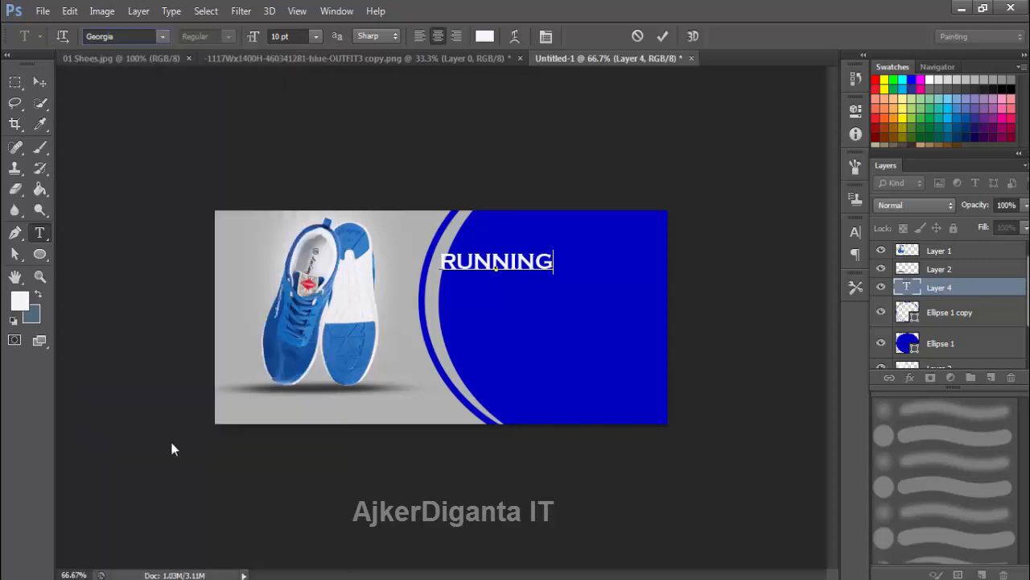
Move the RUNNING text right and slightly up, fully inside the upper part of the blue area.
left_click(39, 81)
left_click_drag(519, 261, 556, 252)
Select the whole word RUNNING and set its font to Georgia with the Bold style.
left_click(44, 232)
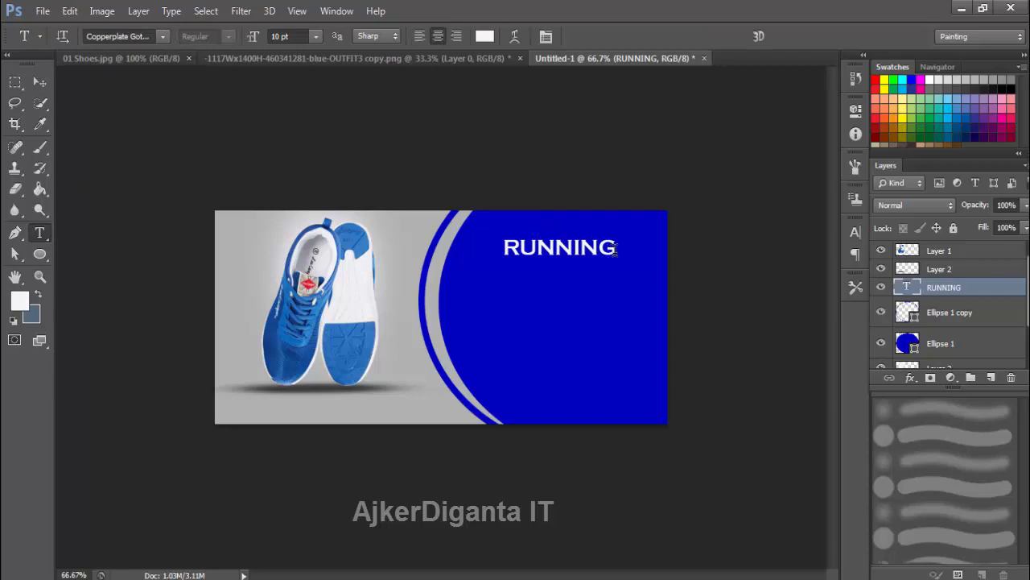
left_click_drag(617, 250, 502, 250)
left_click(165, 33)
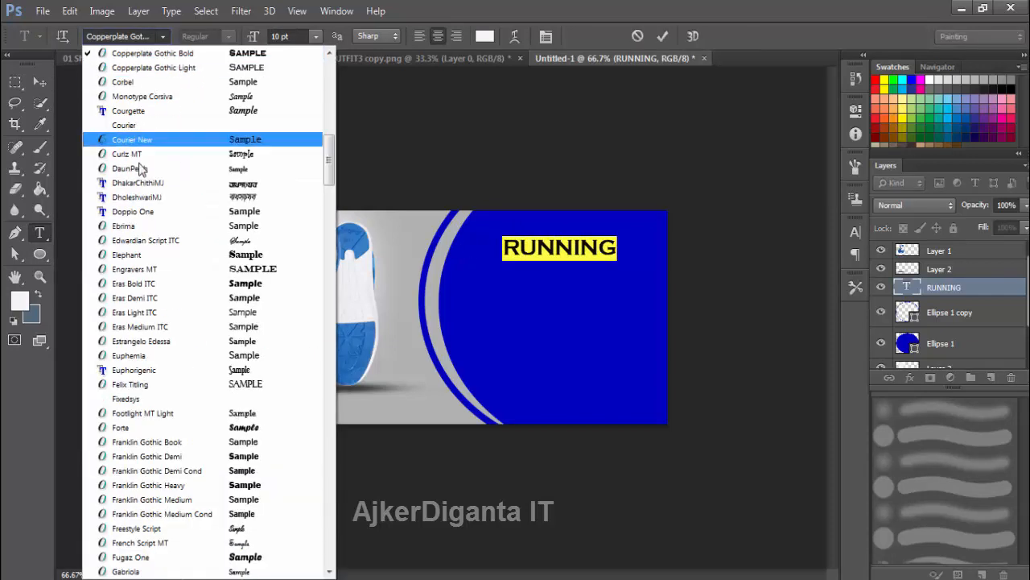
scroll(183, 419, "down", 6)
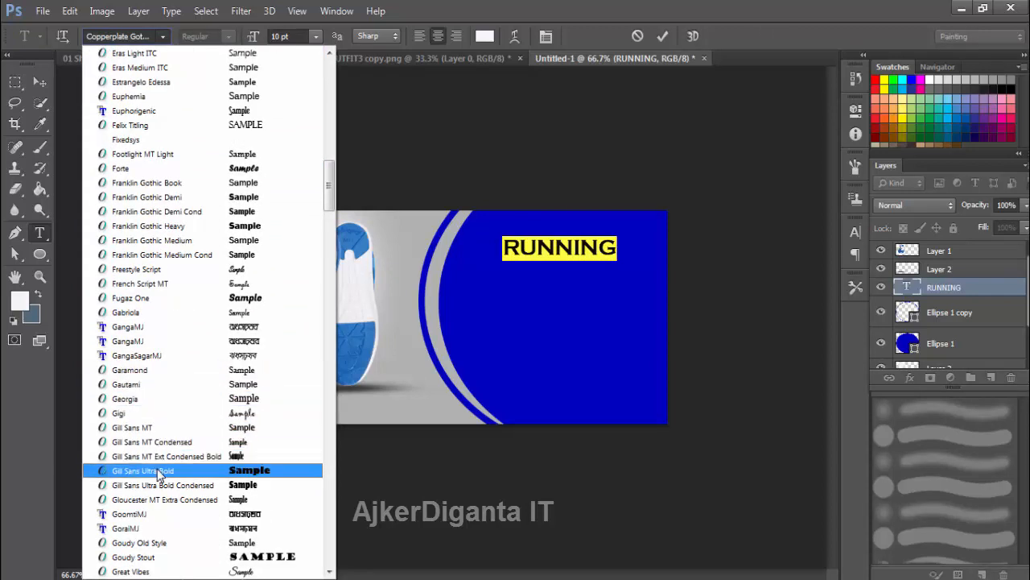
left_click(142, 403)
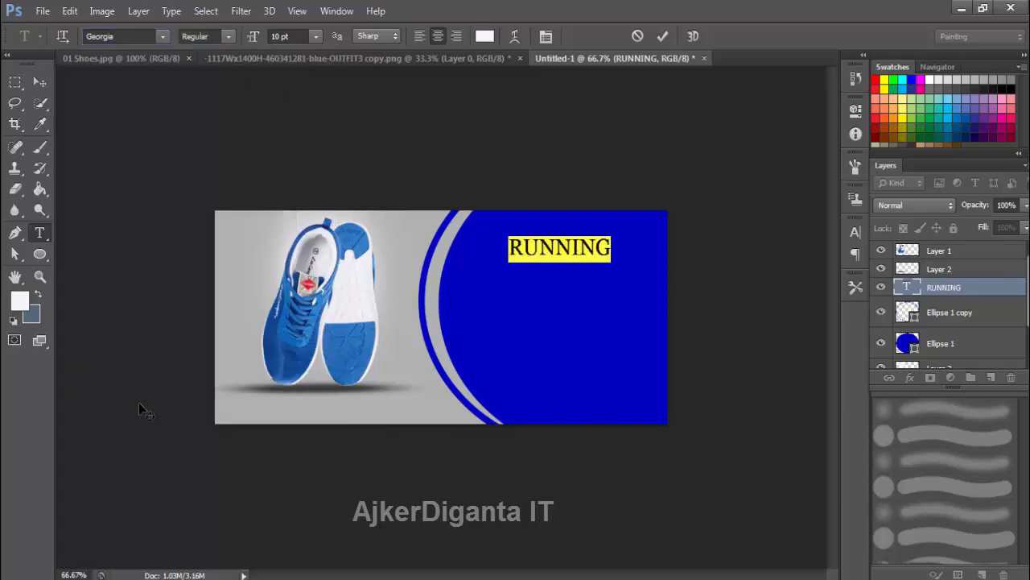
left_click(218, 36)
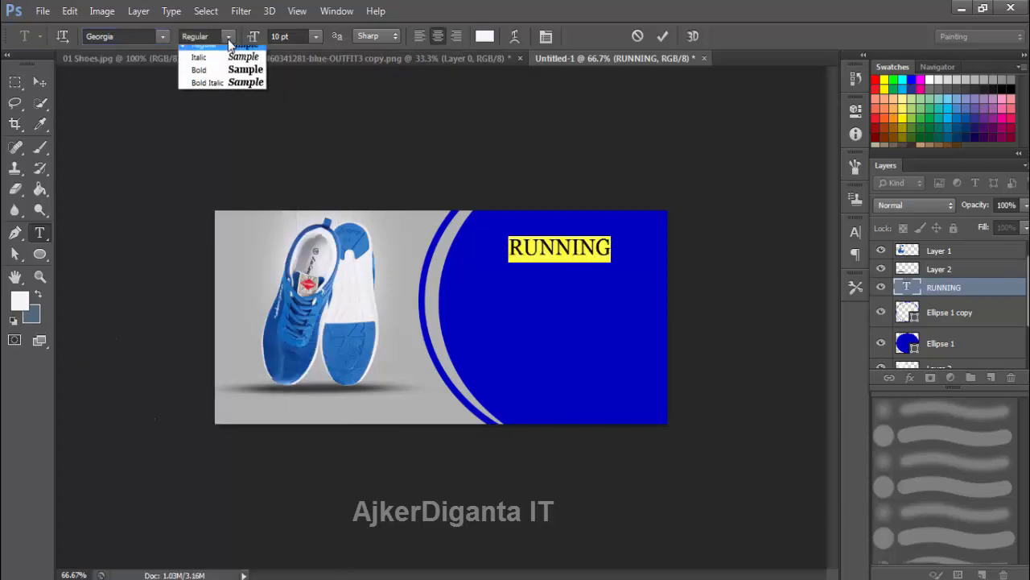
left_click(198, 67)
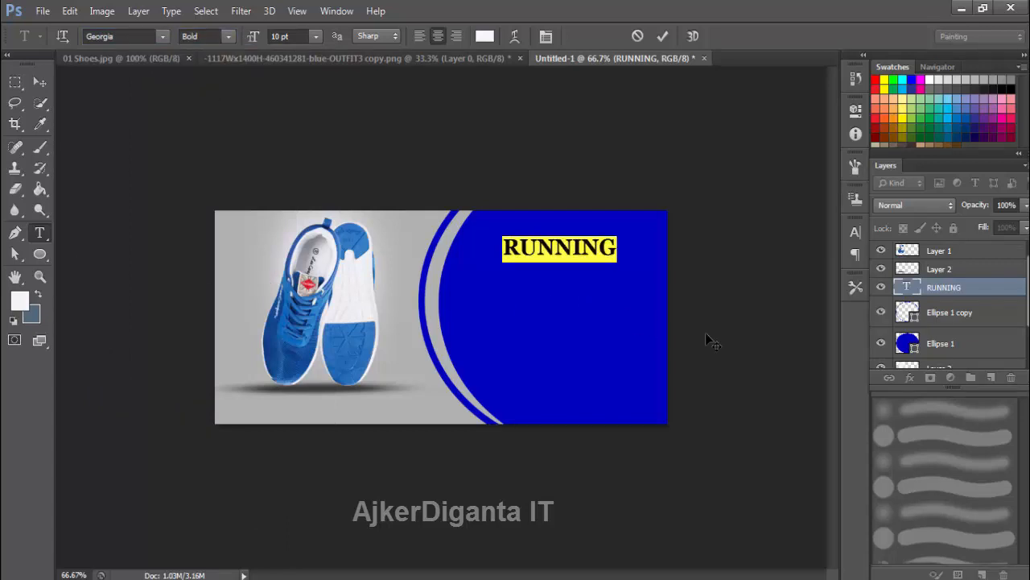
Transform the RUNNING text to about 107% width and 115% height, and shift it slightly right and down.
left_click(41, 82)
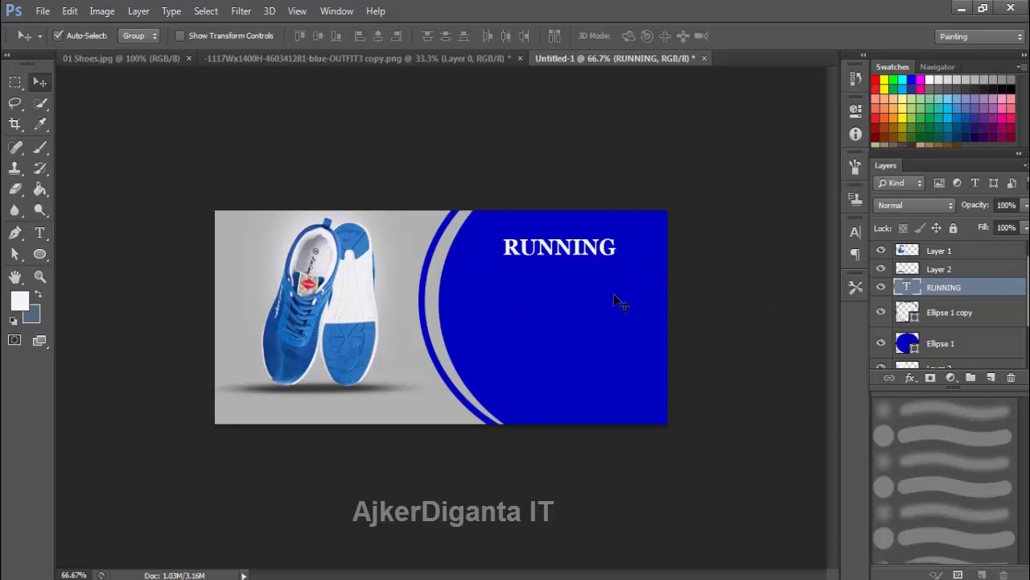
key("ctrl+t")
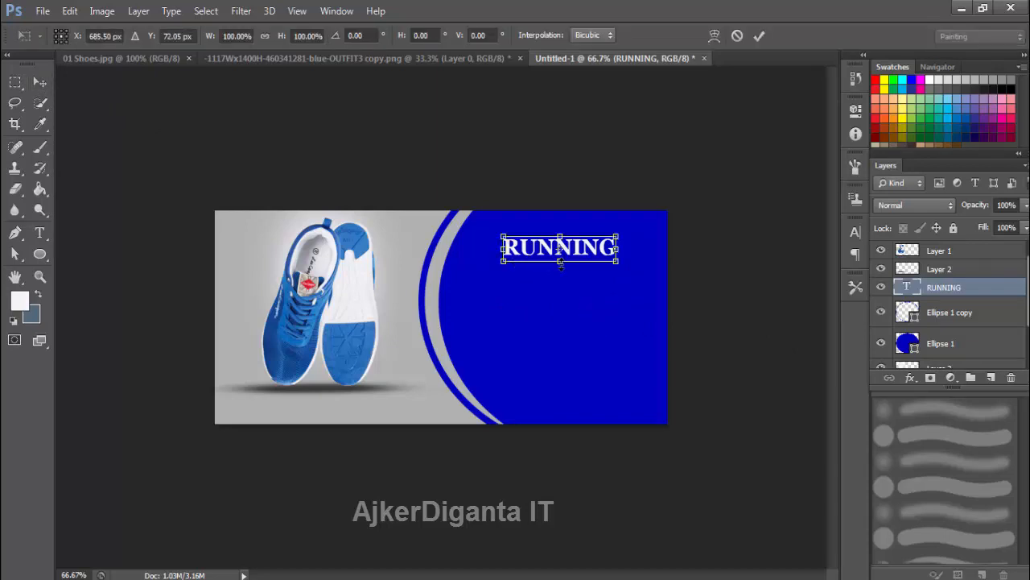
left_click_drag(560, 263, 560, 267)
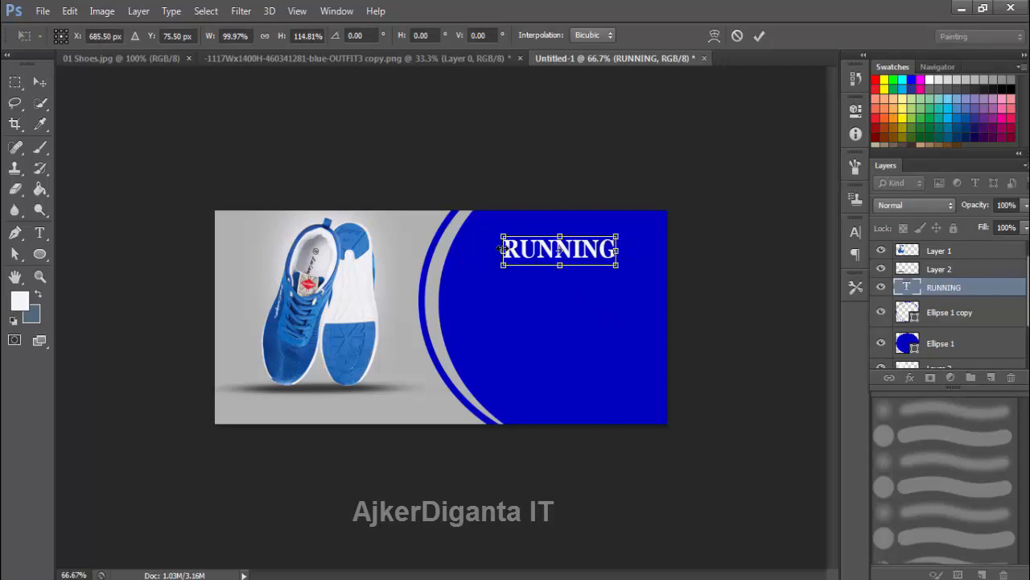
left_click_drag(495, 249, 487, 249)
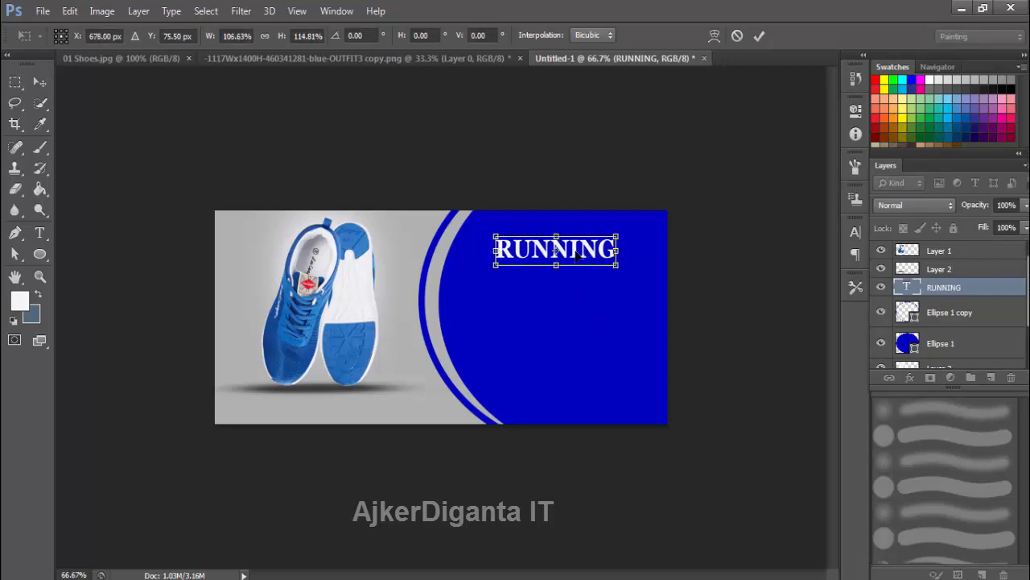
left_click_drag(575, 265, 581, 268)
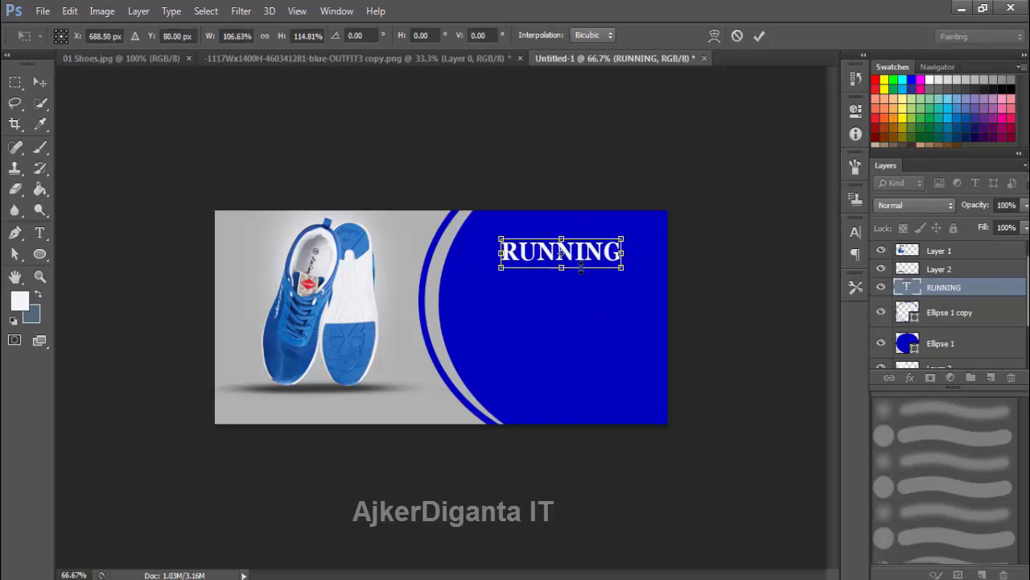
key("Return")
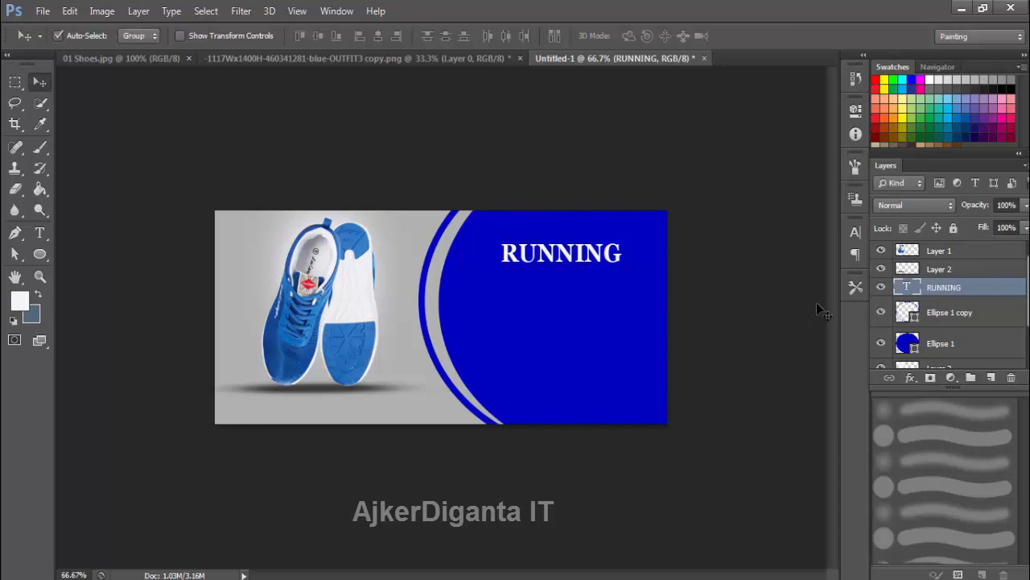
Reduce the fill of the RUNNING layer to 72%.
left_click(1025, 228)
left_click_drag(1022, 245, 1003, 256)
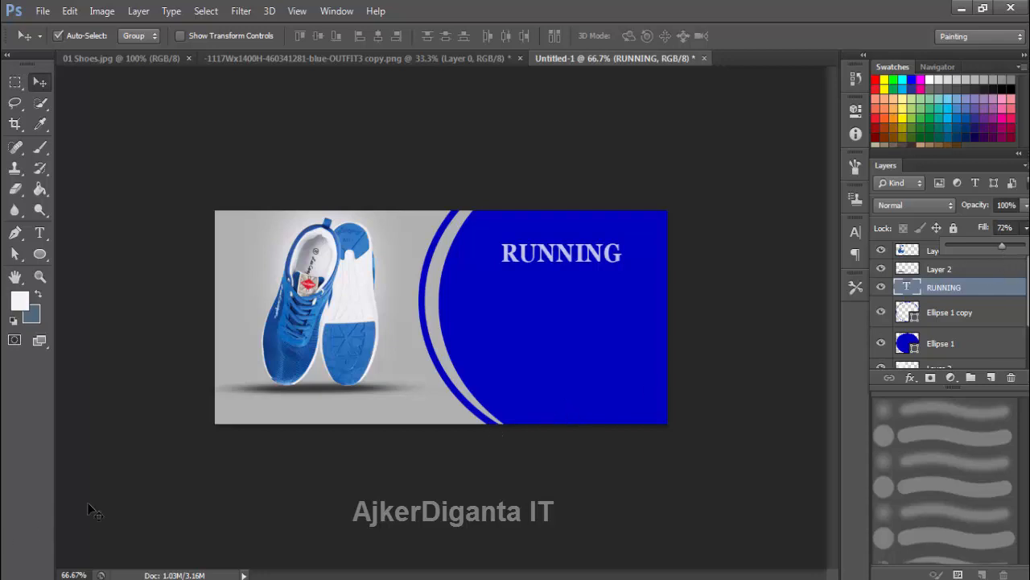
left_click(20, 301)
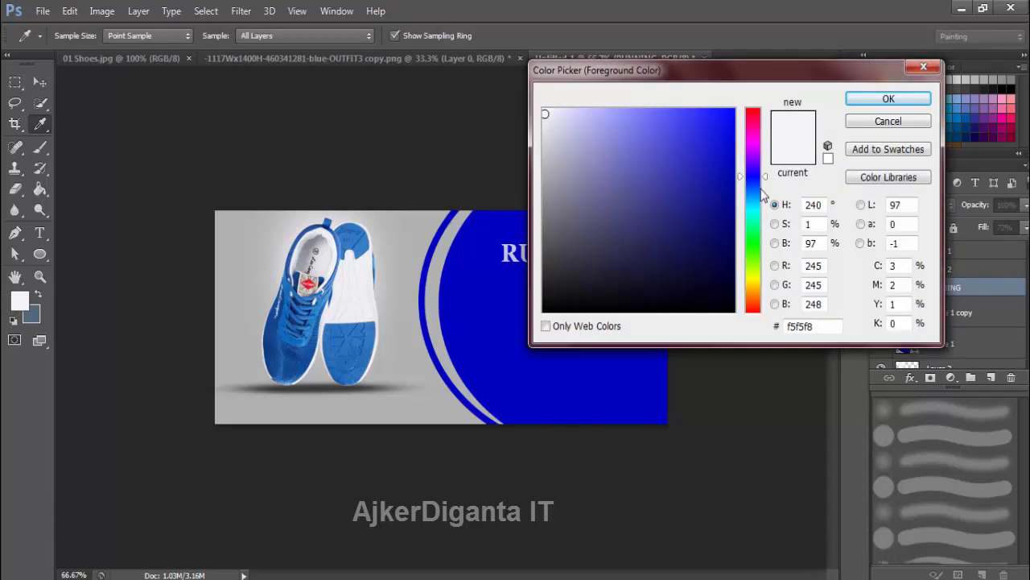
left_click(907, 124)
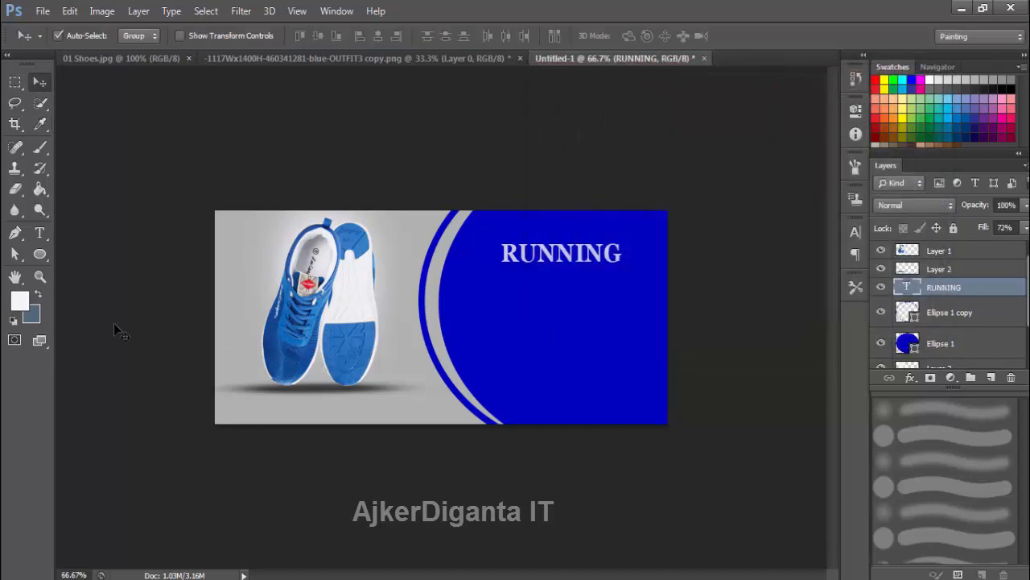
Set the color of the RUNNING text to gray b0b0b5.
left_click(40, 233)
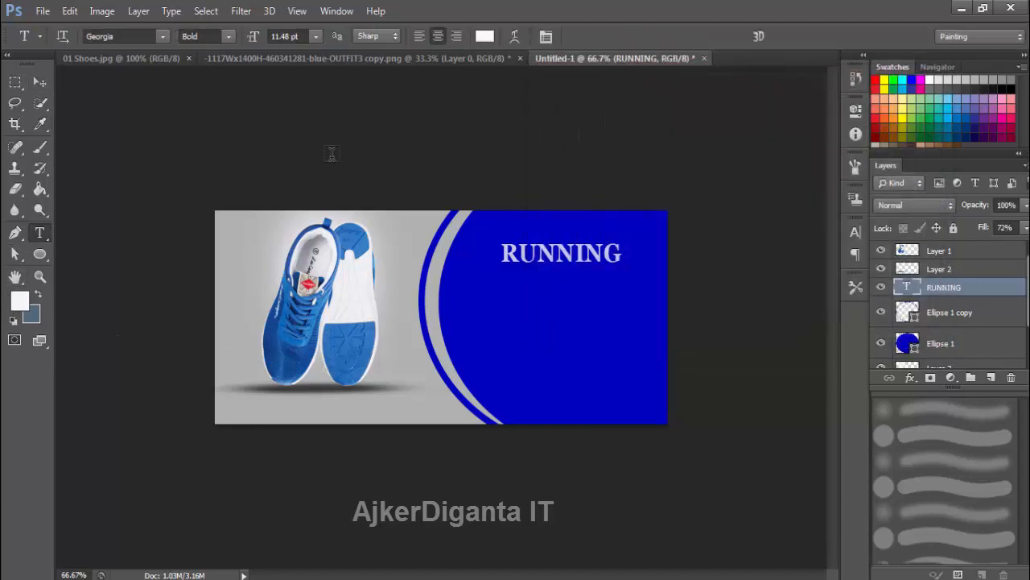
left_click(485, 35)
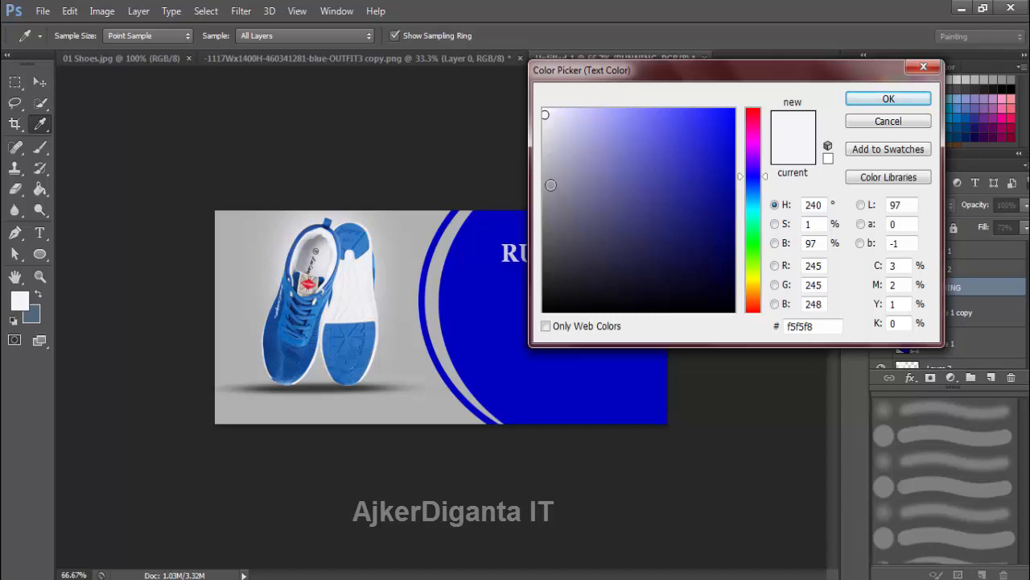
left_click(547, 168)
left_click(547, 167)
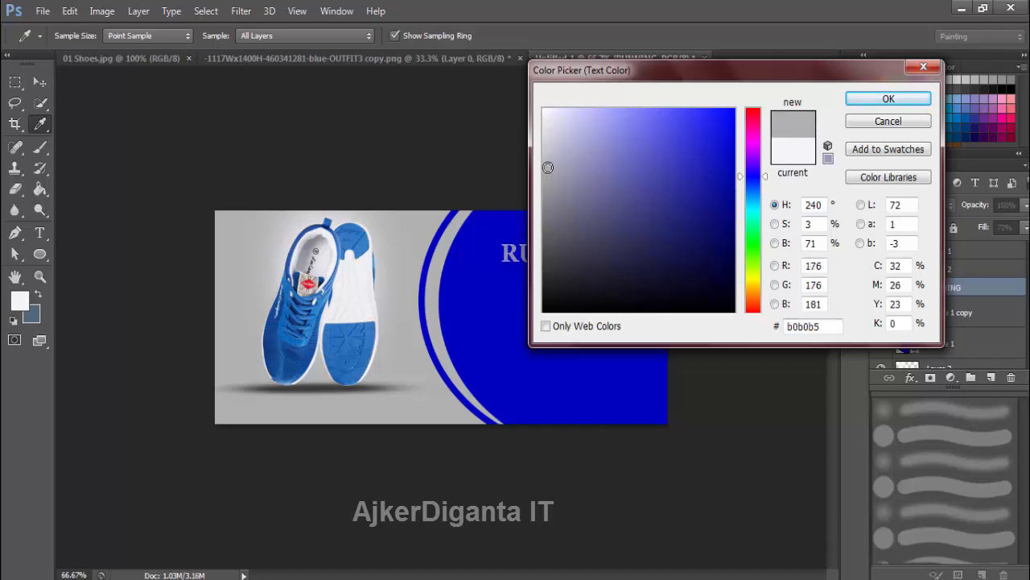
left_click(851, 97)
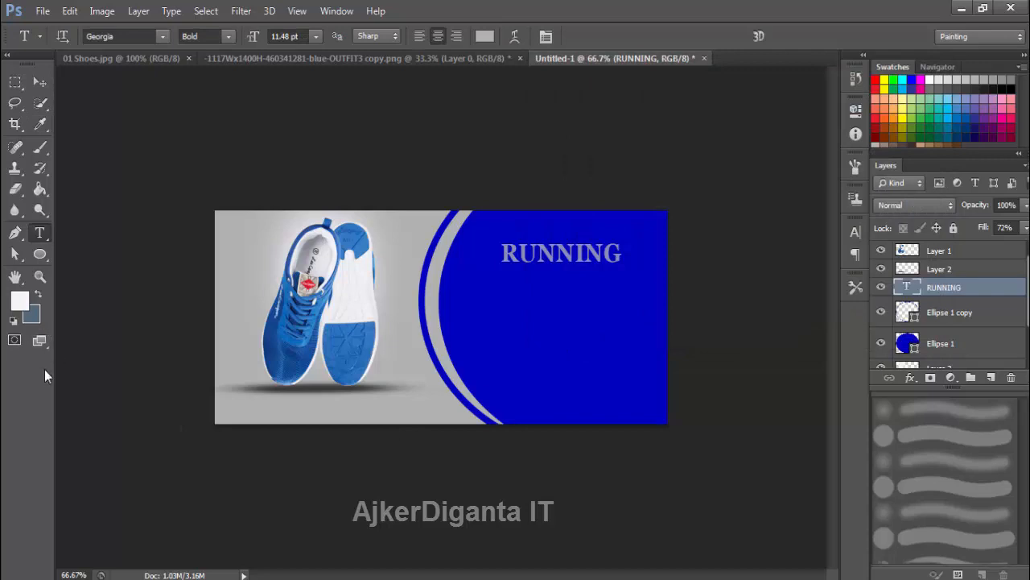
Lighten the color of the RUNNING text to light gray c5c5c9.
left_click(483, 36)
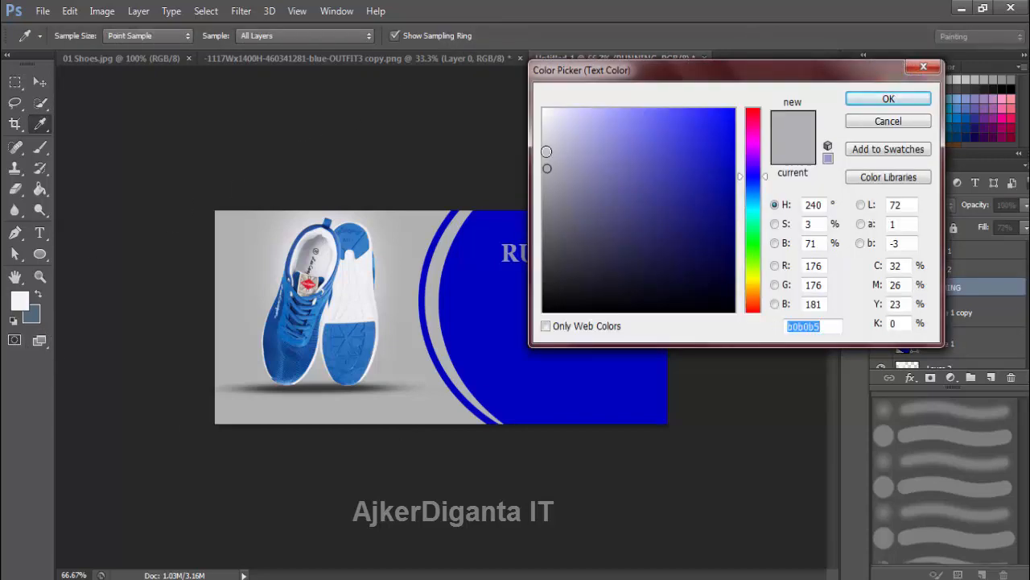
left_click(547, 151)
left_click(889, 99)
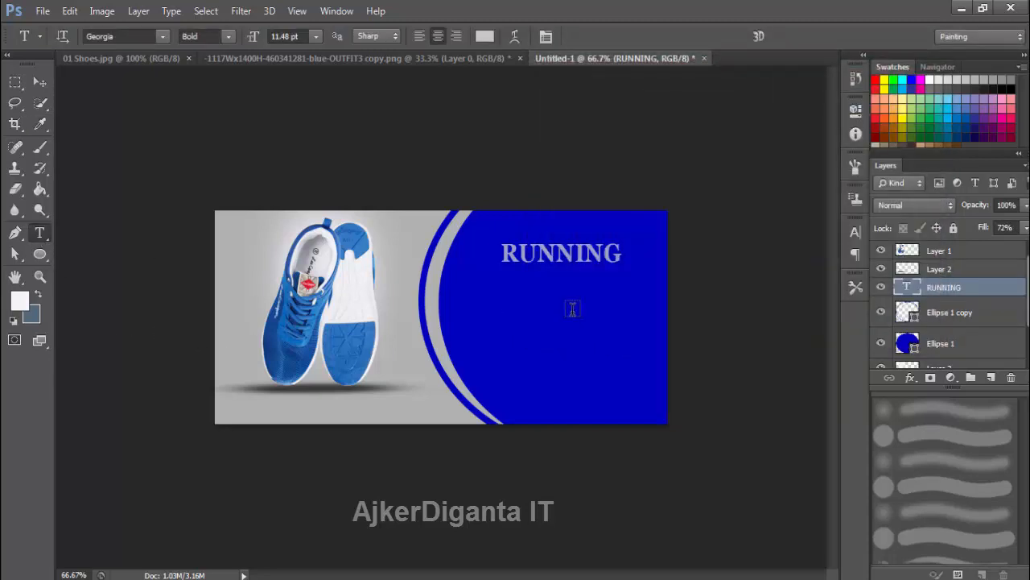
Add the separate 10 pt text SHOES on the blue area just below RUNNING.
left_click(515, 286)
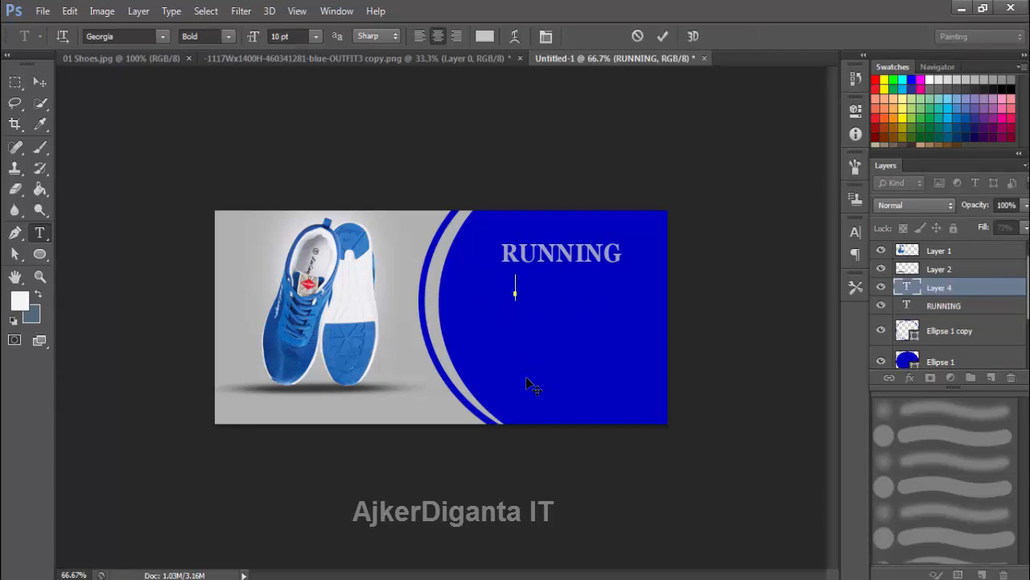
type("SH")
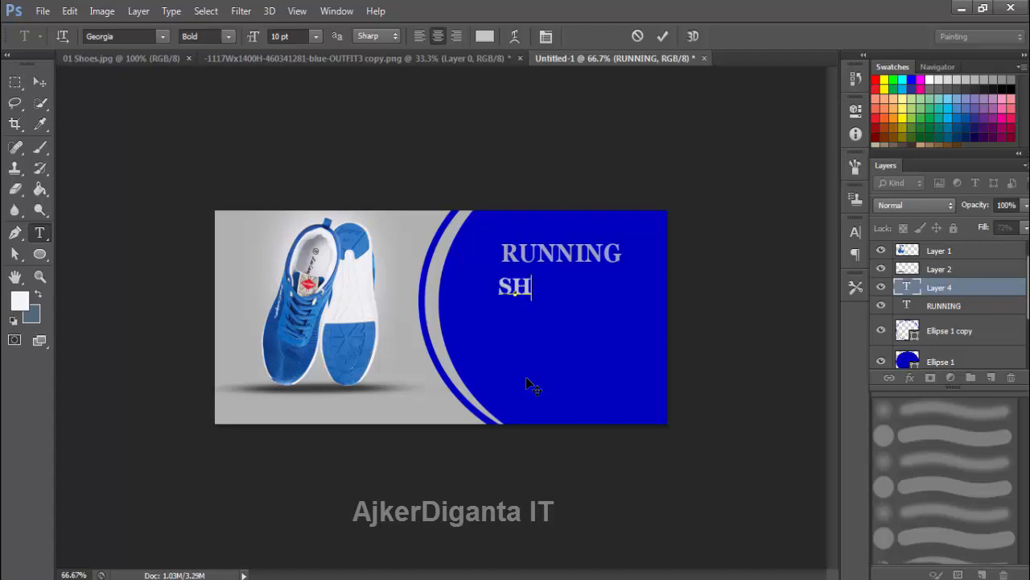
key("BackSpace")
type("HOES")
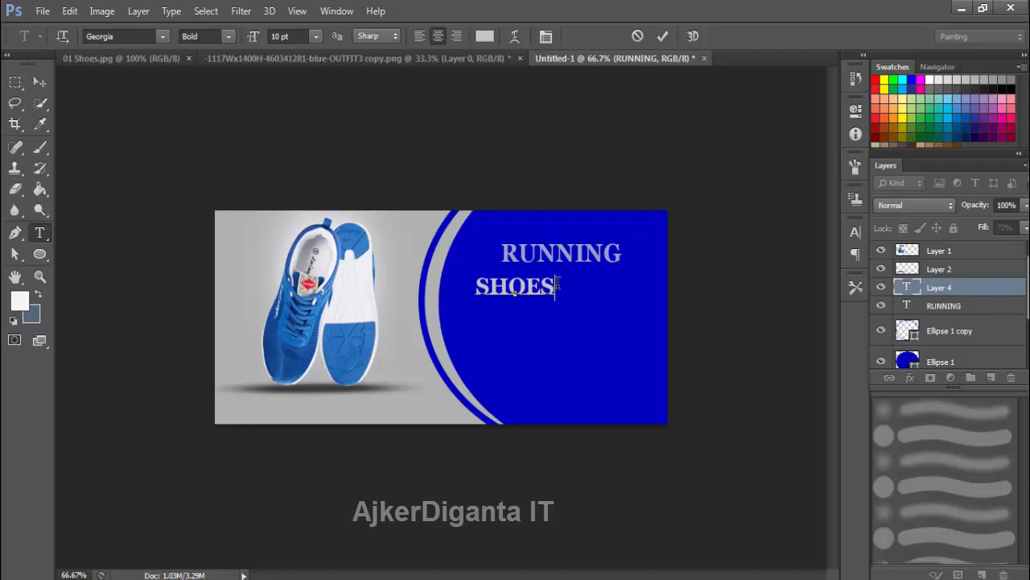
Select the whole word SHOES and set its font to Copperplate Gothic Bold.
left_click_drag(557, 284, 440, 304)
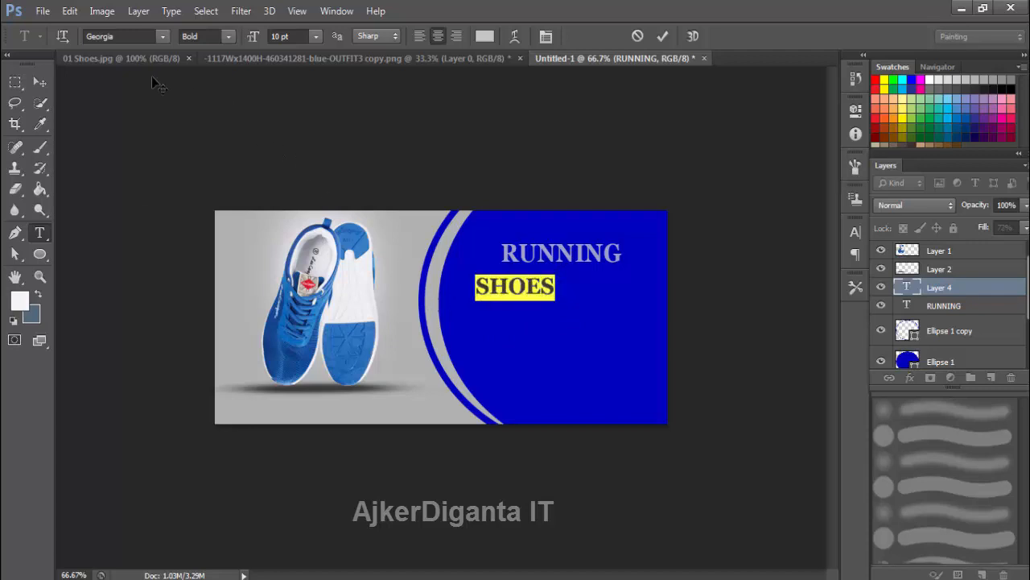
left_click(162, 36)
scroll(221, 175, "up", 10)
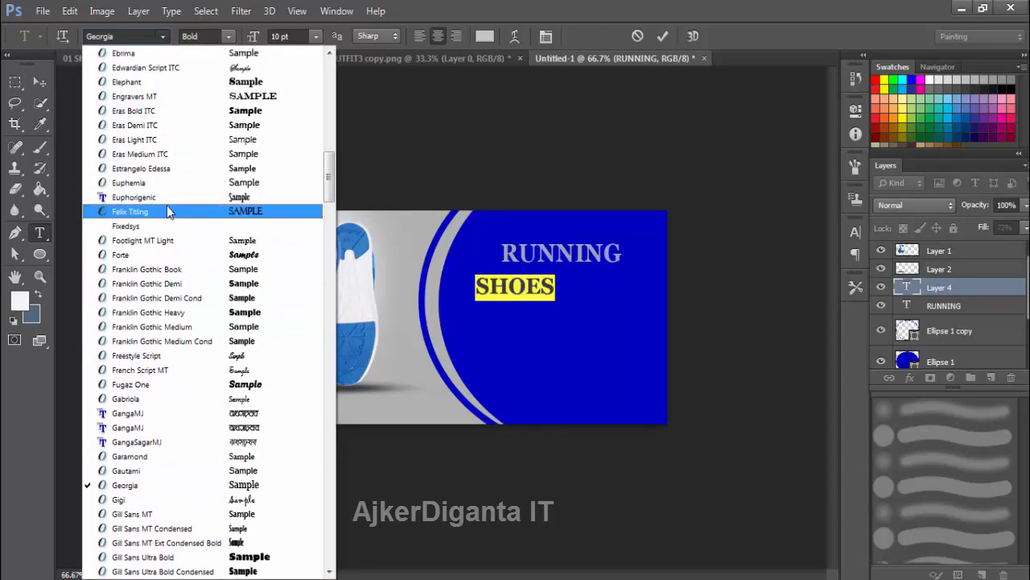
scroll(167, 206, "up", 4)
scroll(158, 133, "up", 1)
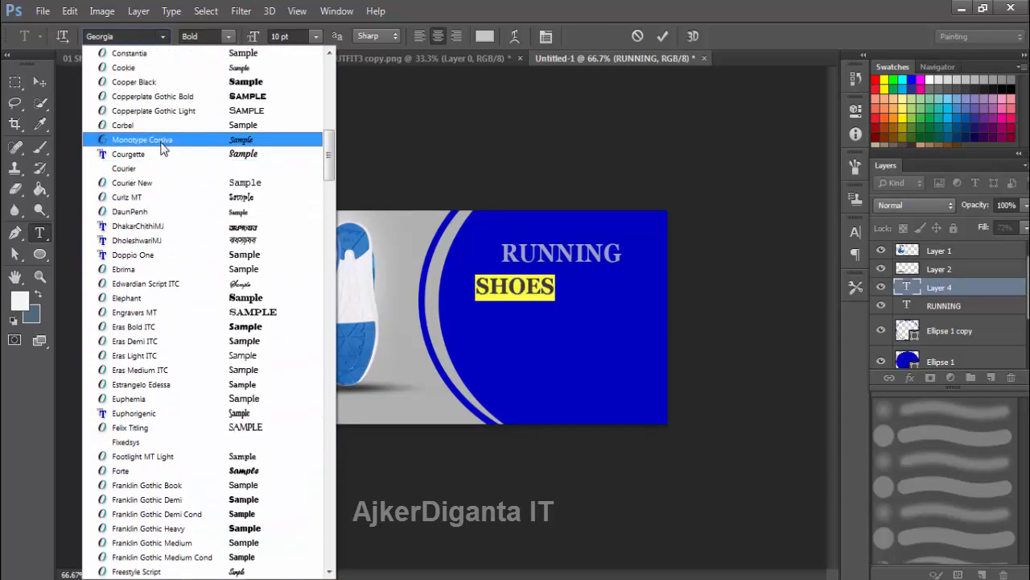
left_click(169, 96)
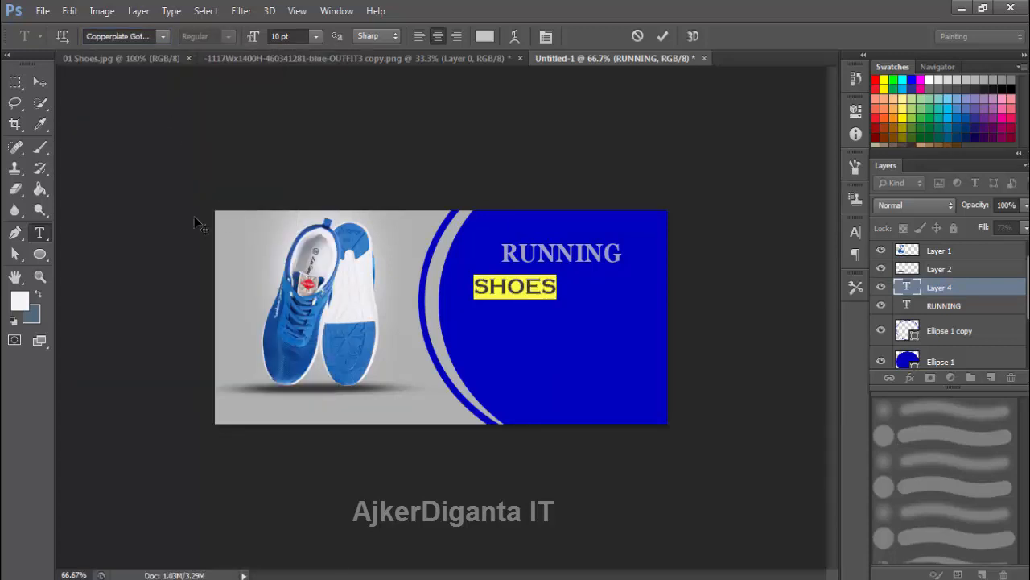
left_click(40, 82)
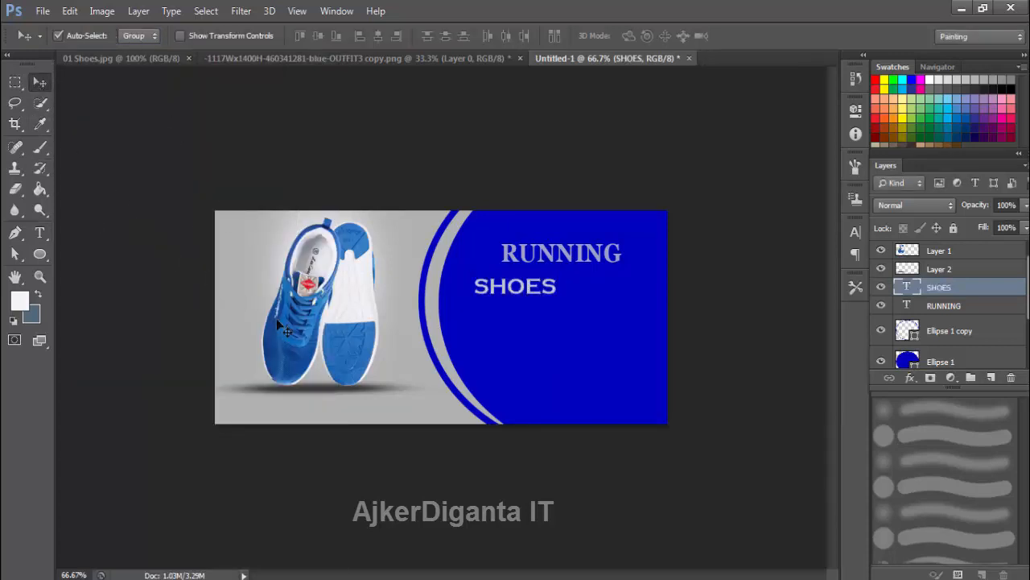
Enlarge the SHOES text to about 123% width and 131% height, centered directly beneath RUNNING.
key("ctrl+t")
left_click_drag(533, 286, 588, 288)
key("Down")
key("Down")
key("Down")
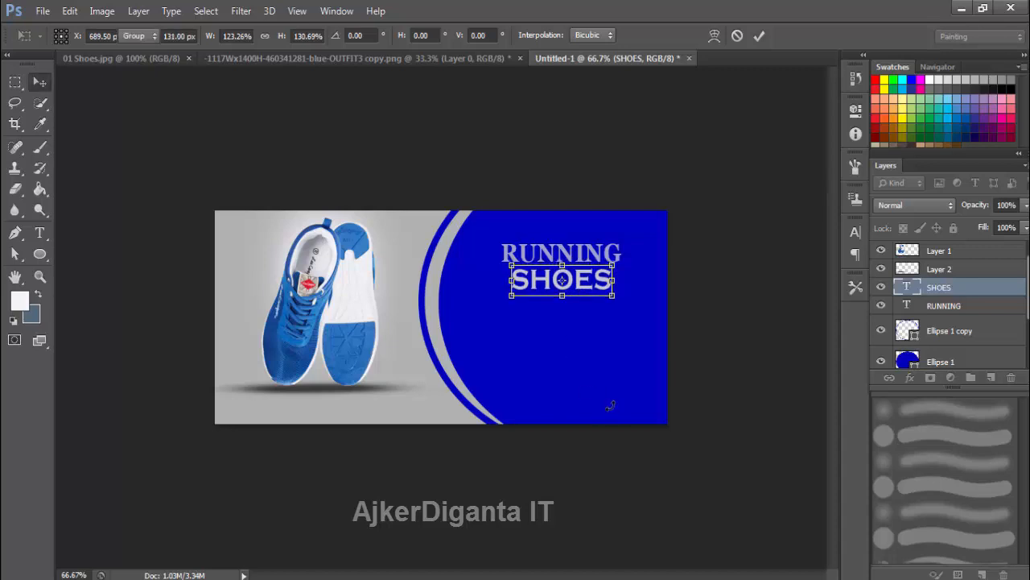
key("Return")
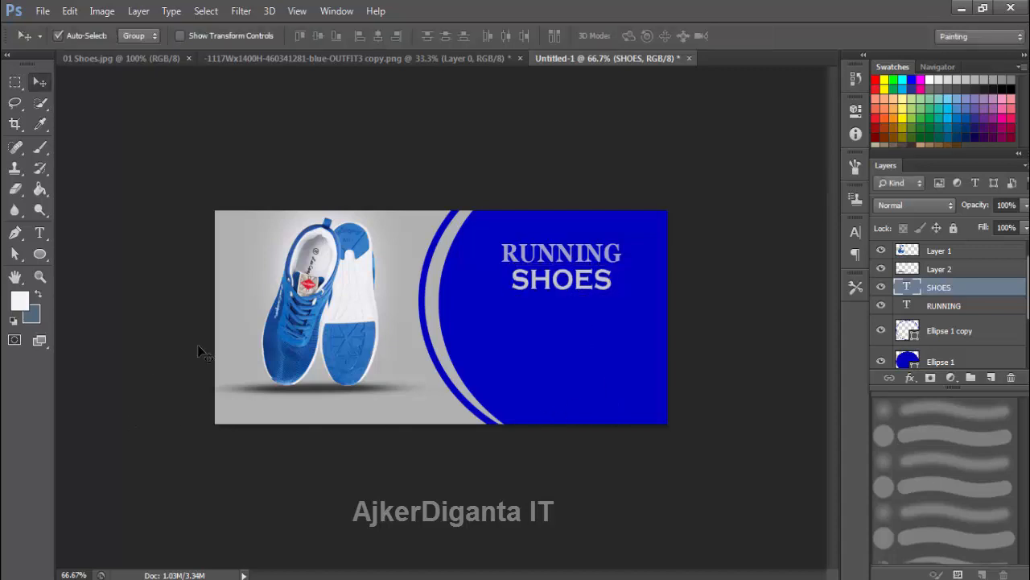
Select all of the SHOES text and change its color to white.
left_click(46, 231)
left_click(607, 281)
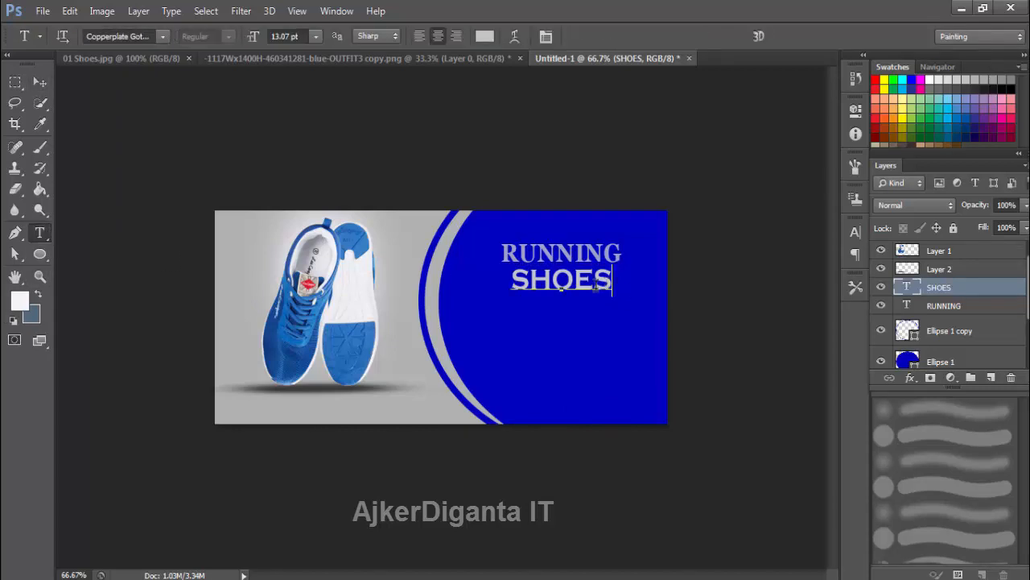
key("ctrl+a")
left_click(486, 37)
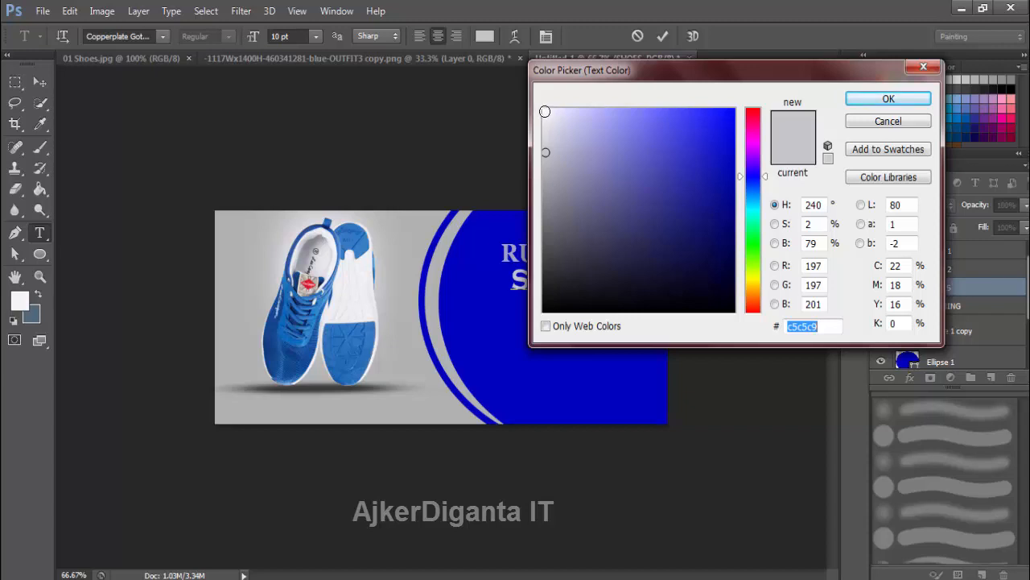
type("ffffff")
left_click(853, 99)
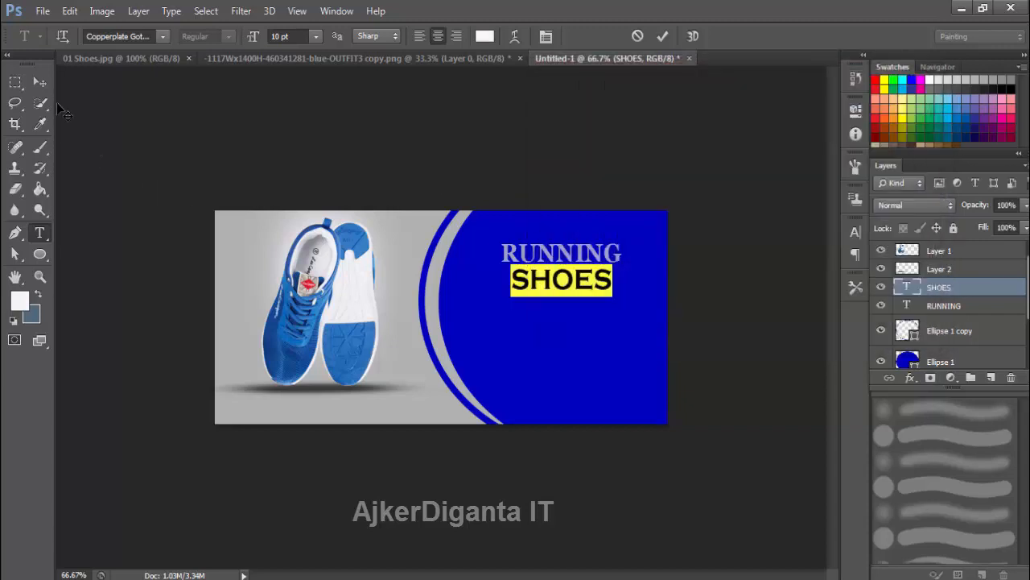
left_click(37, 81)
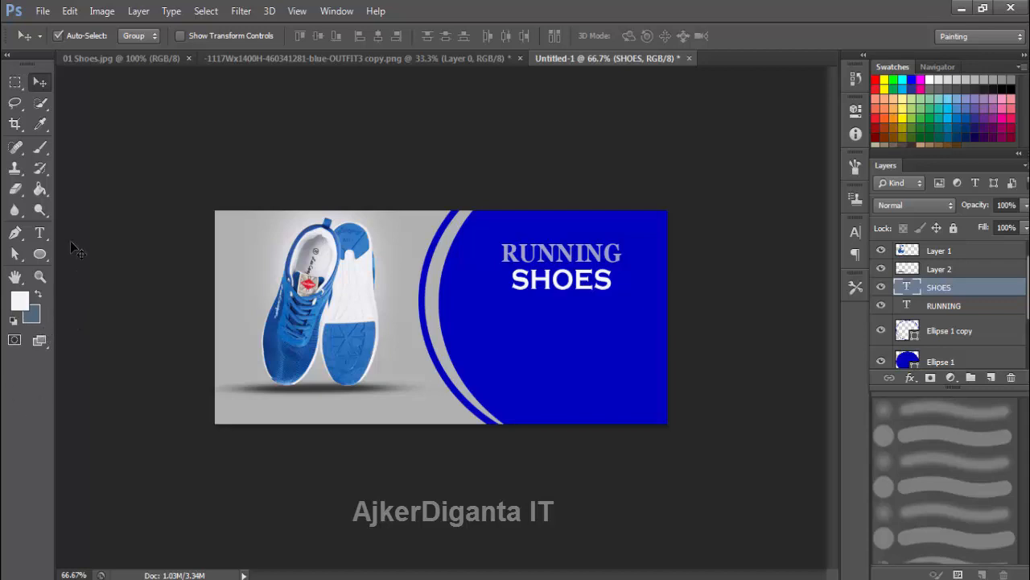
Start a new text object near the blue area's left edge below SHOES, enter ALL and erase it again.
left_click(43, 230)
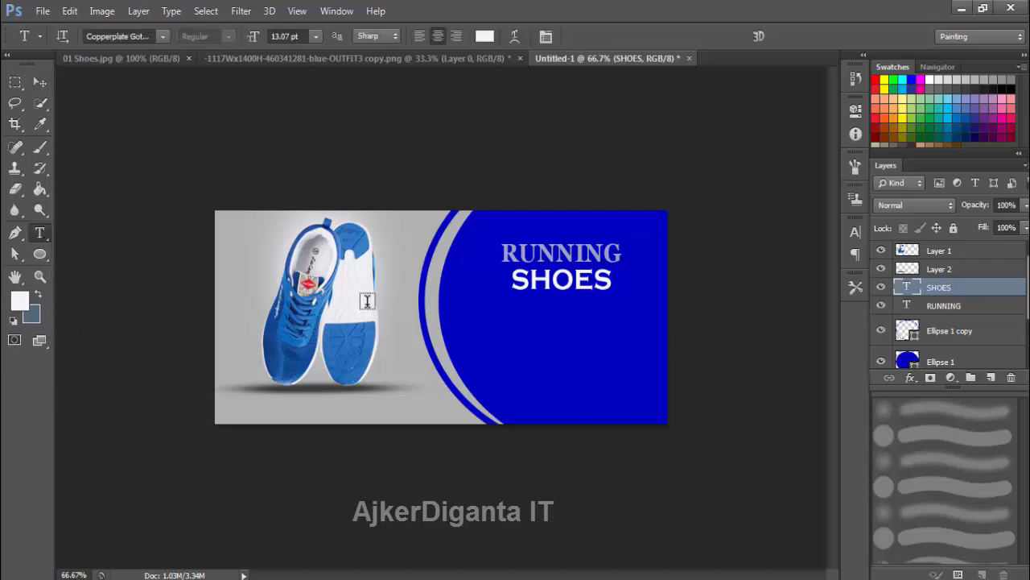
left_click(451, 322)
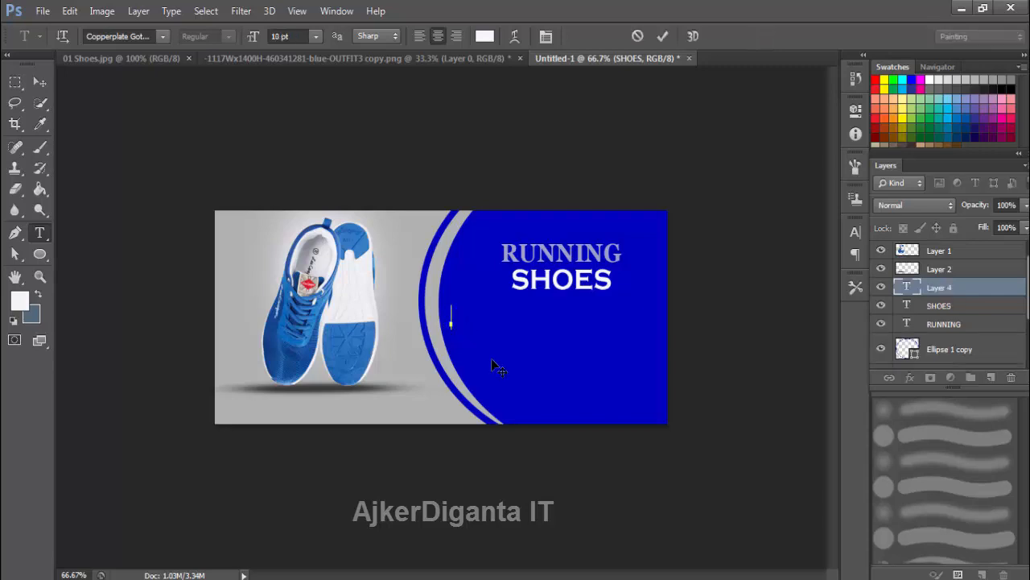
type("A")
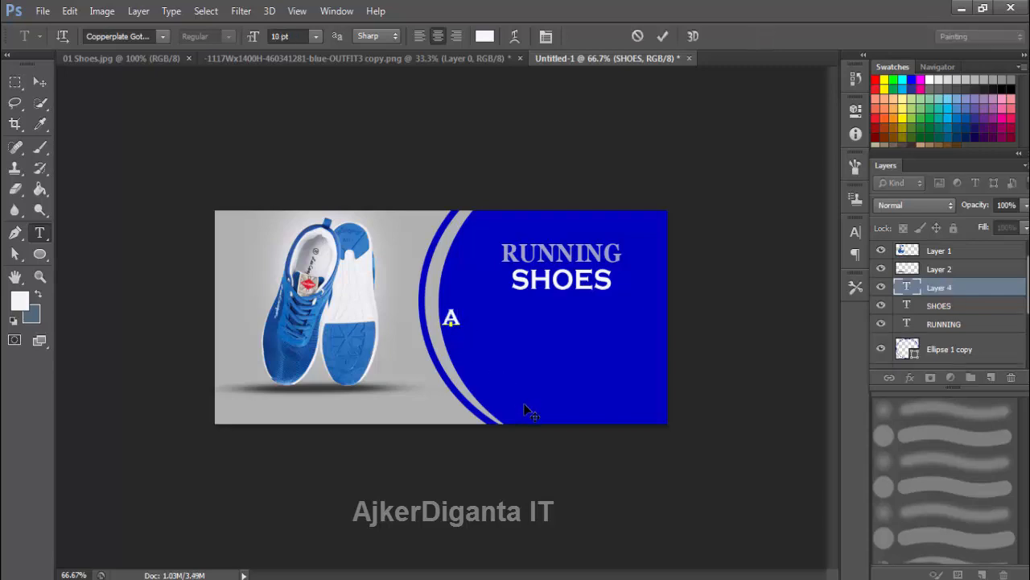
type("LL")
key("BackSpace")
key("BackSpace")
key("BackSpace")
Set the font of the new text object to Freestyle Script.
left_click(161, 38)
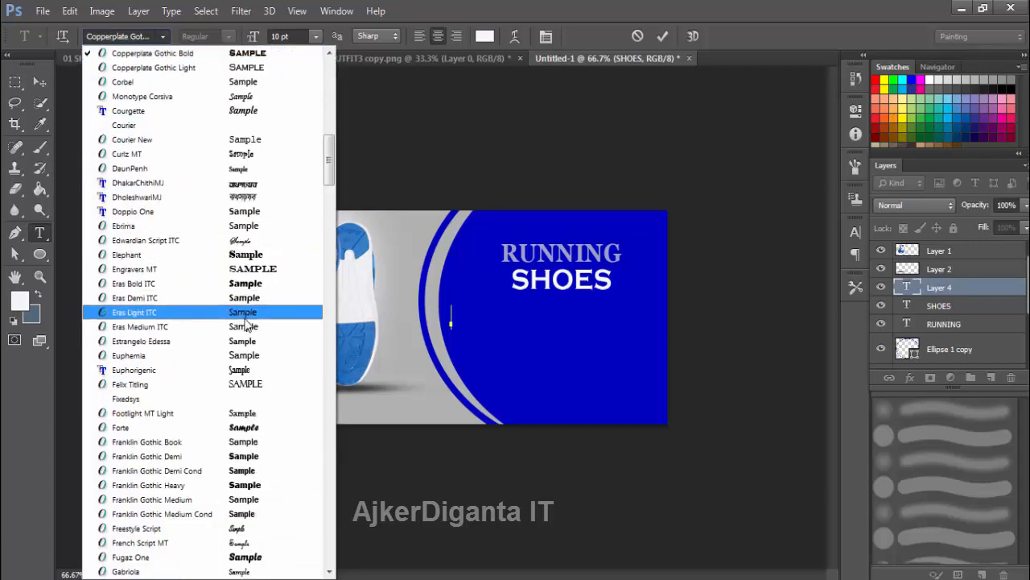
scroll(242, 339, "down", 2)
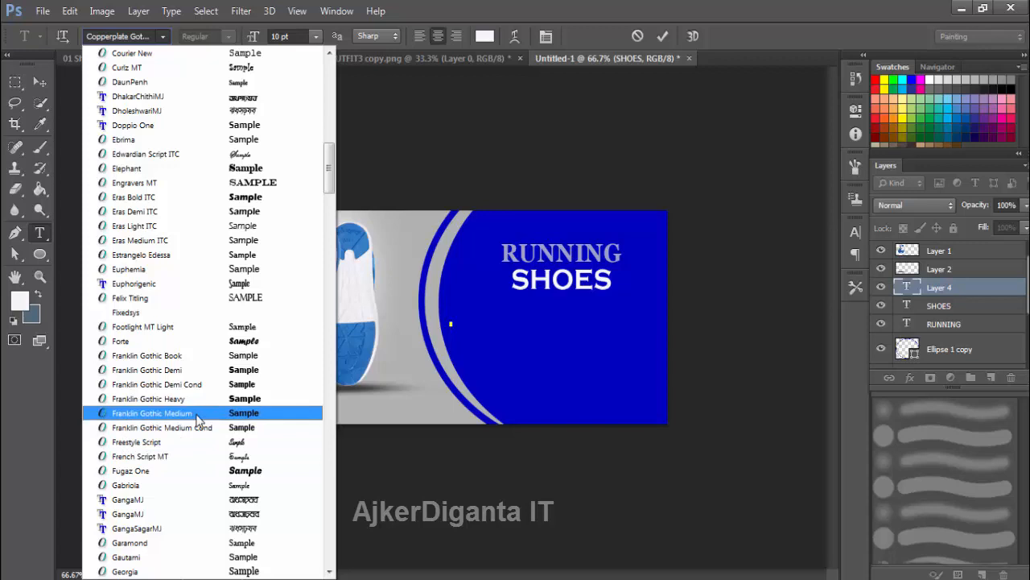
scroll(190, 451, "down", 1)
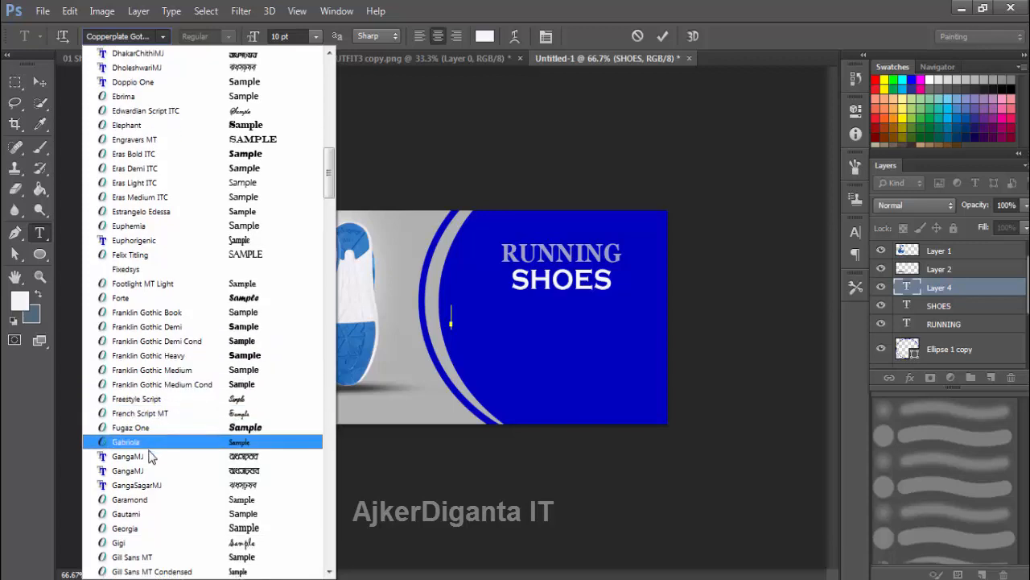
left_click(149, 398)
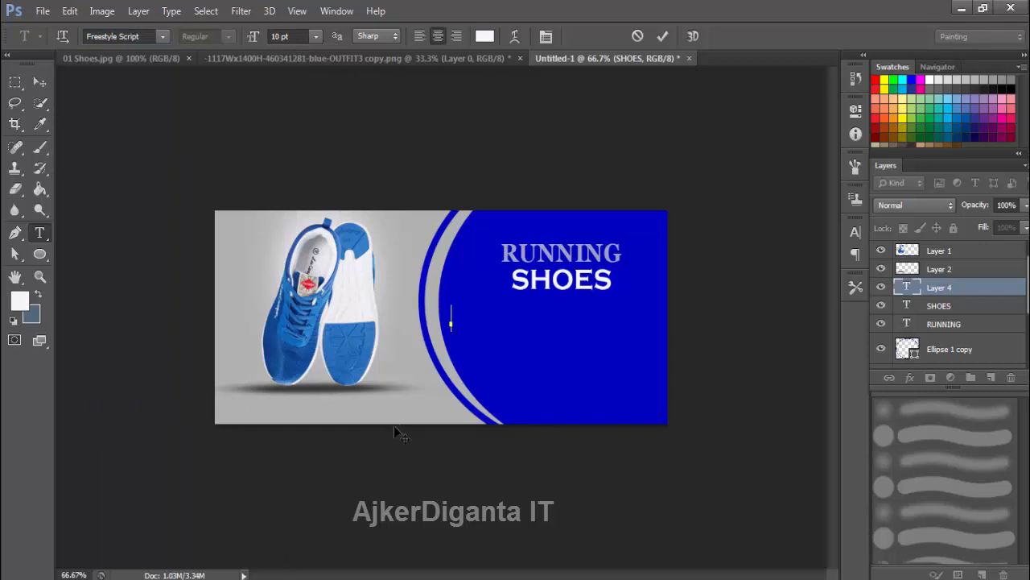
Enter the tagline All From Brand Names You Lovel in the new text object and commit it.
type("All Frome")
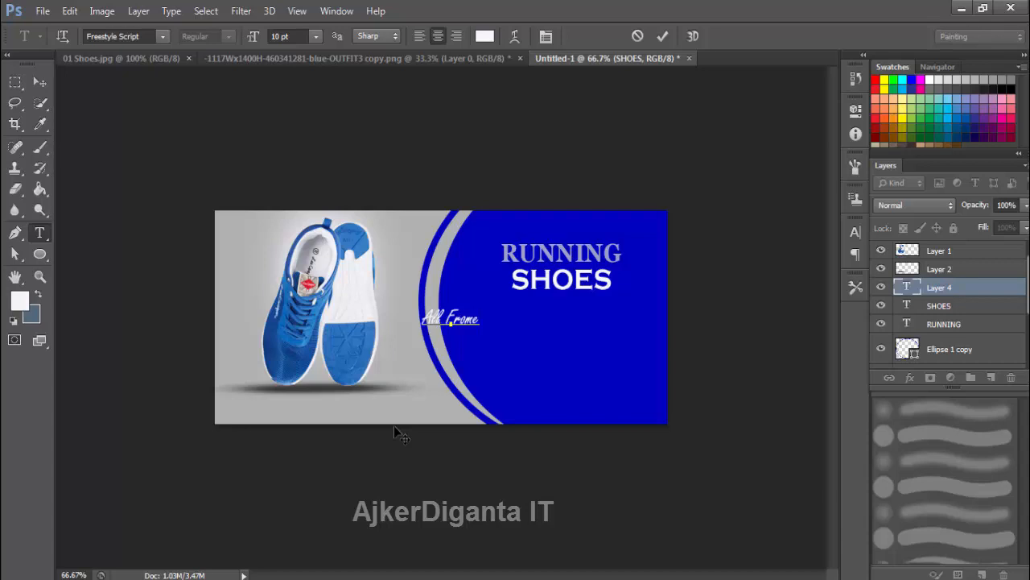
key("BackSpace")
type("Bran")
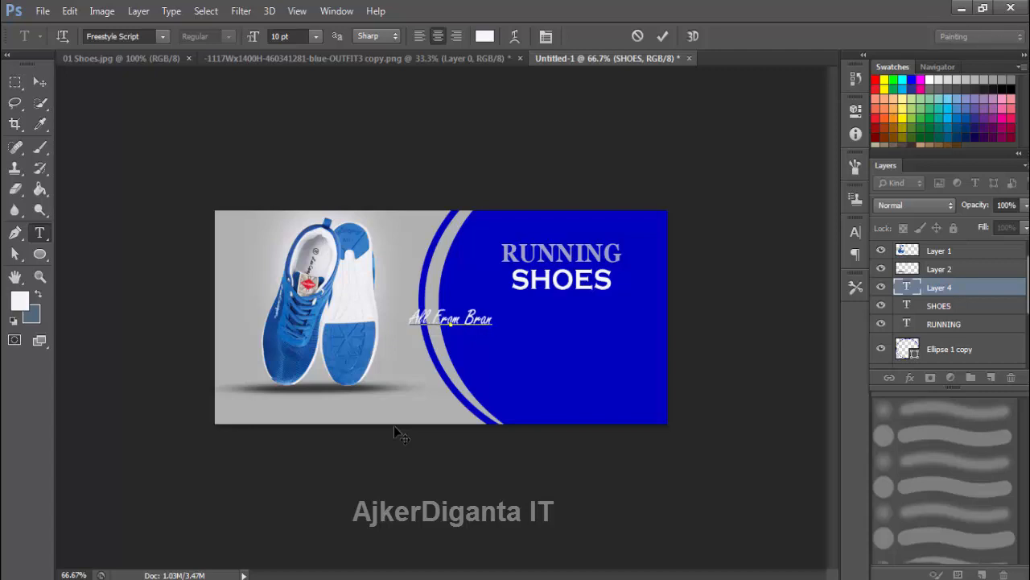
type("d")
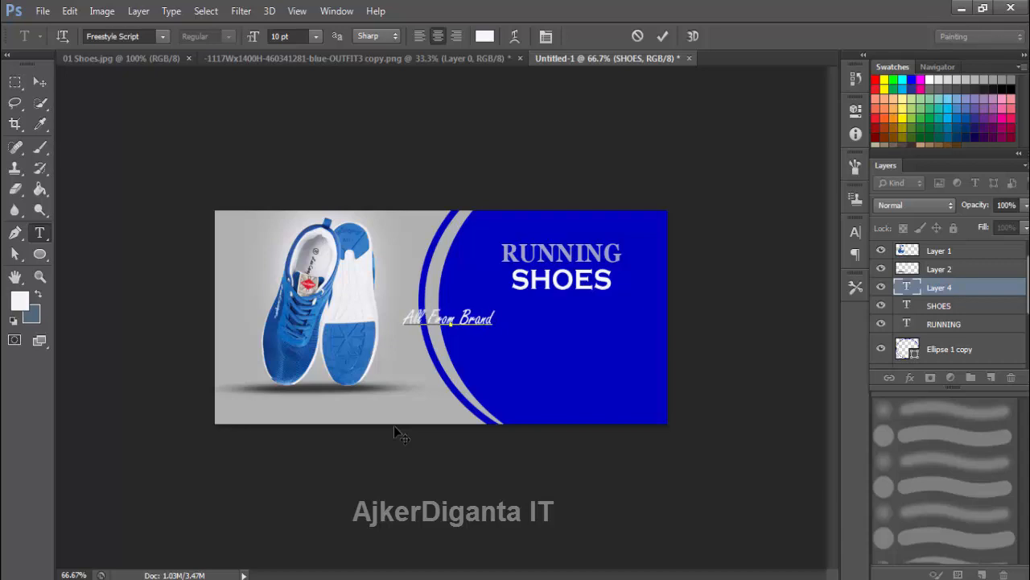
type(" names")
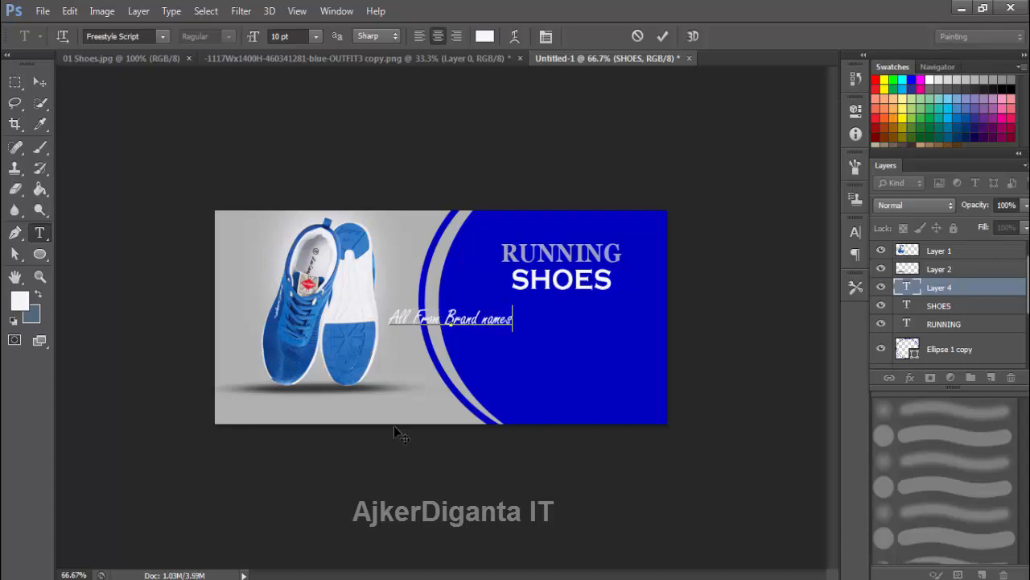
key("BackSpace")
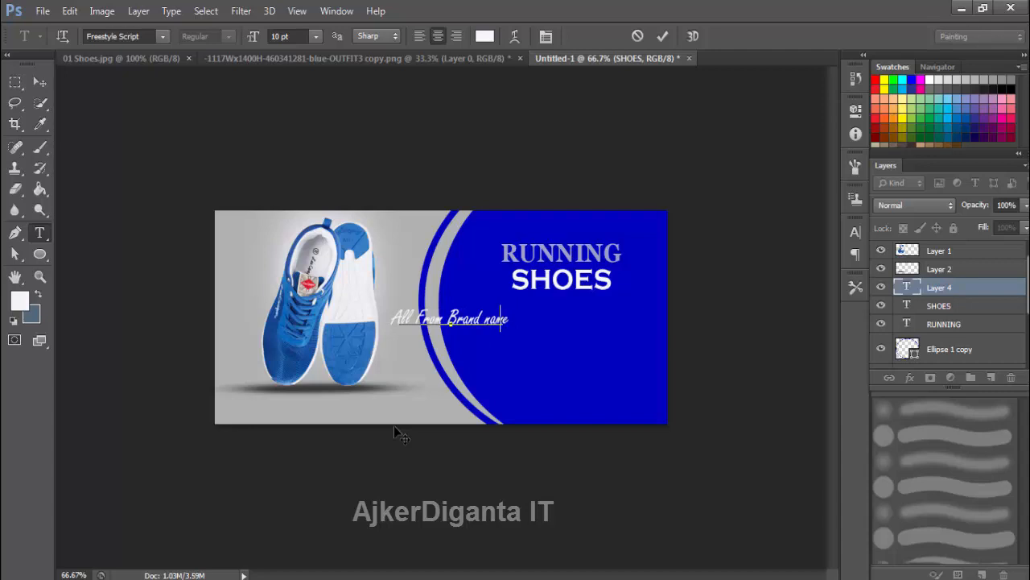
key("BackSpace")
key("BackSpace")
key("BackSpace")
key("BackSpace")
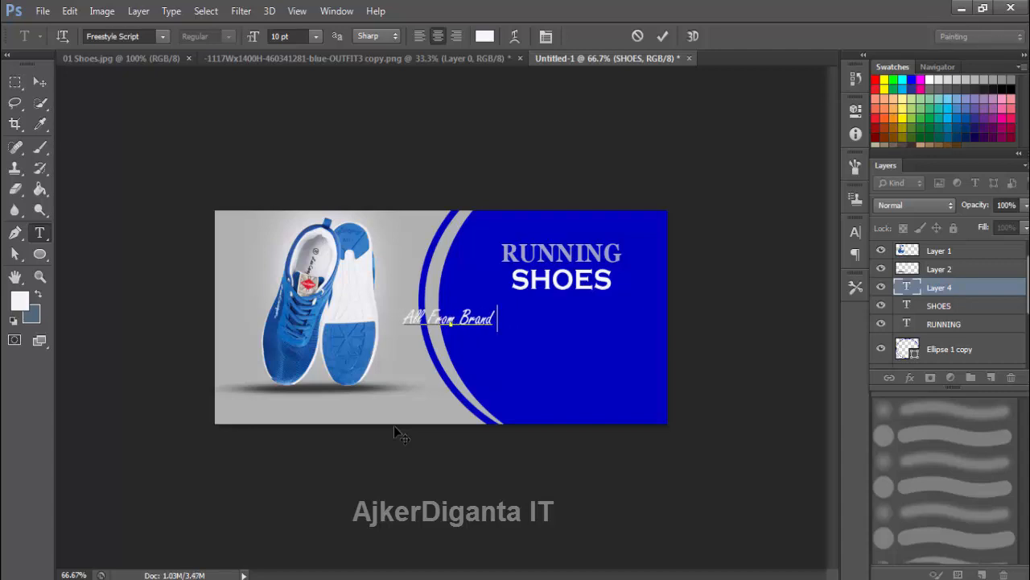
type("N")
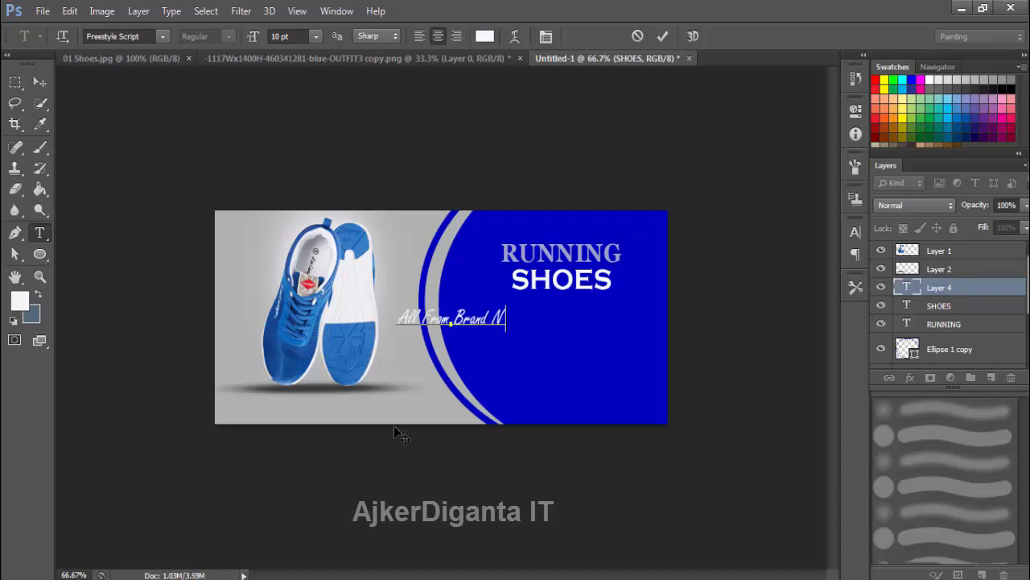
type("ames")
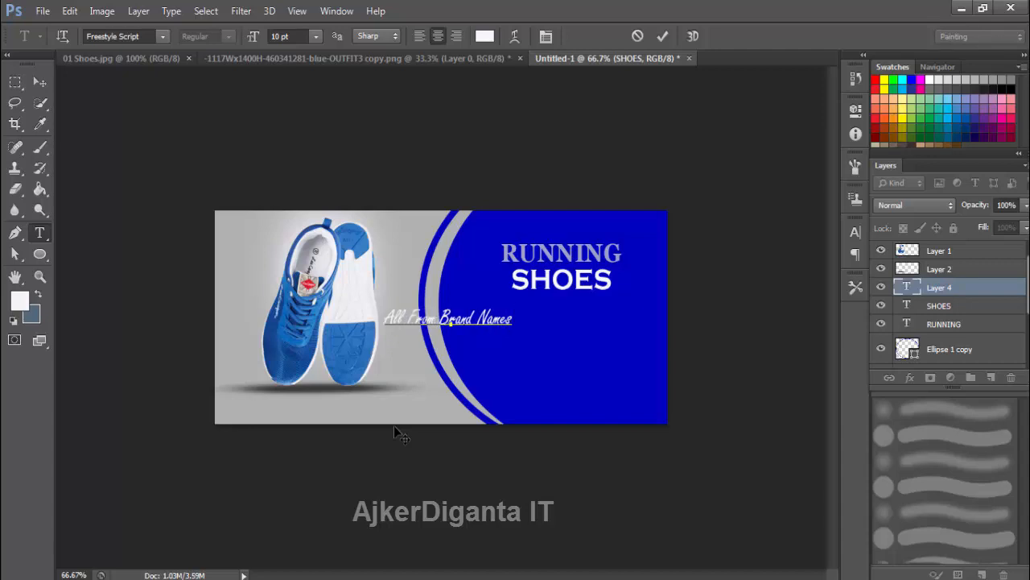
type(" You")
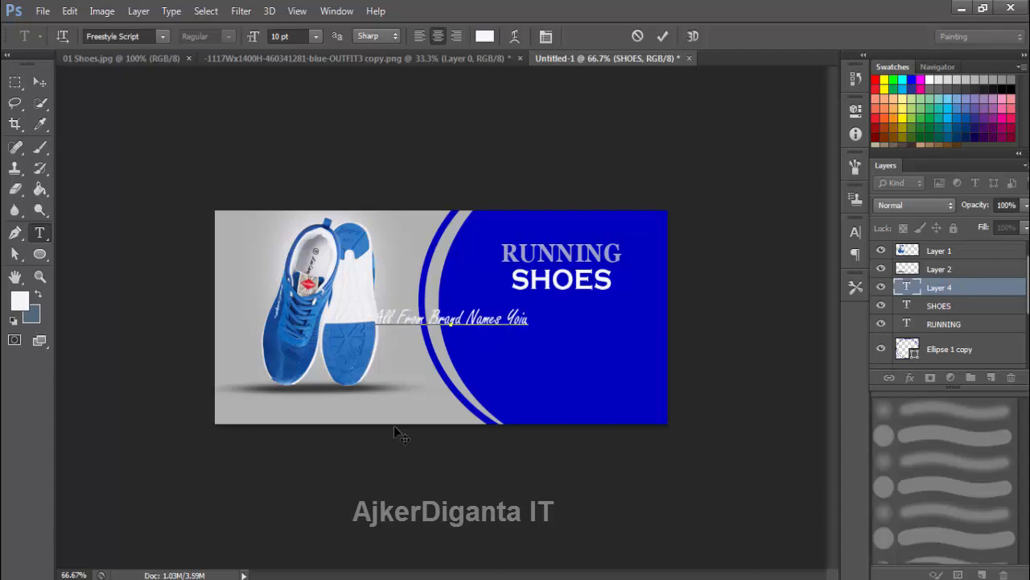
key("BackSpace")
key("BackSpace")
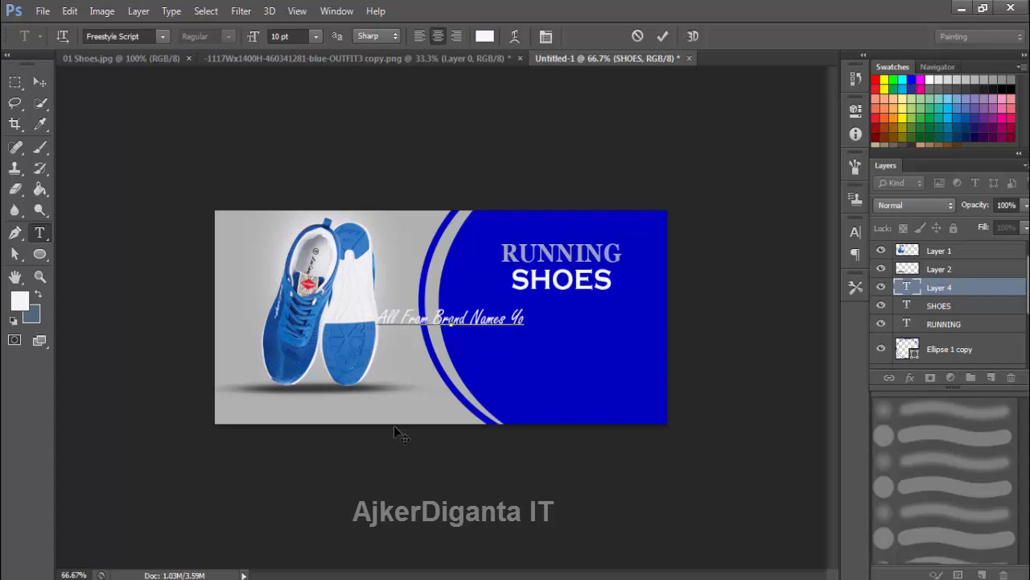
type("u")
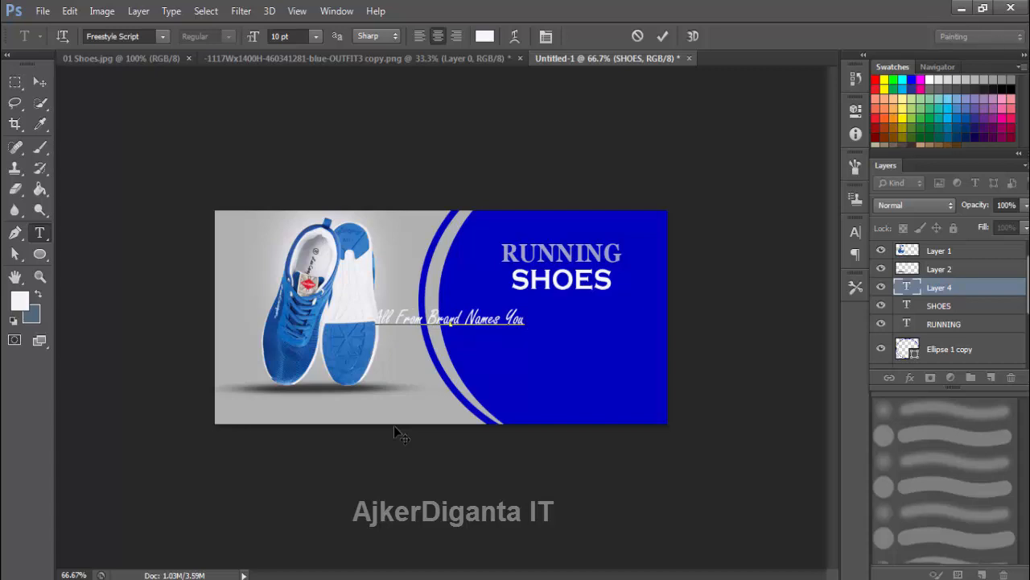
type(" Love")
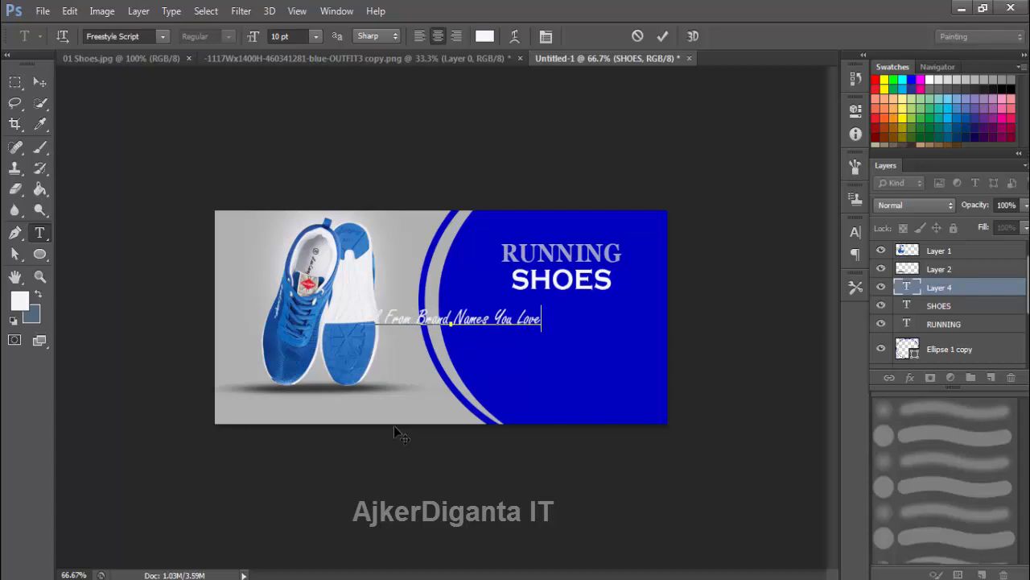
type("l")
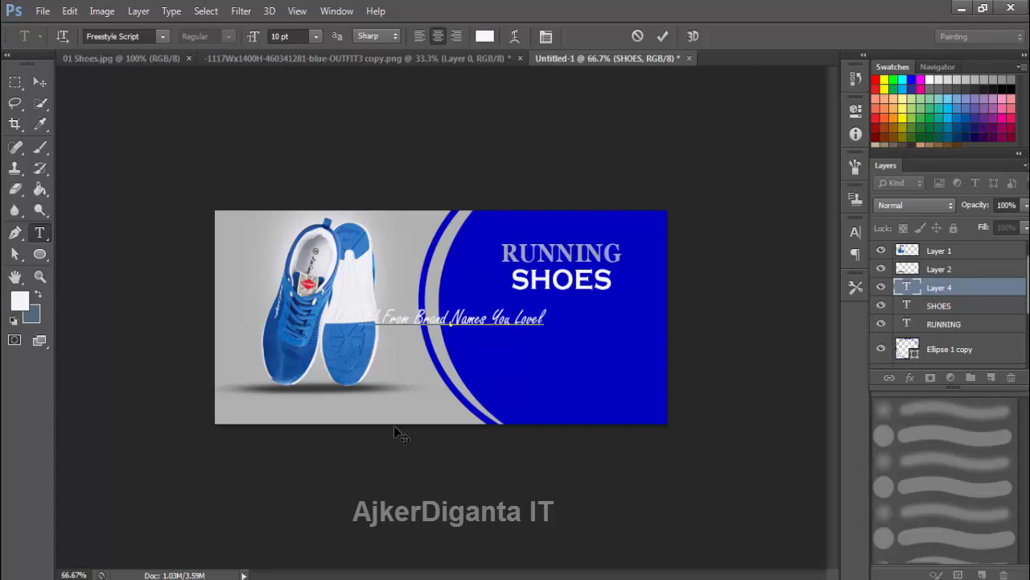
left_click(38, 82)
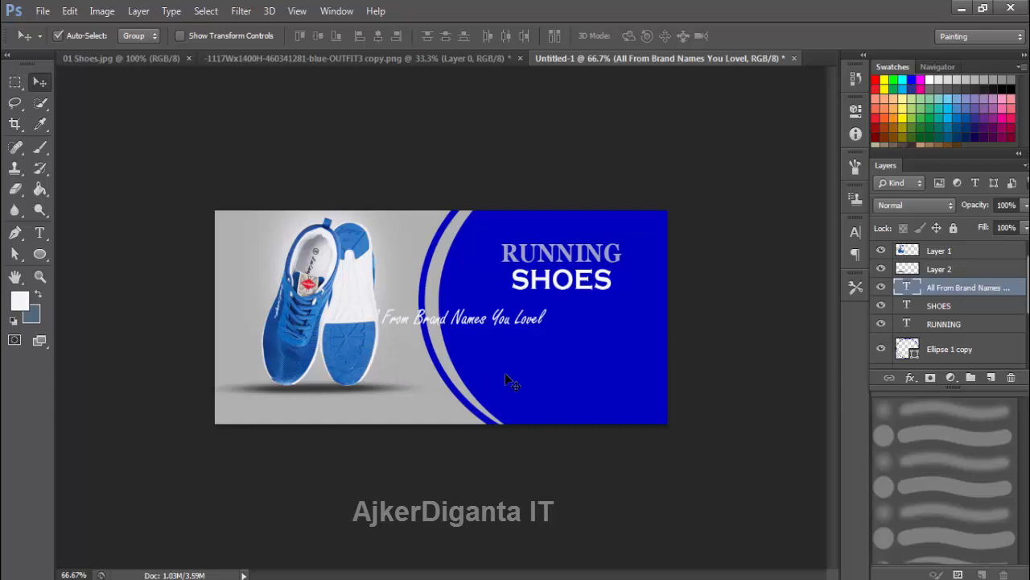
Move the tagline into the blue area directly beneath SHOES, centered at about X 666.5 px, Y 176 px, and apply the transformation.
key("ctrl+t")
left_click_drag(524, 319, 622, 294)
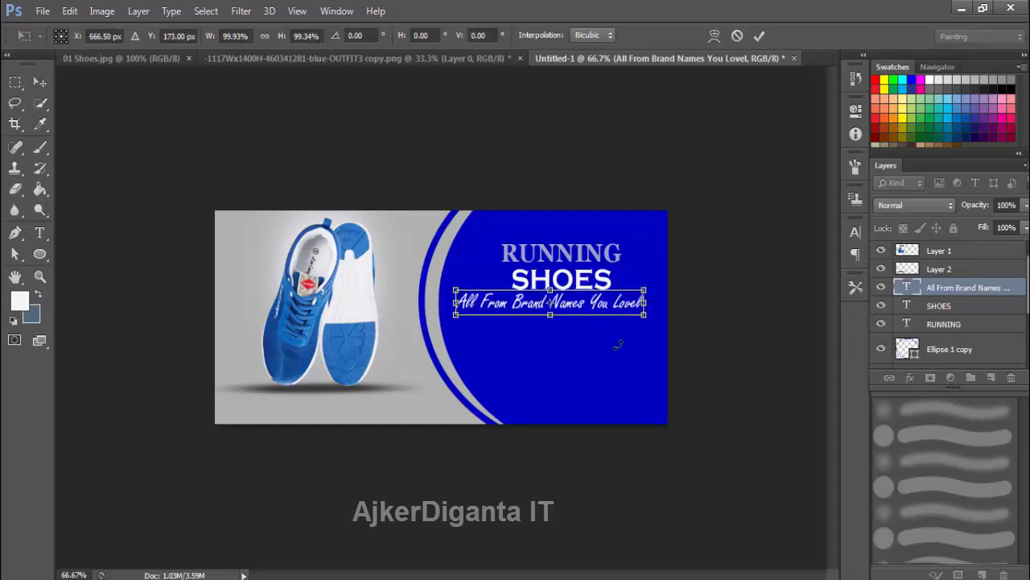
key("Down")
key("Down")
key("Down")
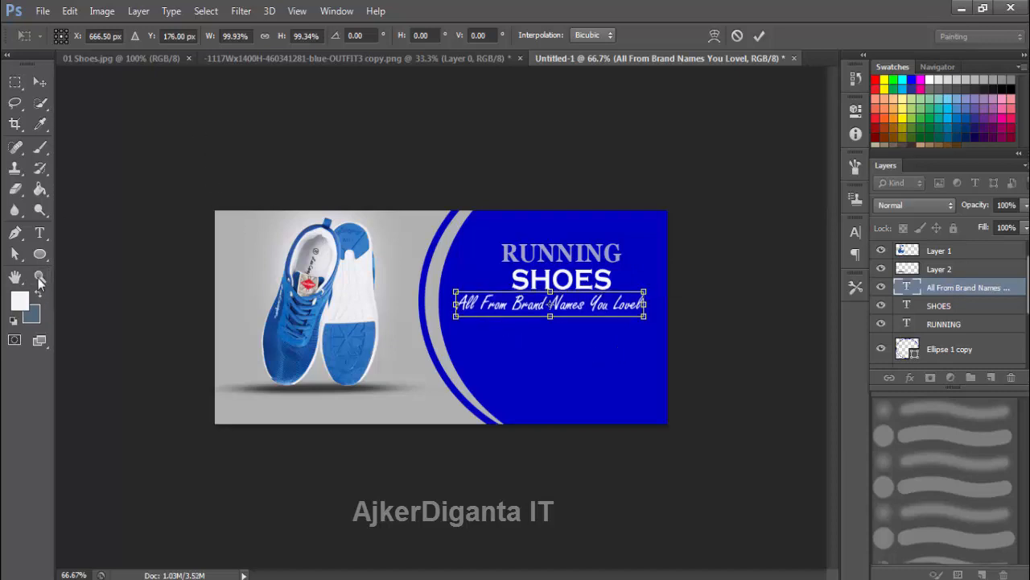
left_click(40, 234)
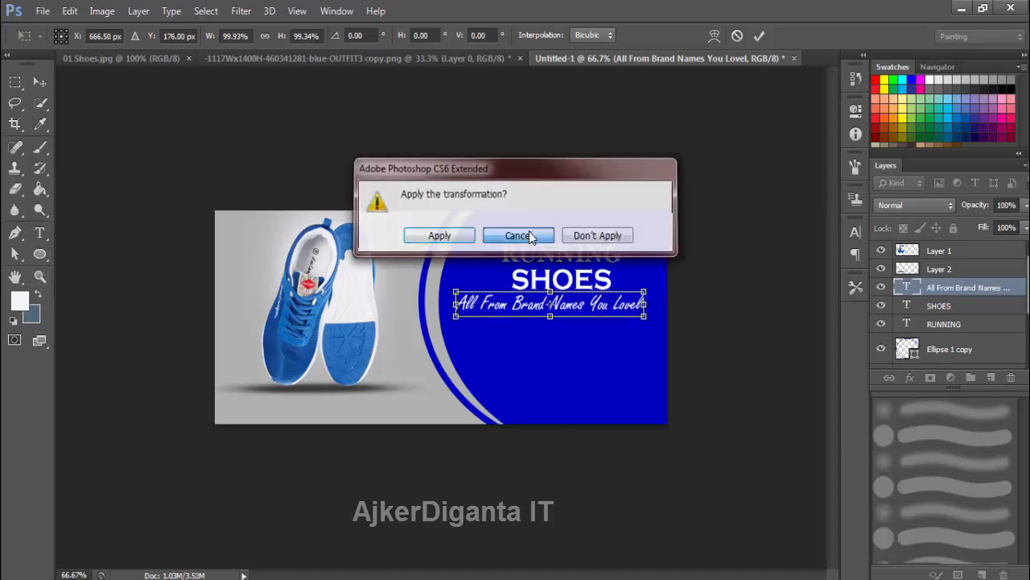
left_click(439, 235)
left_click(43, 231)
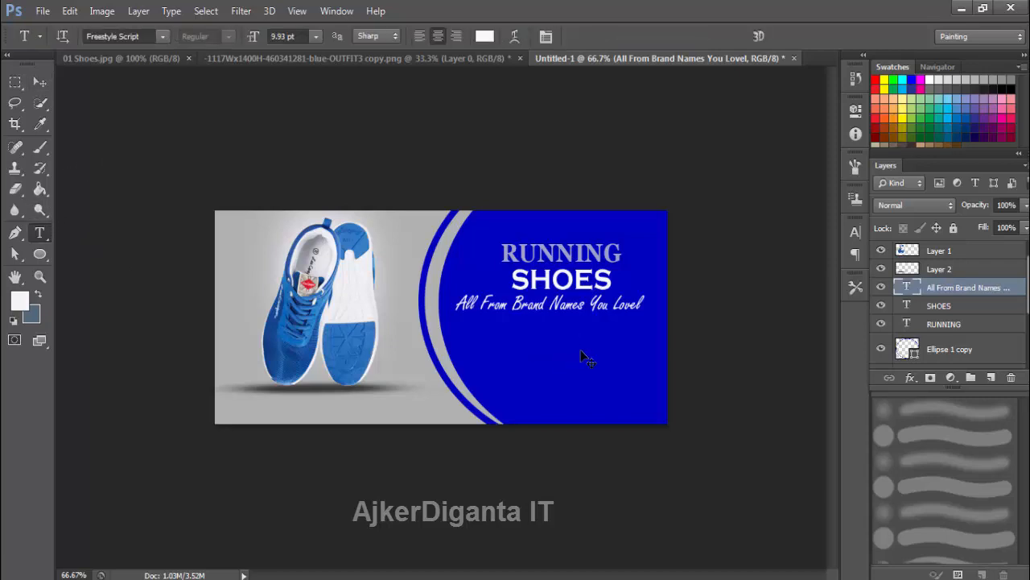
Enlarge the tagline slightly toward the banner's right edge, to a text size of about 10.14 pt.
key("ctrl+t")
left_click_drag(644, 315, 656, 318)
key("Return")
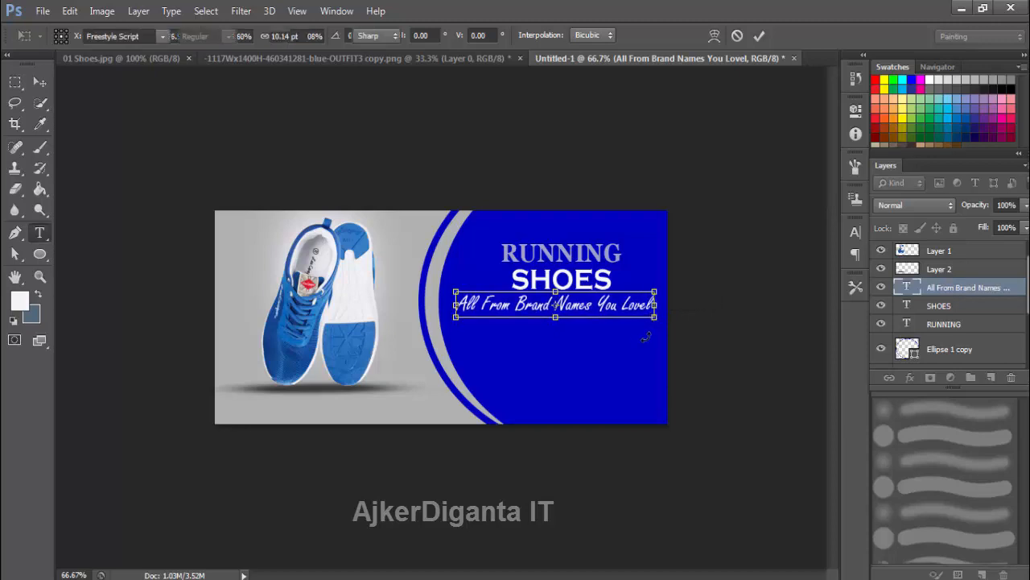
Nudge the tagline 3 px to the right, to X 680 px, and apply the transformation.
left_click(940, 305)
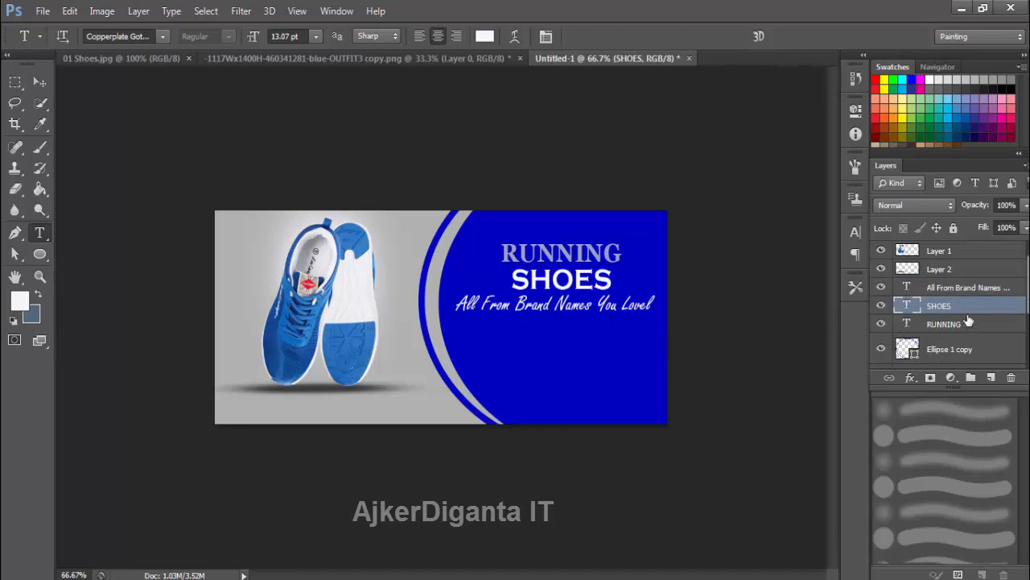
left_click(953, 292)
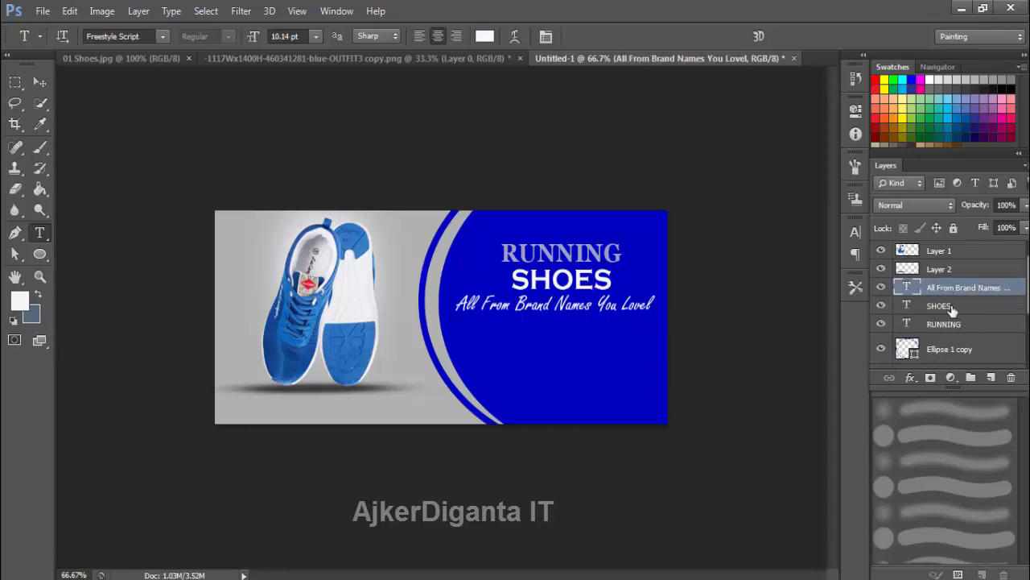
key("ctrl+t")
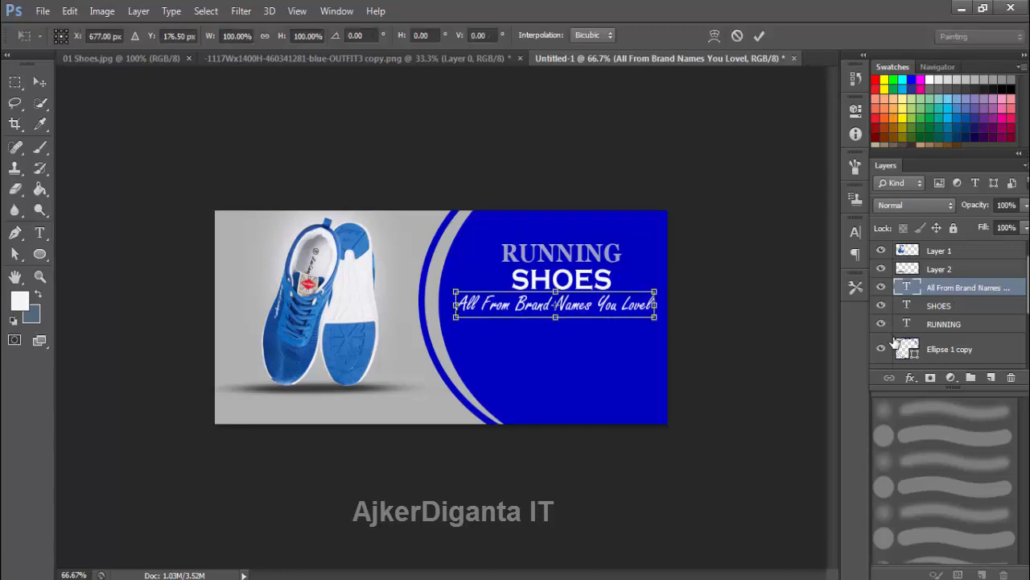
key("Right")
key("Right")
key("Right")
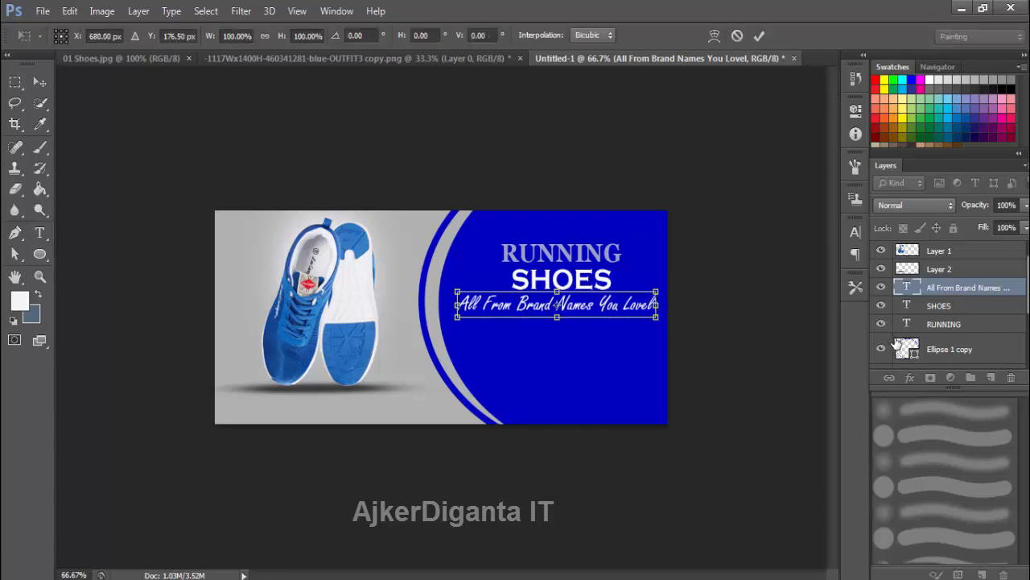
key("Return")
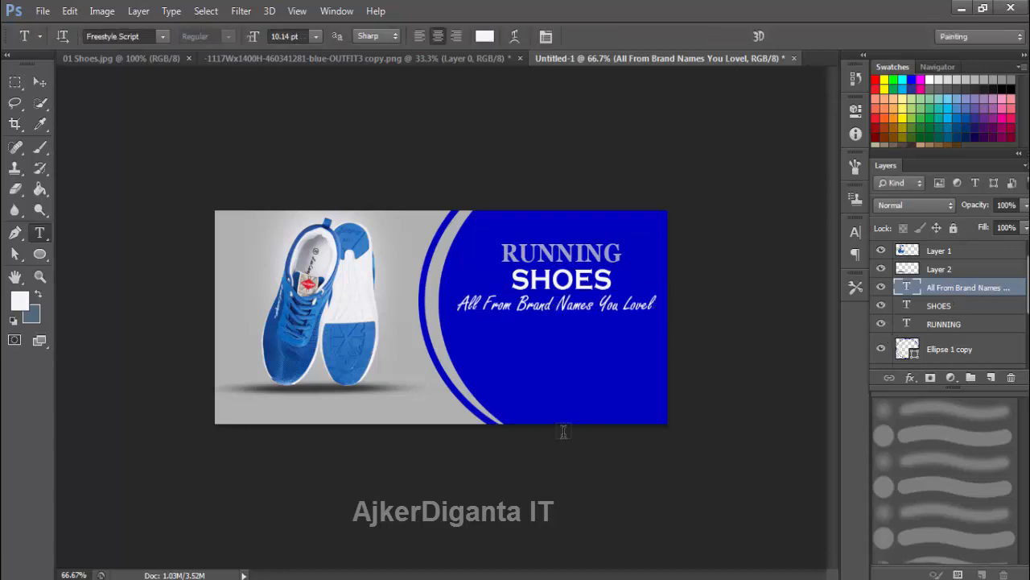
Draw a thin rectangle shape about 388 px wide and 7 px high directly beneath the tagline.
left_click(42, 255)
right_click(48, 260)
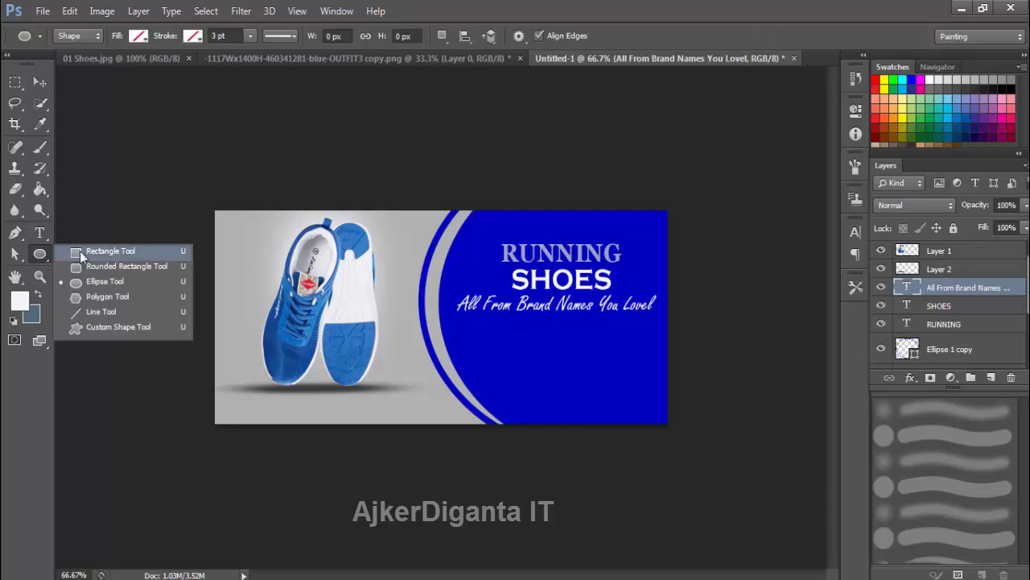
left_click(80, 250)
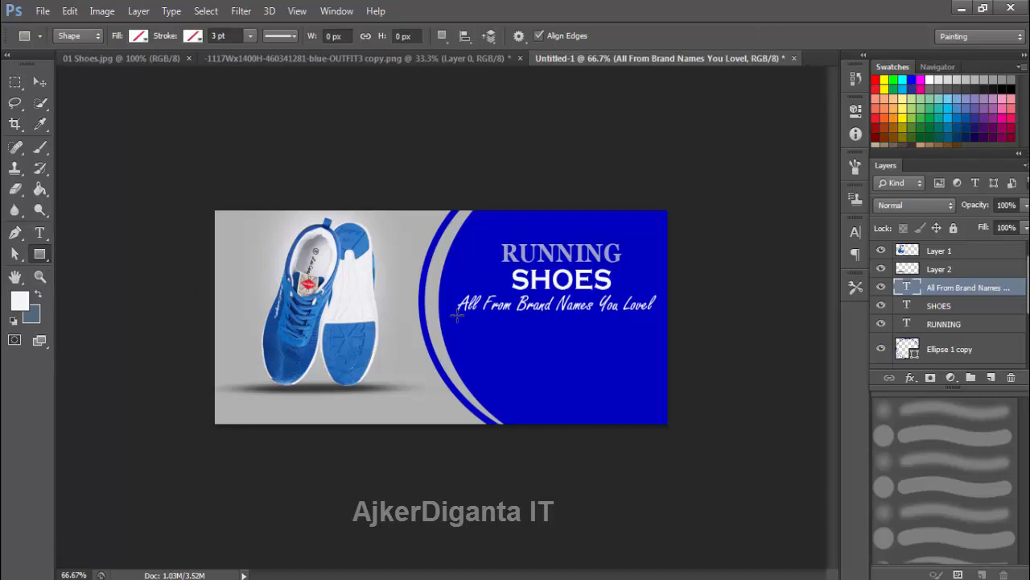
left_click_drag(456, 314, 652, 316)
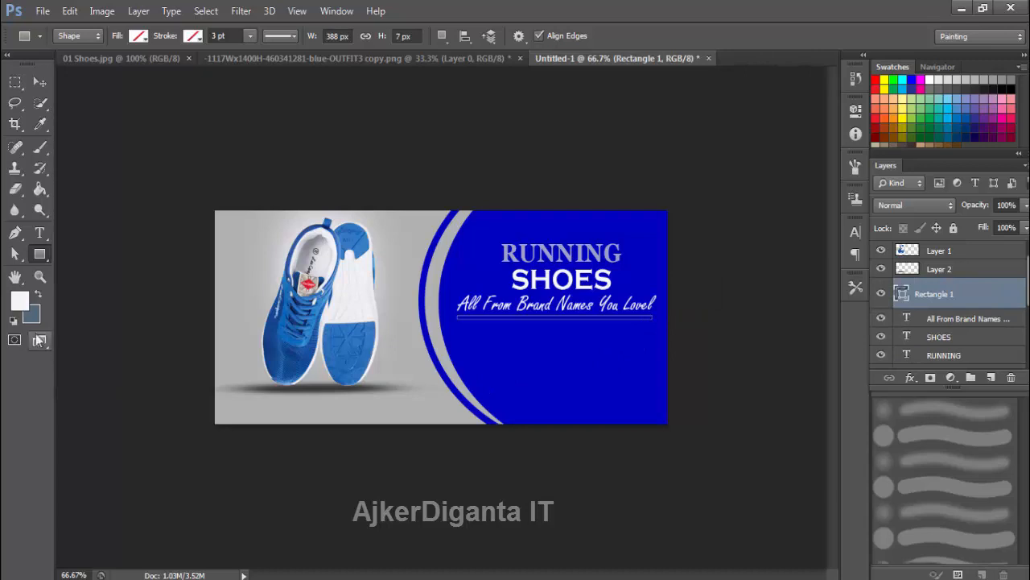
Set the fill color of the thin rectangle beneath the tagline to white.
left_click(138, 36)
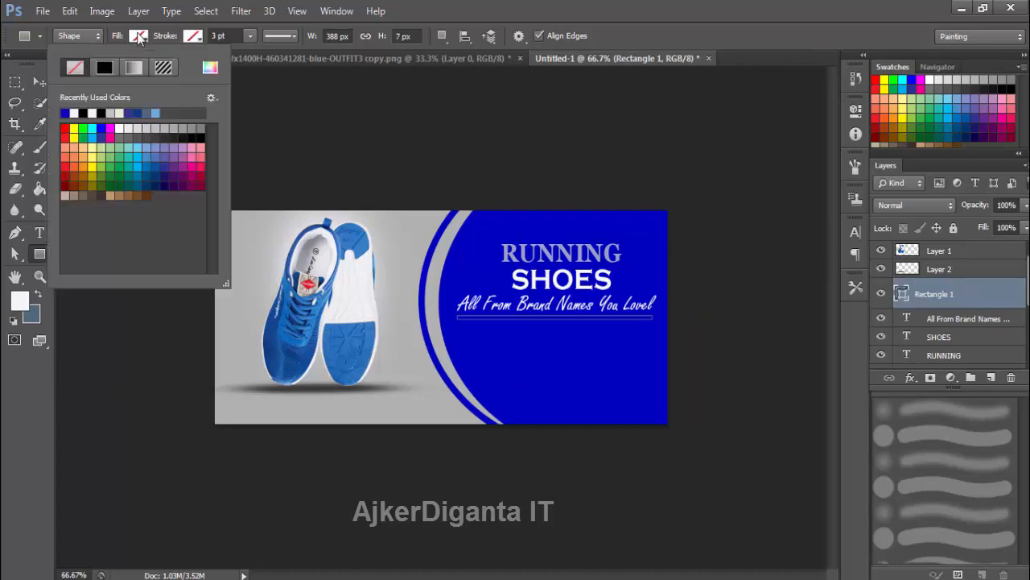
left_click(82, 111)
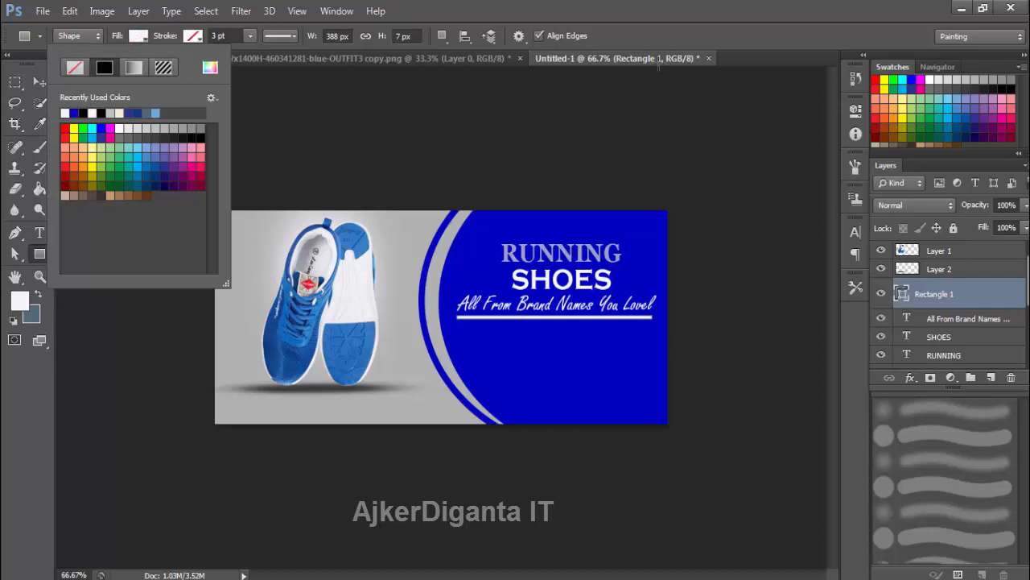
left_click(658, 10)
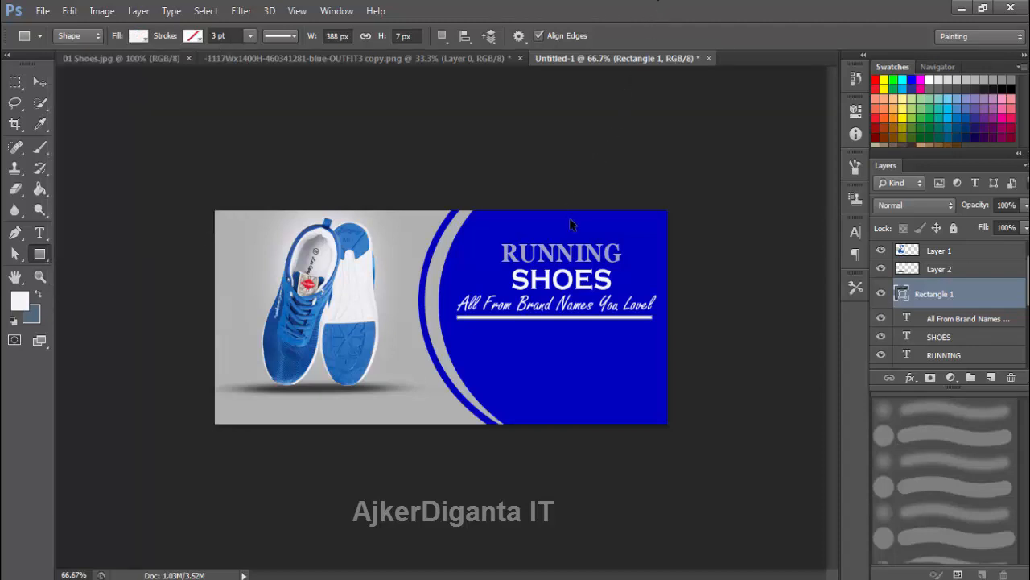
Nudge the white underline beneath the tagline 1 px to the left, to X 674 px, and apply the transformation.
key("ctrl+t")
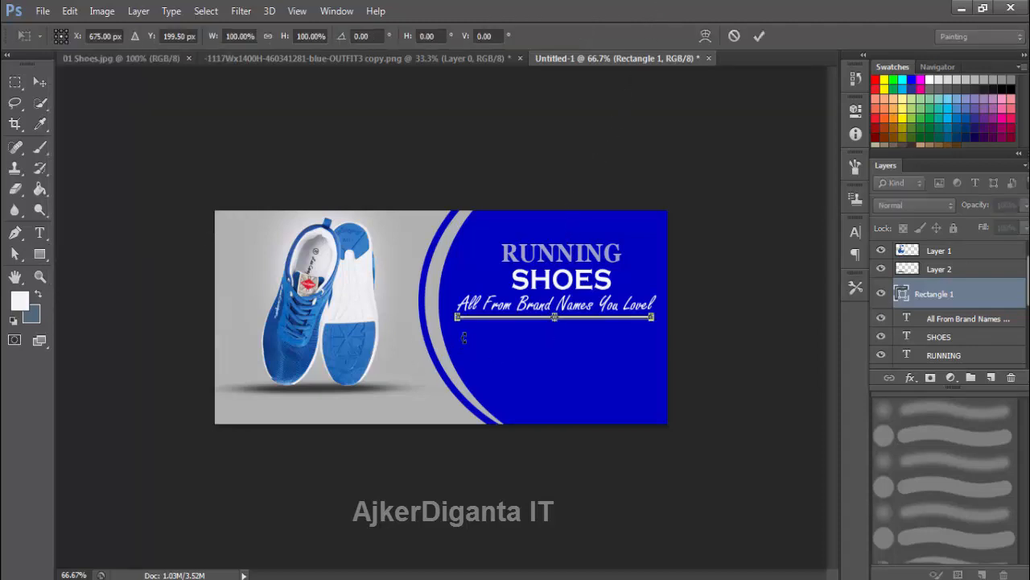
key("ctrl+plus")
key("ctrl+plus")
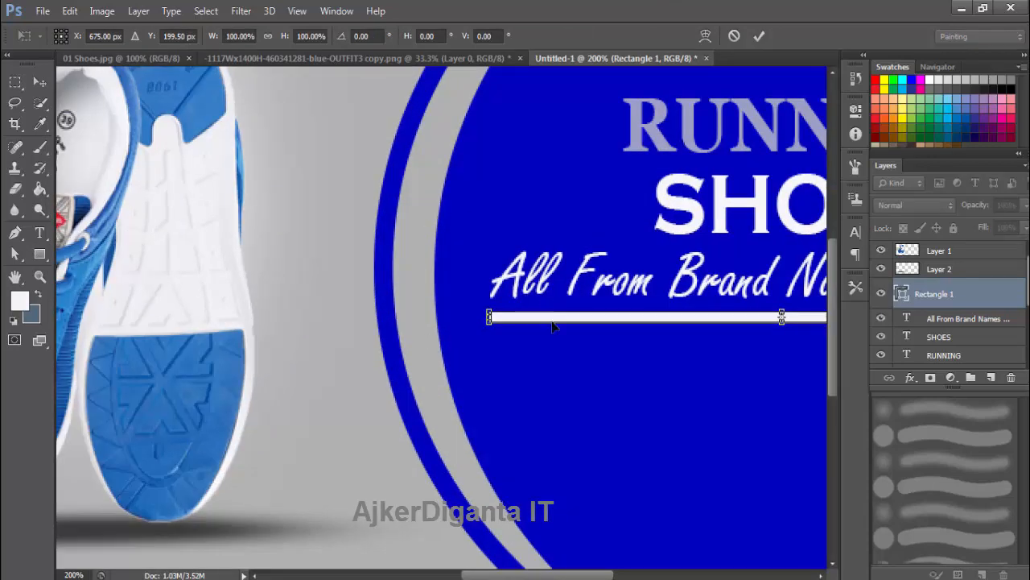
key("Return")
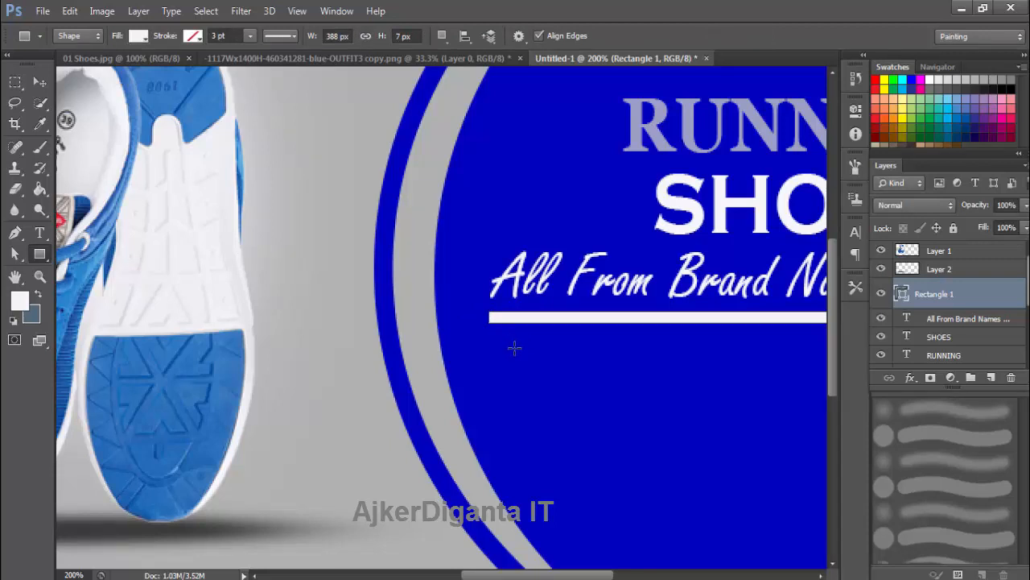
key("ctrl+t")
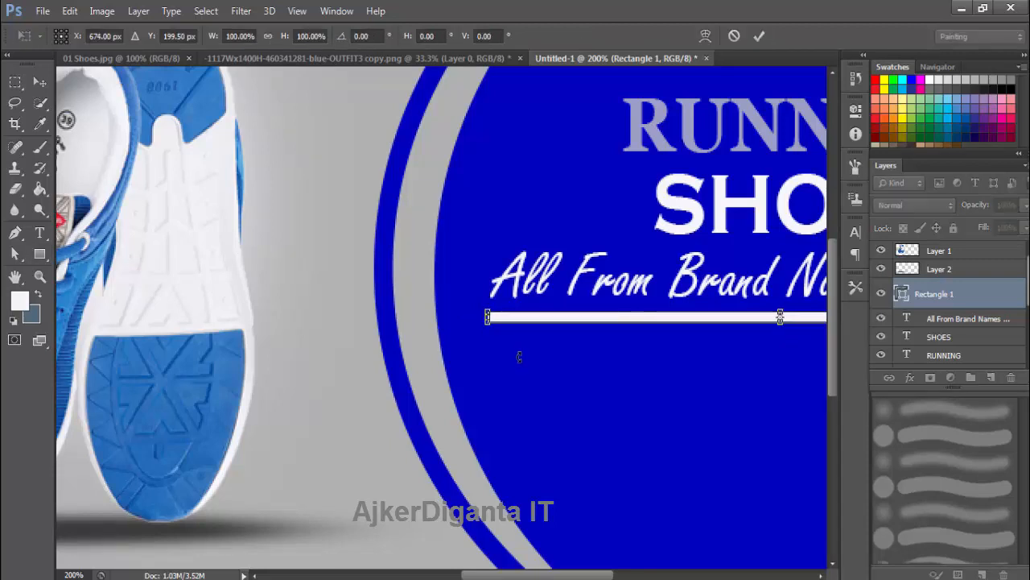
left_click_drag(499, 432, 221, 437)
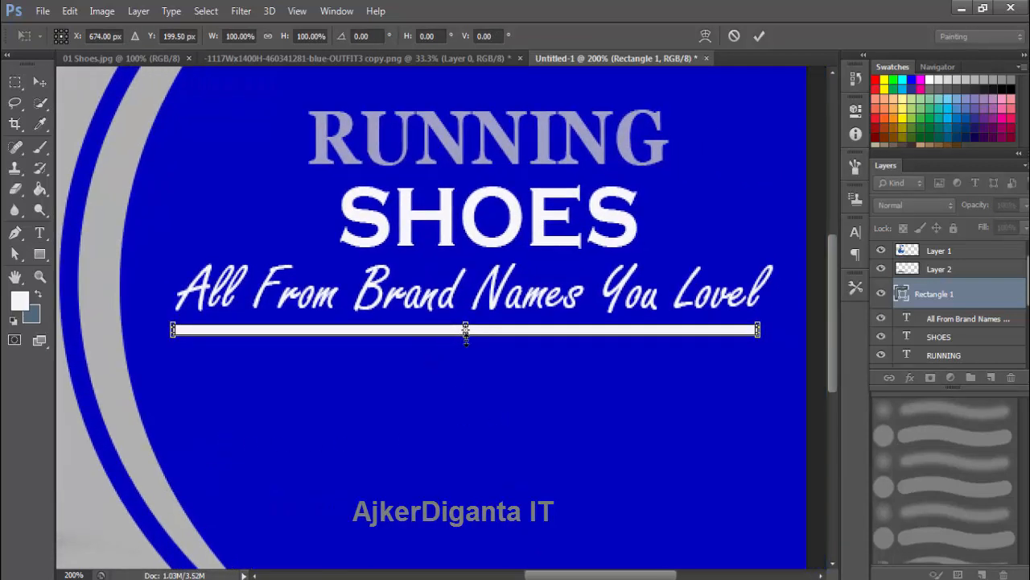
key("ctrl+minus")
key("ctrl+minus")
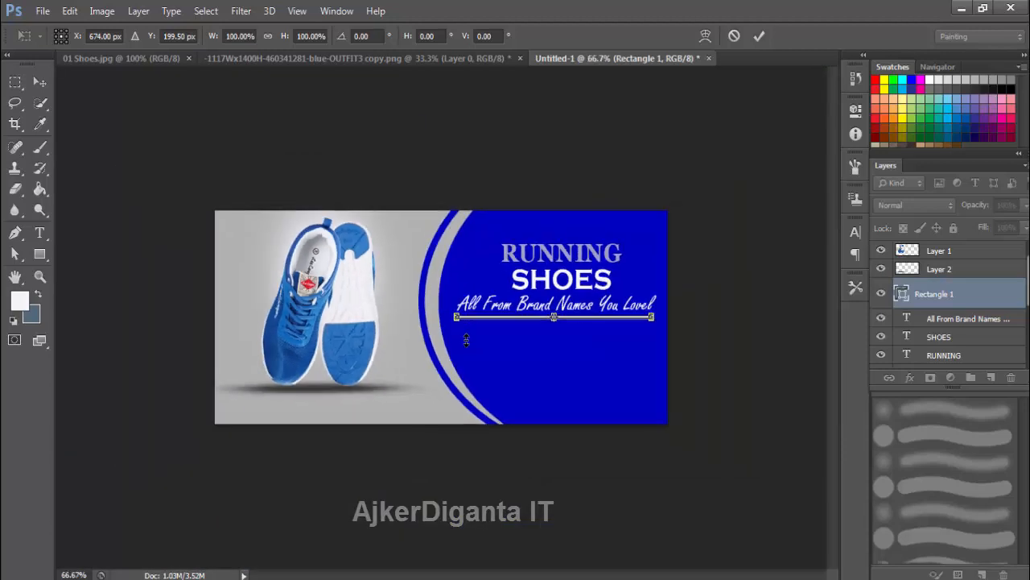
key("Return")
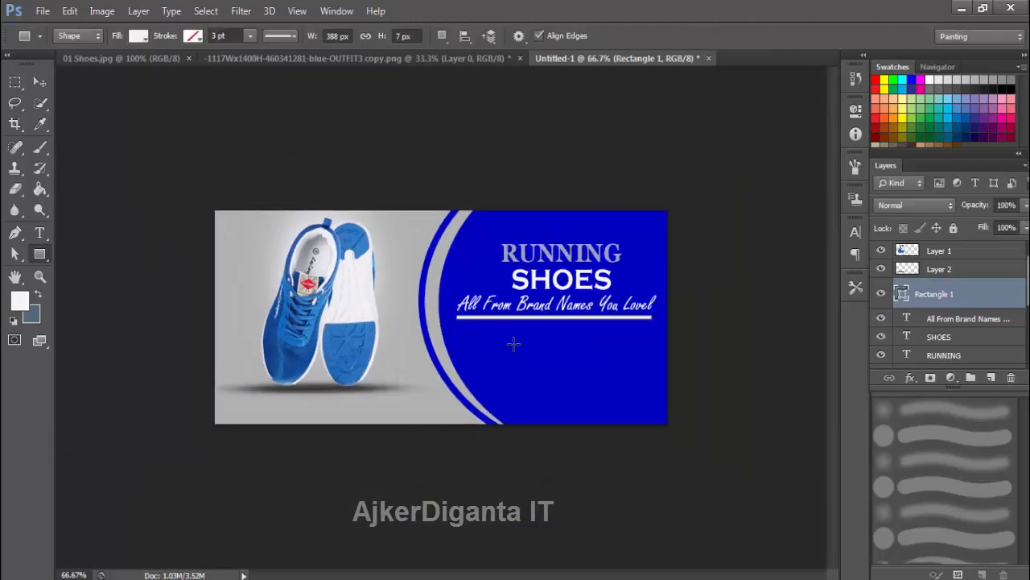
Thin the white underline beneath the tagline to a height of 5 px and apply the transformation.
key("ctrl+plus")
key("ctrl+plus")
left_click_drag(435, 413, 322, 425)
key("ctrl+t")
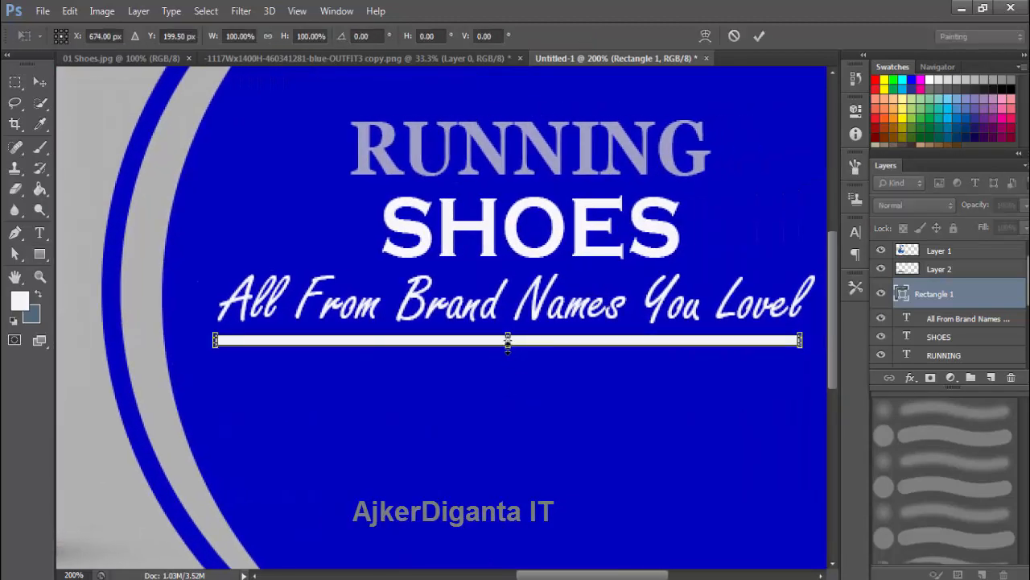
left_click_drag(507, 342, 507, 339)
key("ctrl+minus")
key("ctrl+minus")
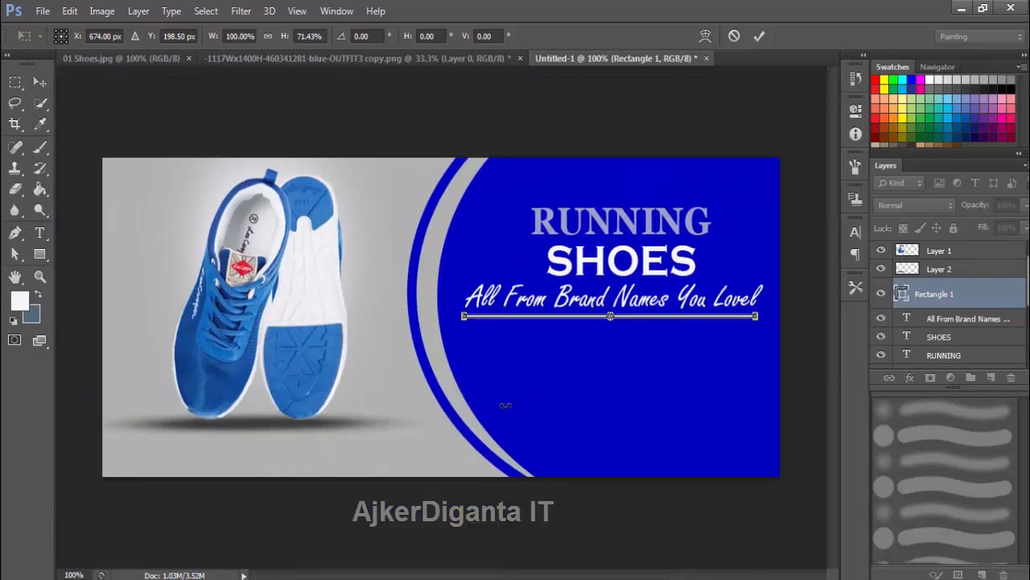
key("Return")
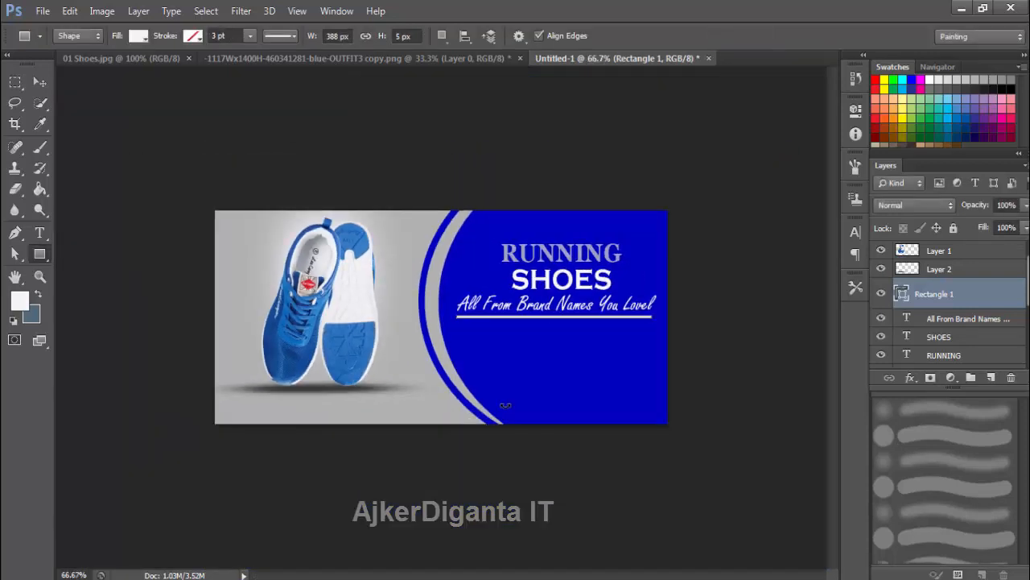
Add the white text "SHOPE NOW" on the blue area below the underline.
left_click(41, 231)
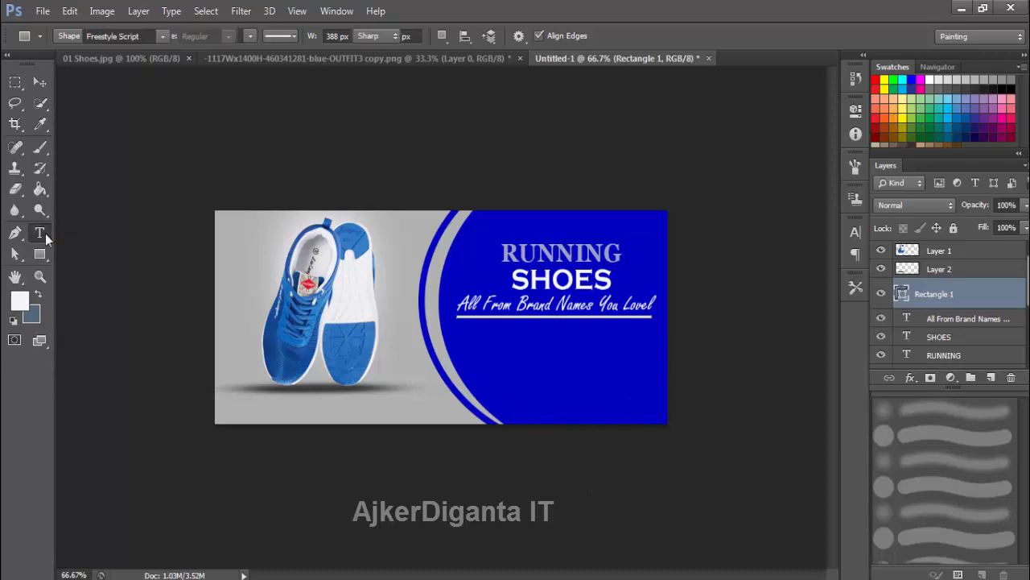
left_click(522, 359)
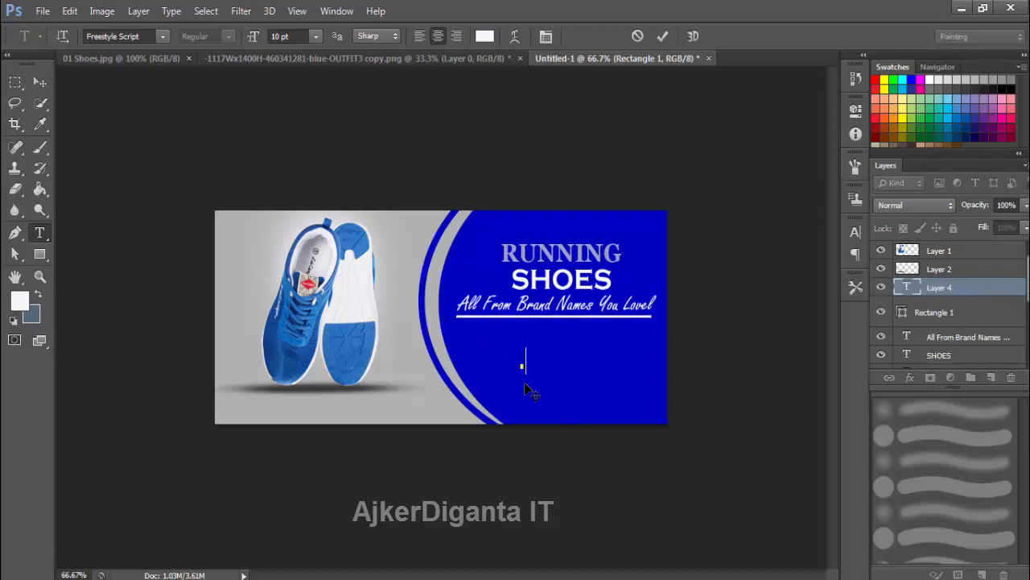
type("SHOPE")
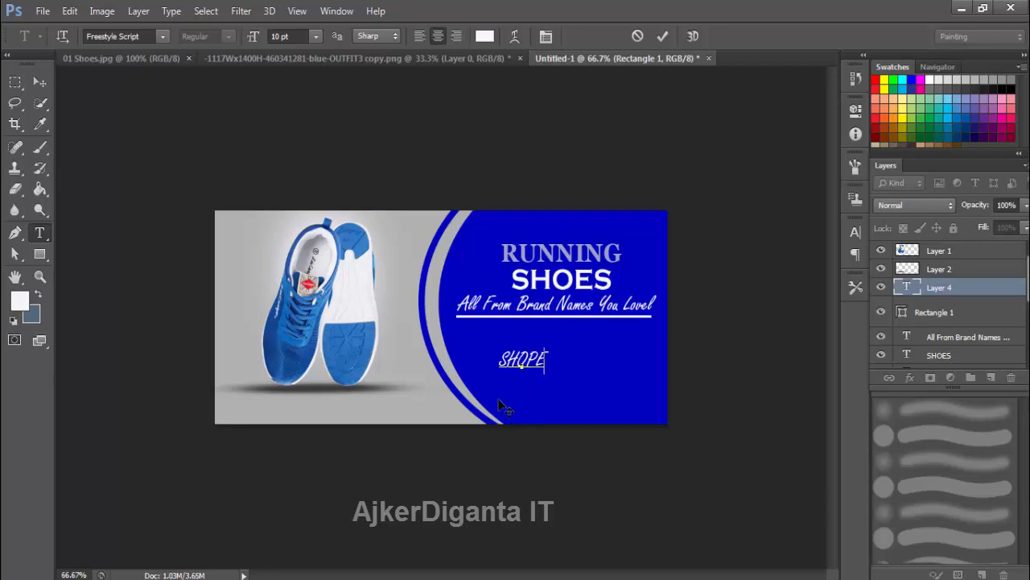
type(" NOW")
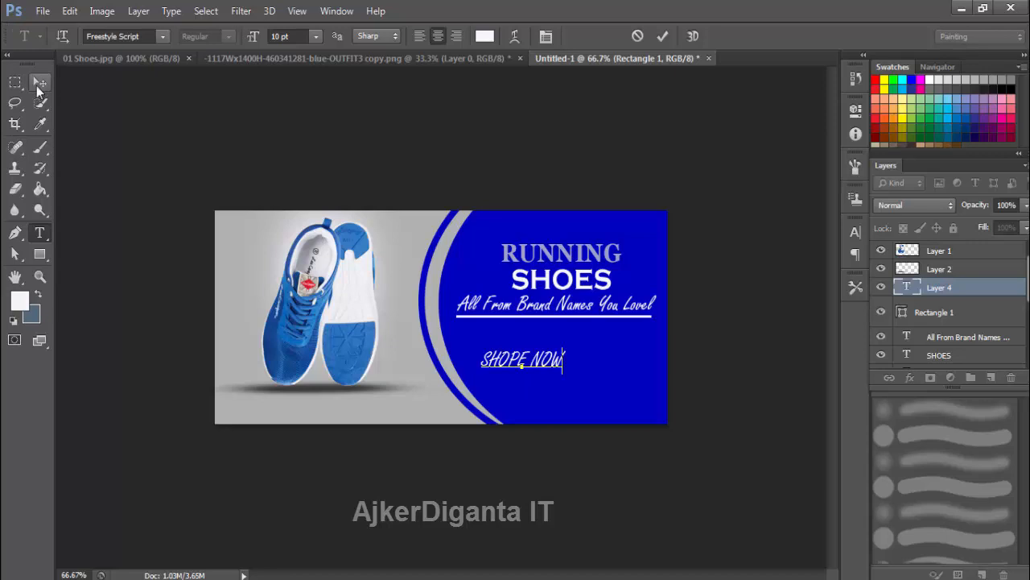
Set the font of the SHOPE NOW text to Copperplate Gothic Light.
left_click(164, 36)
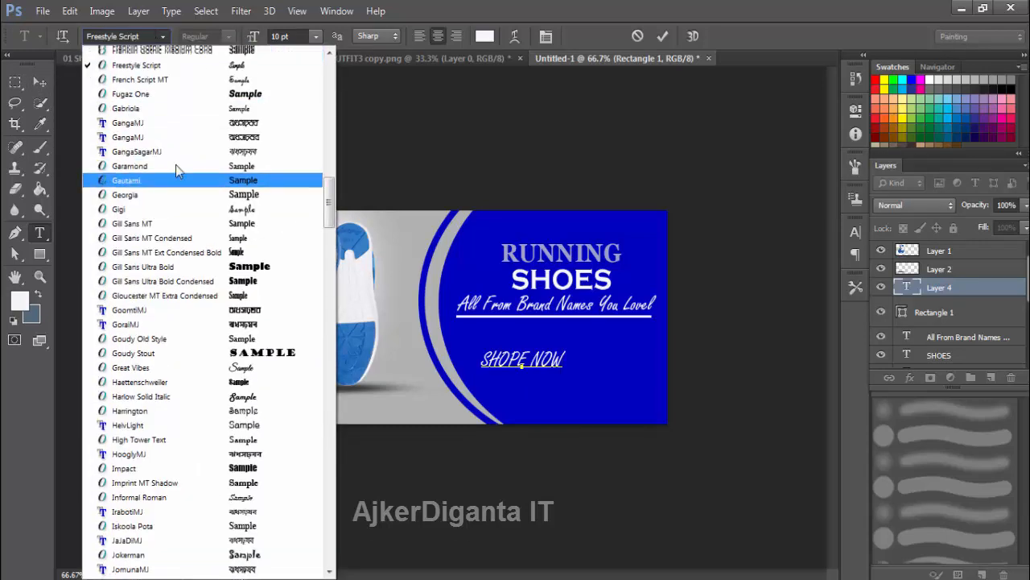
scroll(174, 177, "up", 9)
scroll(180, 200, "up", 4)
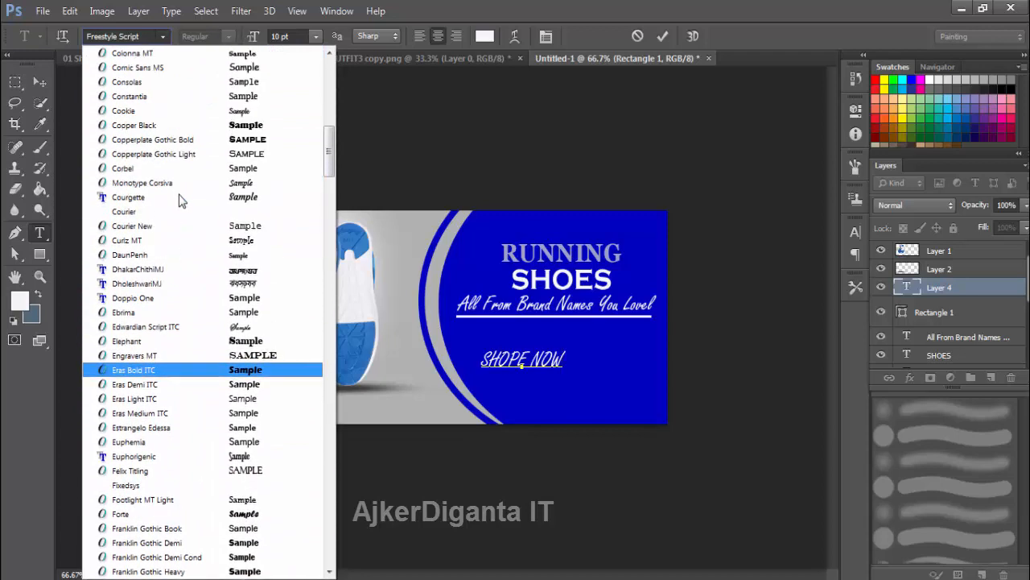
left_click(167, 156)
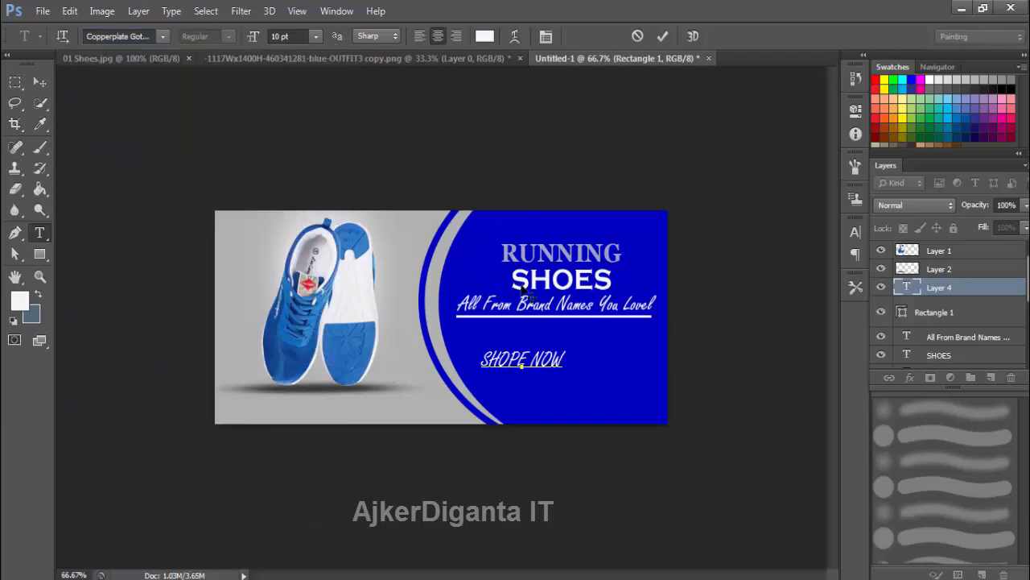
left_click_drag(564, 360, 467, 362)
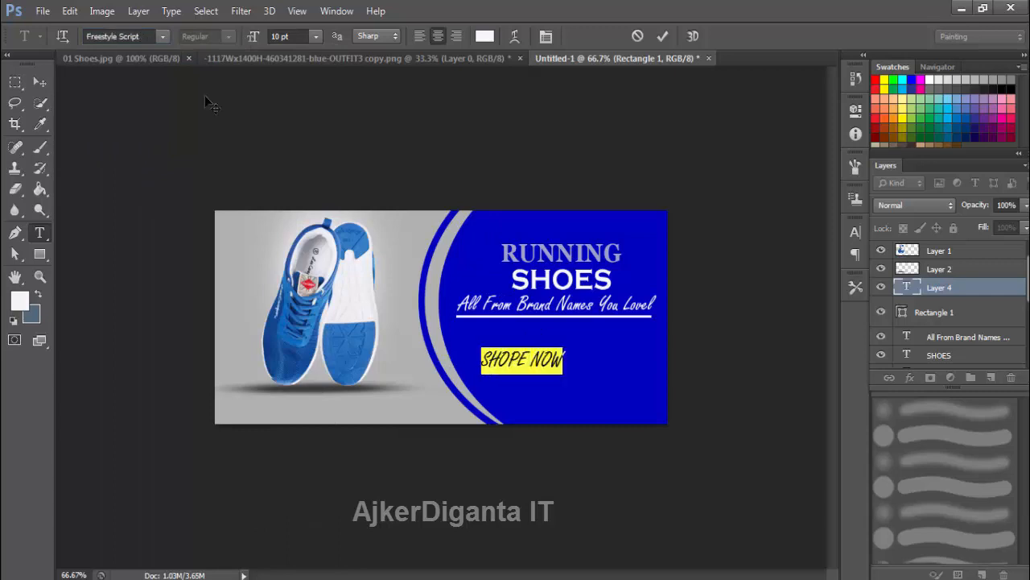
left_click(163, 36)
scroll(165, 161, "up", 15)
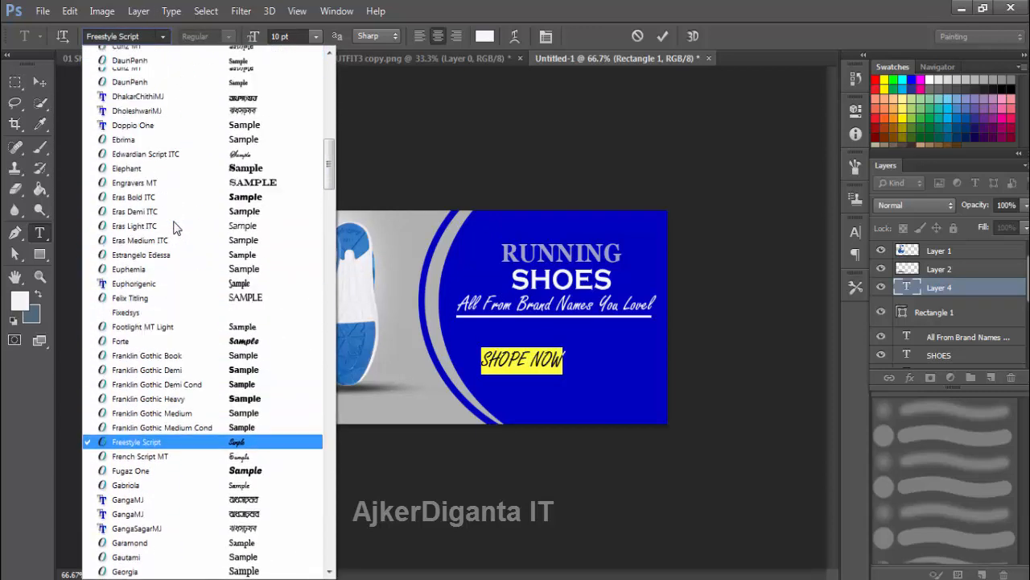
left_click(173, 283)
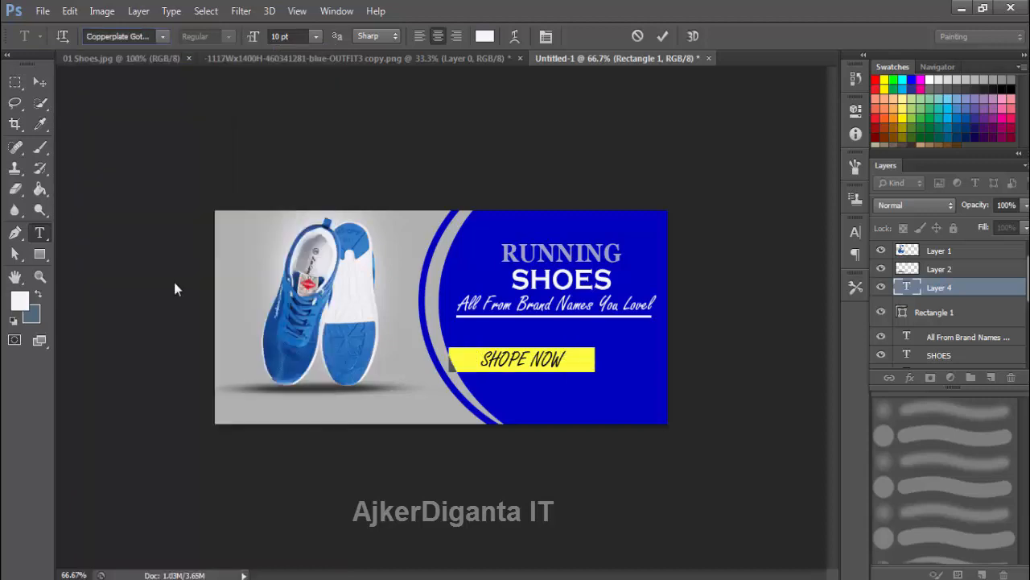
Keep the SHOPE NOW text color at #f8f8fb, set its font to Copperplate Gothic Bold, and commit the text.
left_click(485, 37)
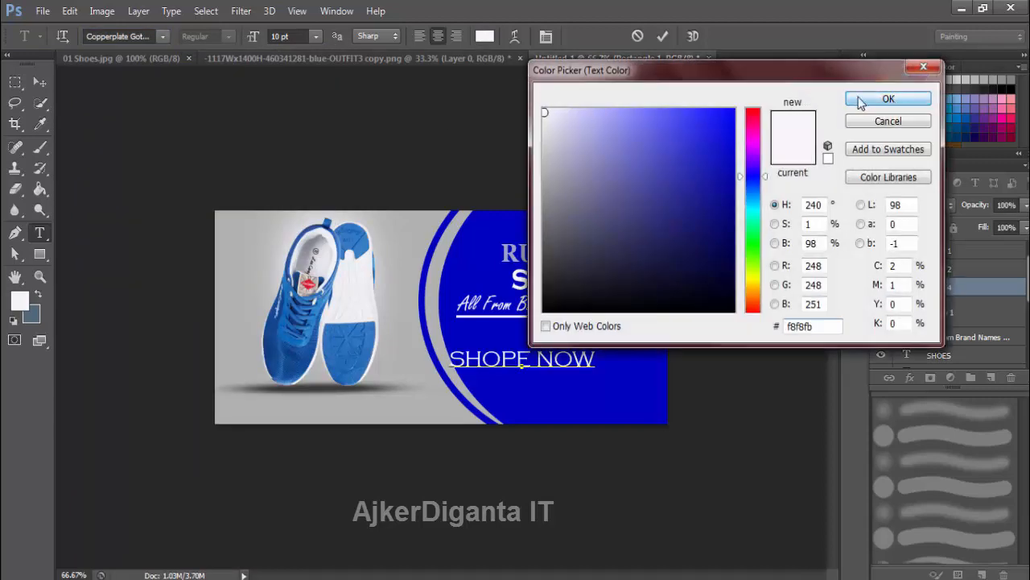
left_click(877, 98)
left_click(162, 35)
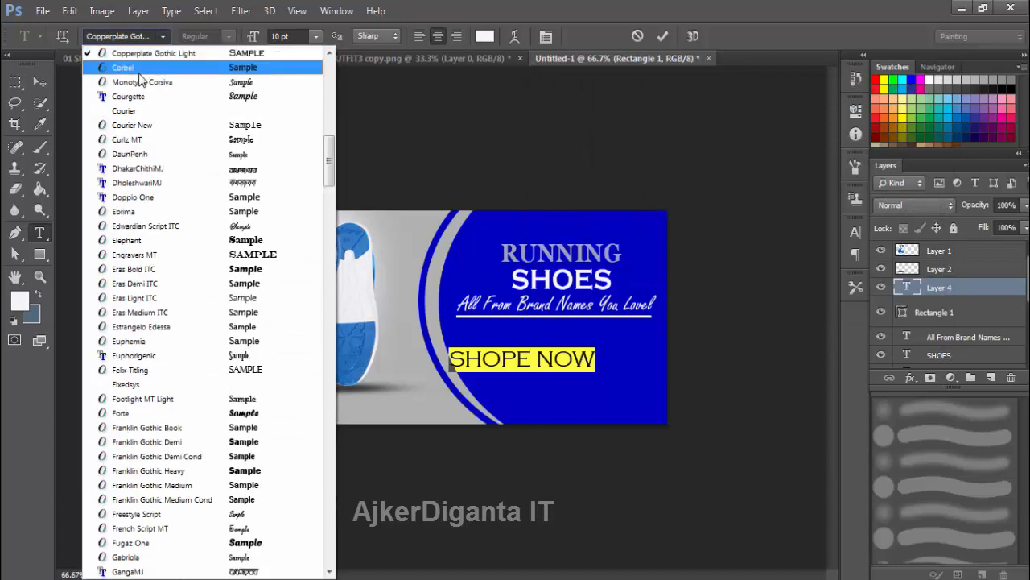
scroll(145, 80, "up", 1)
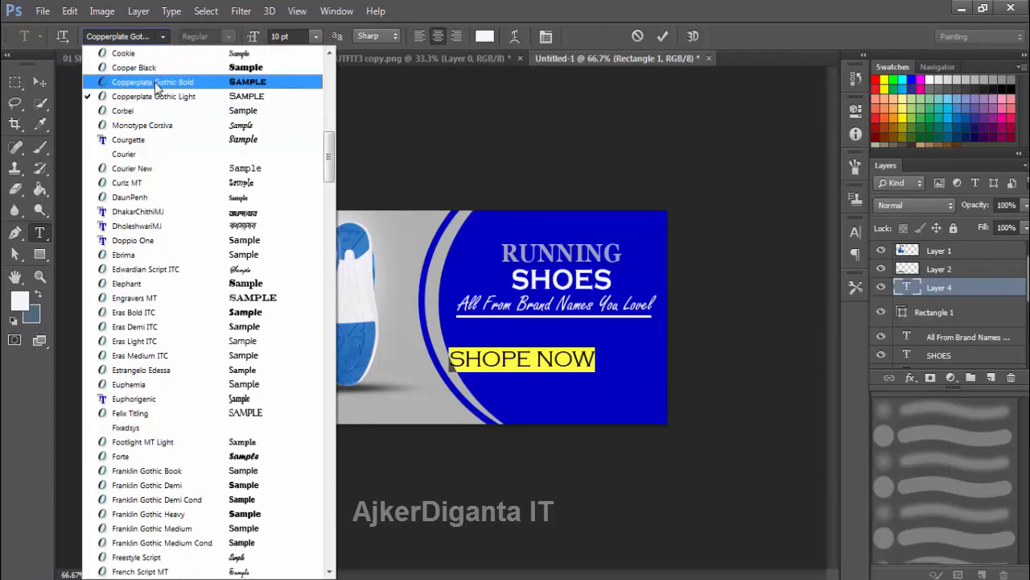
left_click(158, 82)
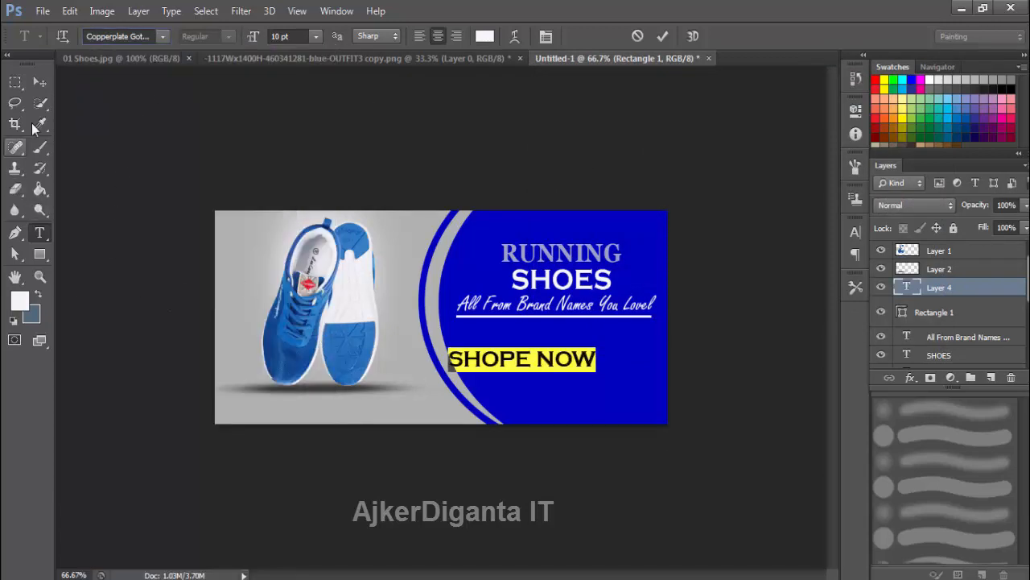
left_click(37, 85)
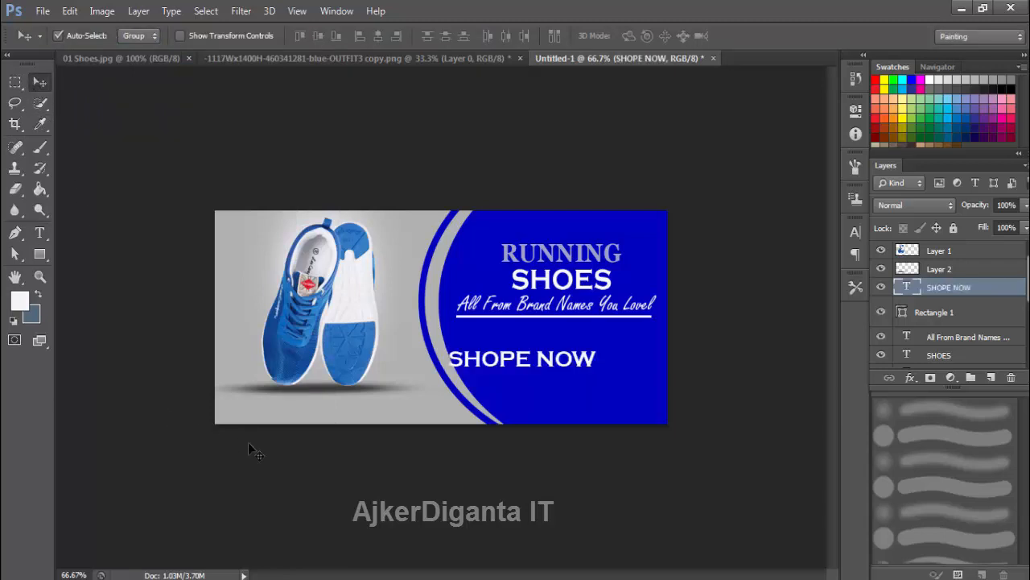
Narrow the SHOPE NOW text and center it just beneath the underline, applying the transformation.
key("ctrl+t")
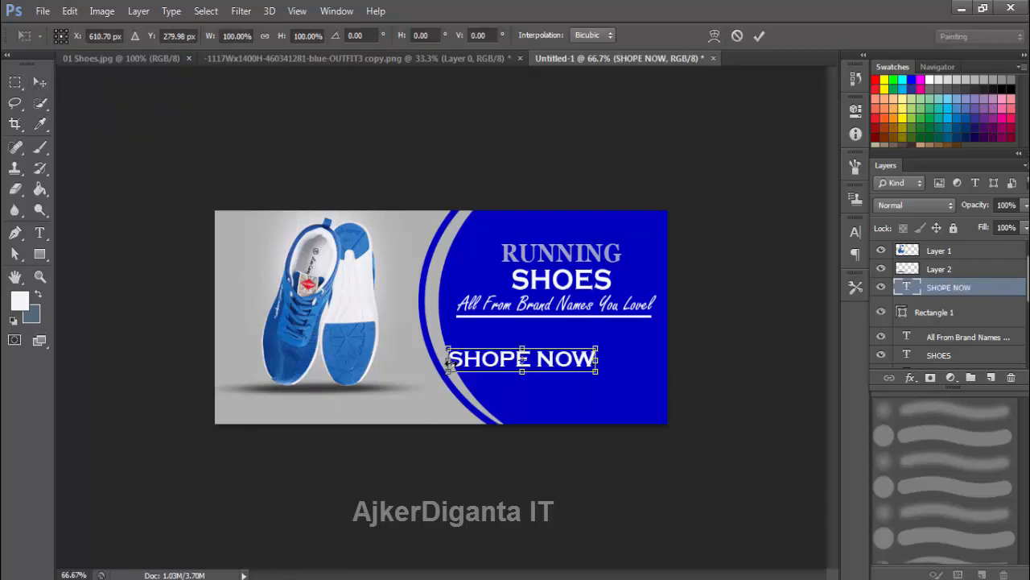
left_click_drag(448, 359, 544, 350)
key("Return")
key("ctrl+t")
key("Return")
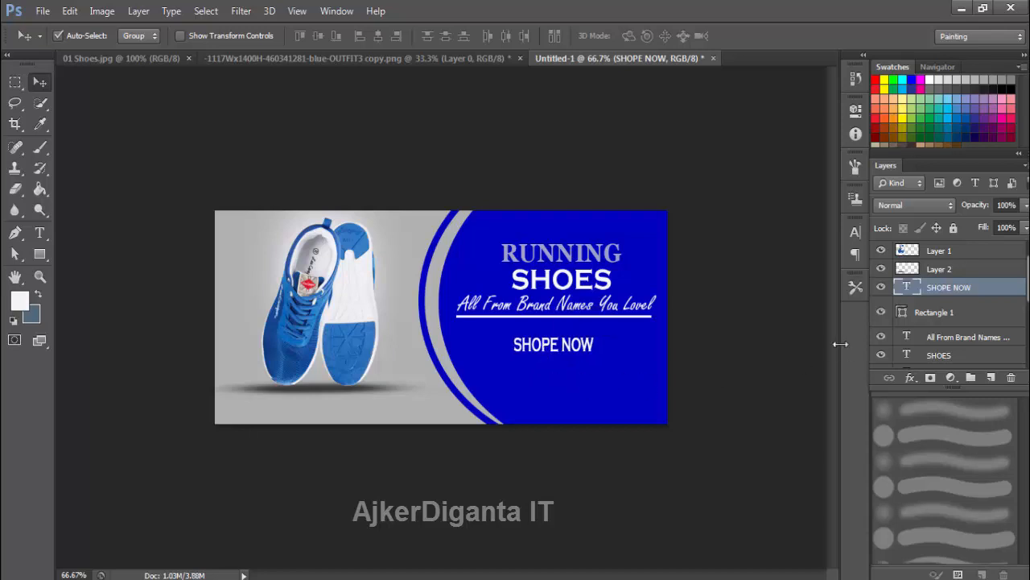
Duplicate the underline's Rectangle 1 layer within the same document as "Rectangle 1 copy".
left_click(947, 316)
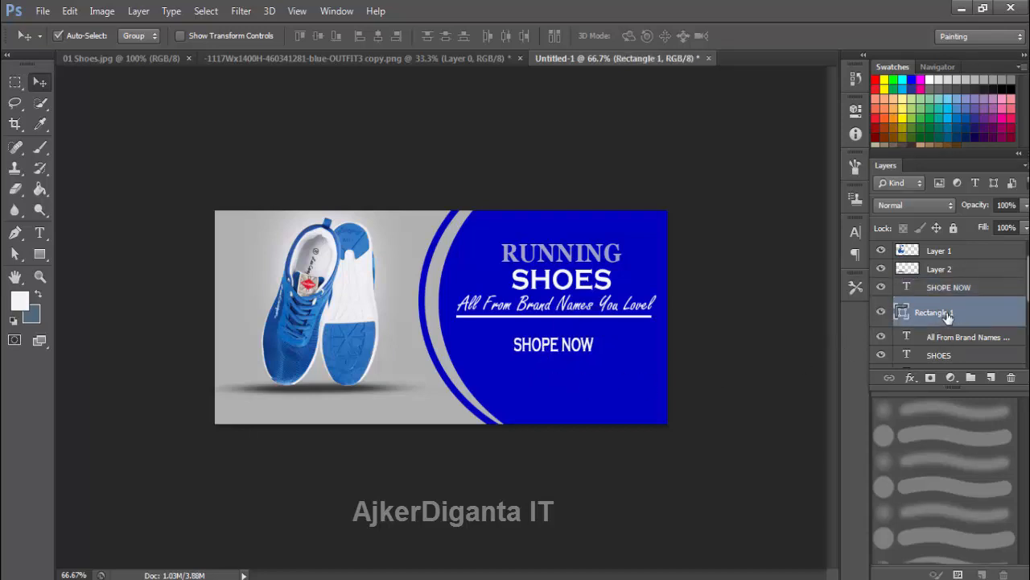
right_click(947, 316)
left_click(684, 136)
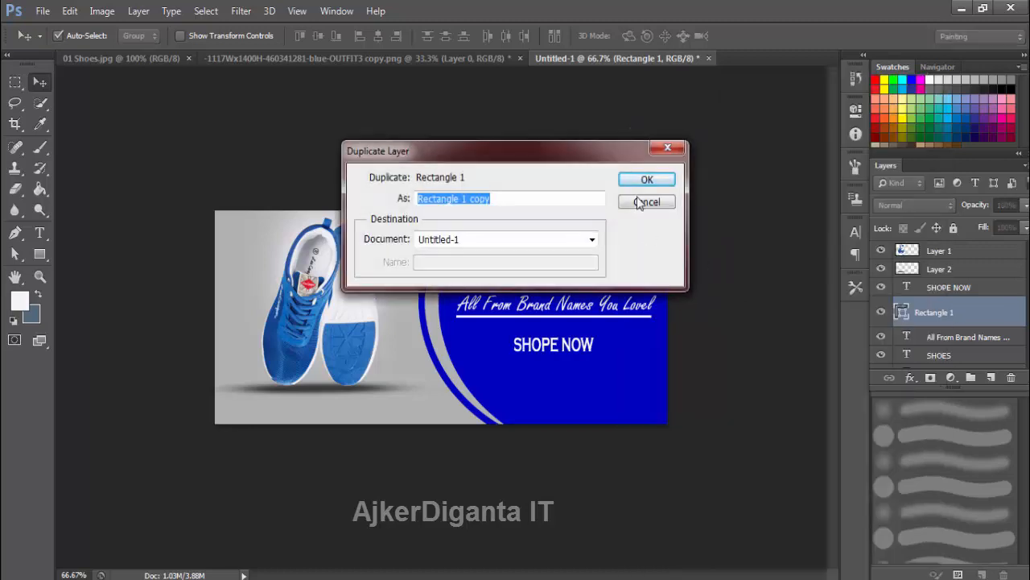
key("Return")
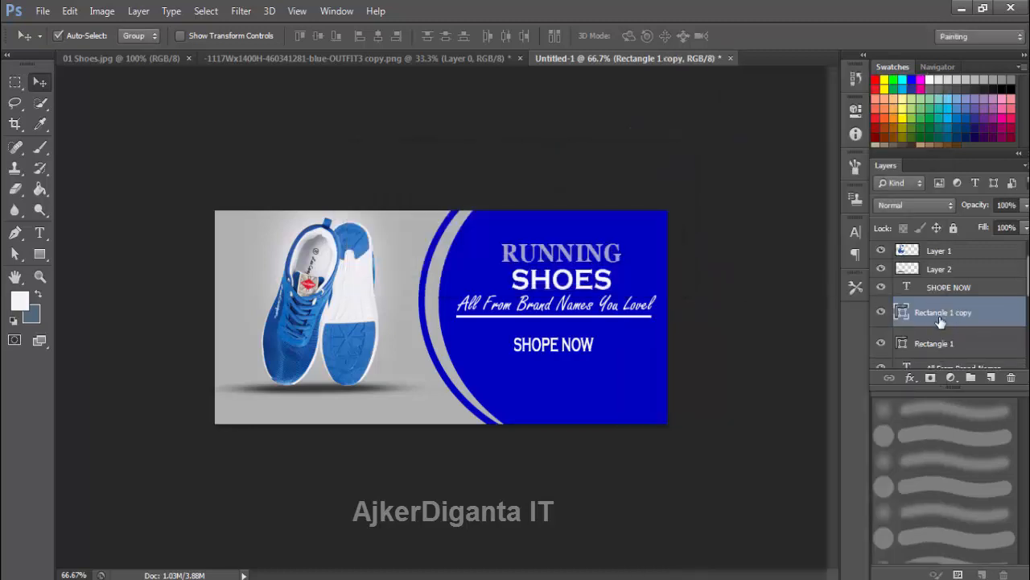
Move the underline copy straight down to Y 222.50 px, just above the SHOPE NOW text.
key("ctrl+t")
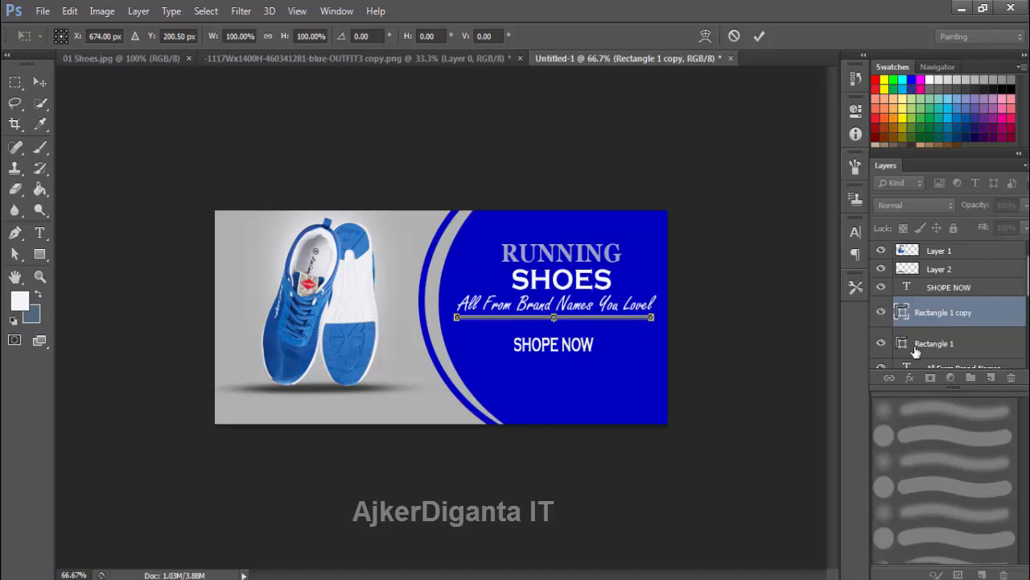
key("Down")
key("Down")
key("Down")
key("Down")
key("Down")
key("Down")
key("Down")
key("Down")
key("Down")
key("Down")
key("Down")
key("Down")
key("Down")
key("Down")
key("Down")
key("Down")
key("Down")
key("Down")
key("Down")
key("Down")
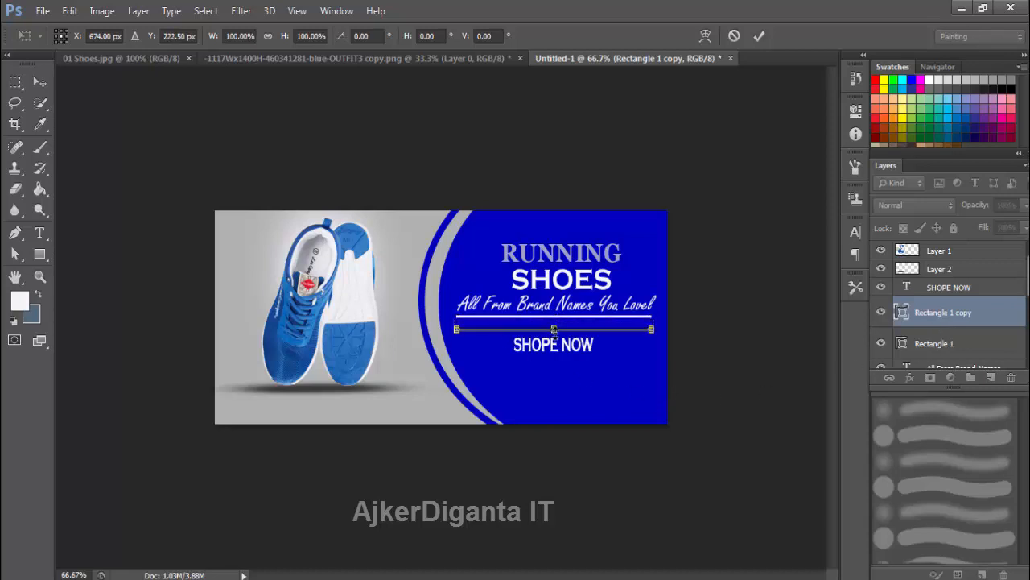
Resize the underline copy into a button box 240 px wide and 60 px high over SHOPE NOW, and activate the Rectangle tool.
left_click_drag(554, 330, 552, 361)
left_click_drag(457, 344, 500, 344)
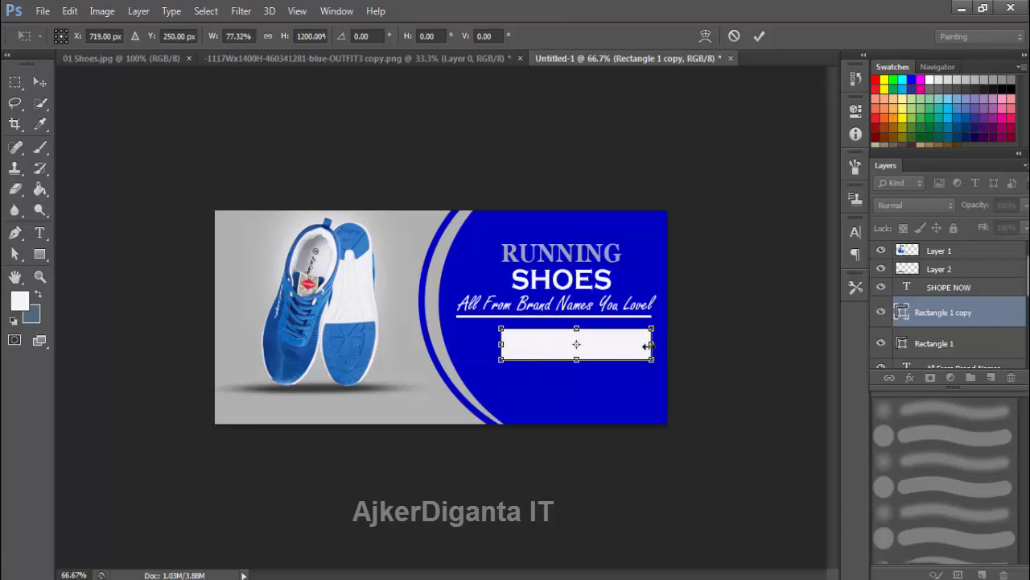
left_click_drag(651, 346, 621, 351)
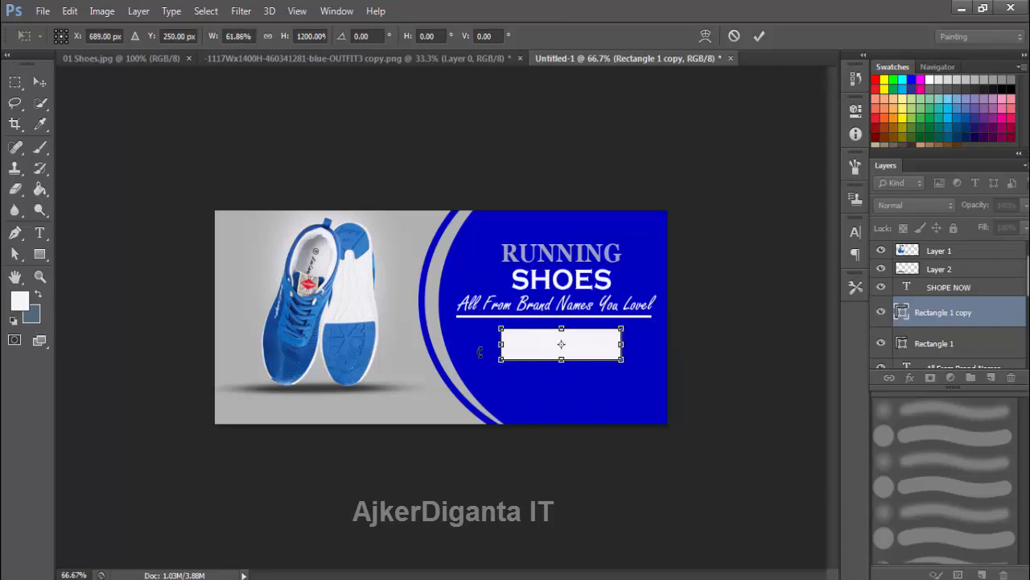
key("Return")
left_click(39, 254)
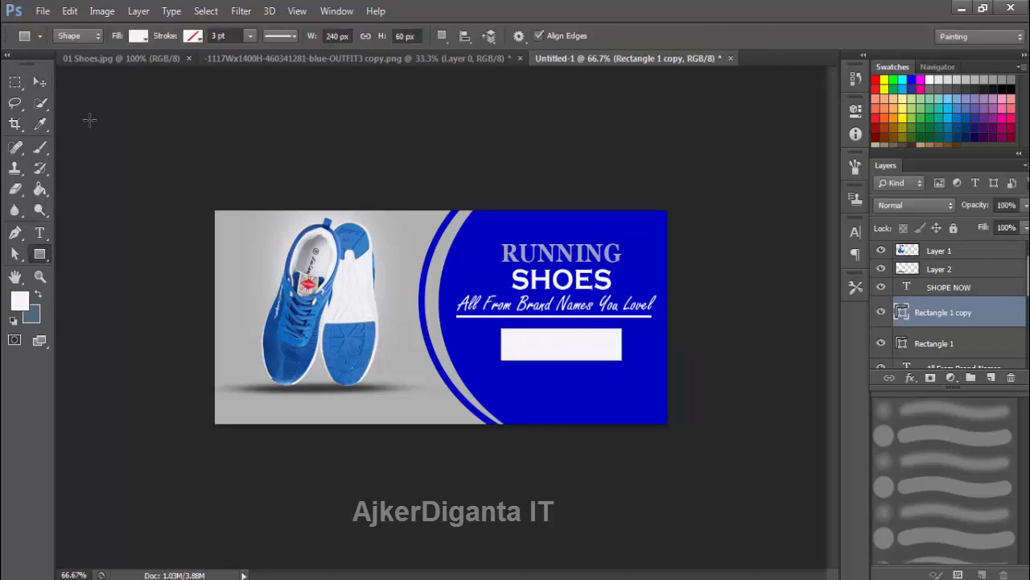
Remove the fill of the button box around SHOPE NOW and give it a white stroke.
left_click(138, 36)
left_click(75, 69)
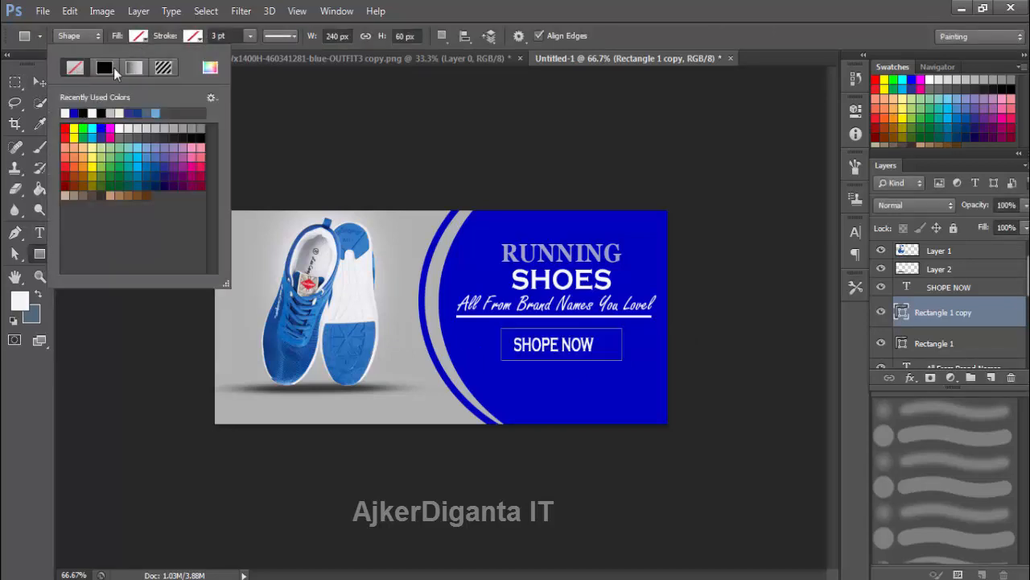
left_click(200, 37)
left_click(199, 37)
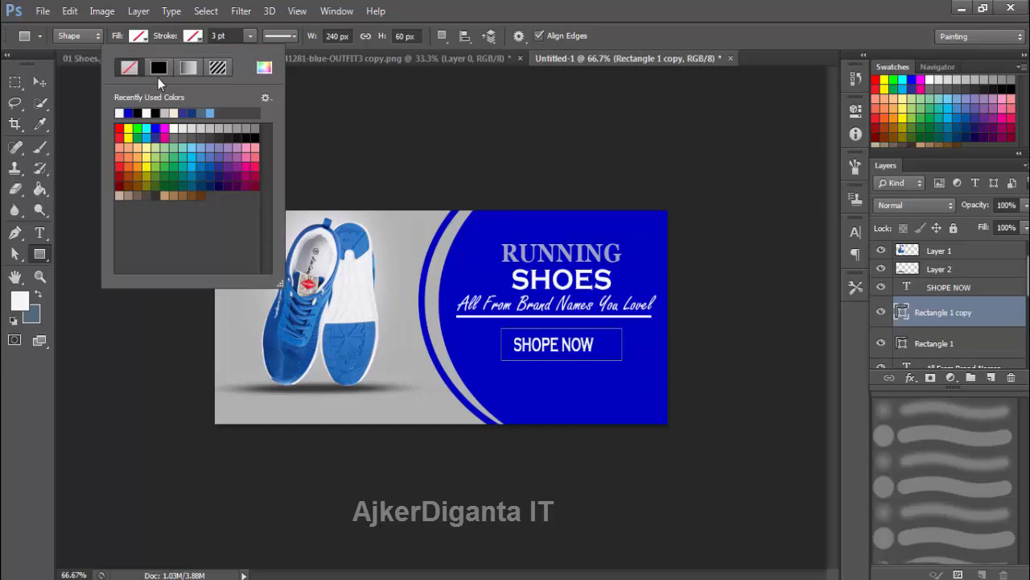
left_click(121, 110)
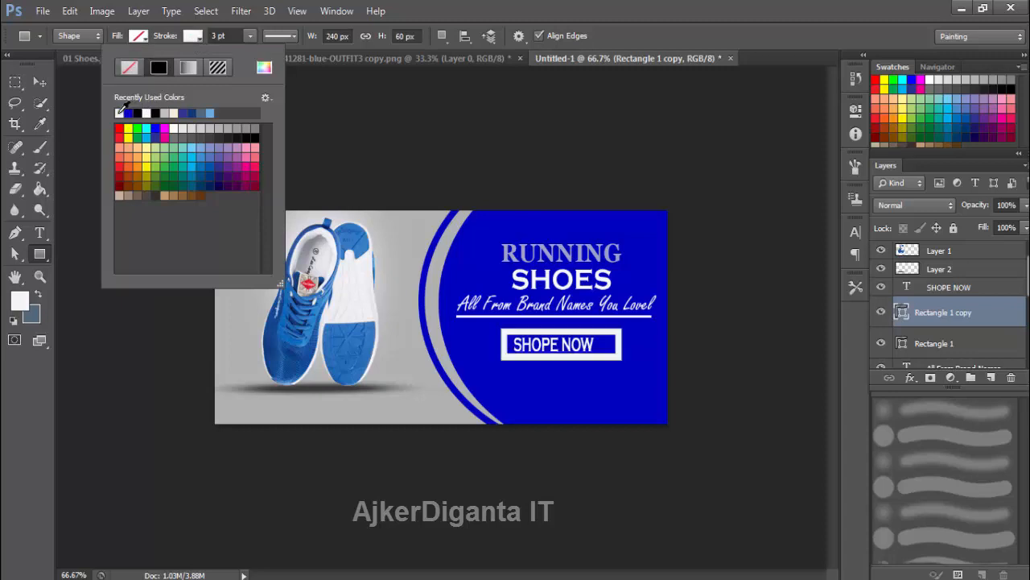
Set the button box's stroke width to 1.33 pt and its stroke style to the dashed line.
left_click(249, 37)
left_click_drag(249, 54, 249, 54)
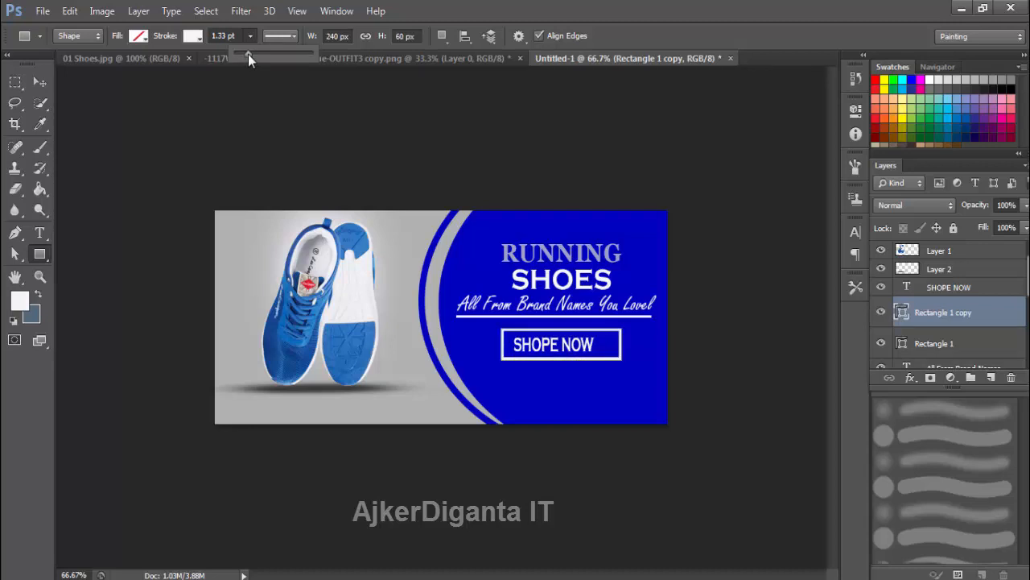
left_click(282, 35)
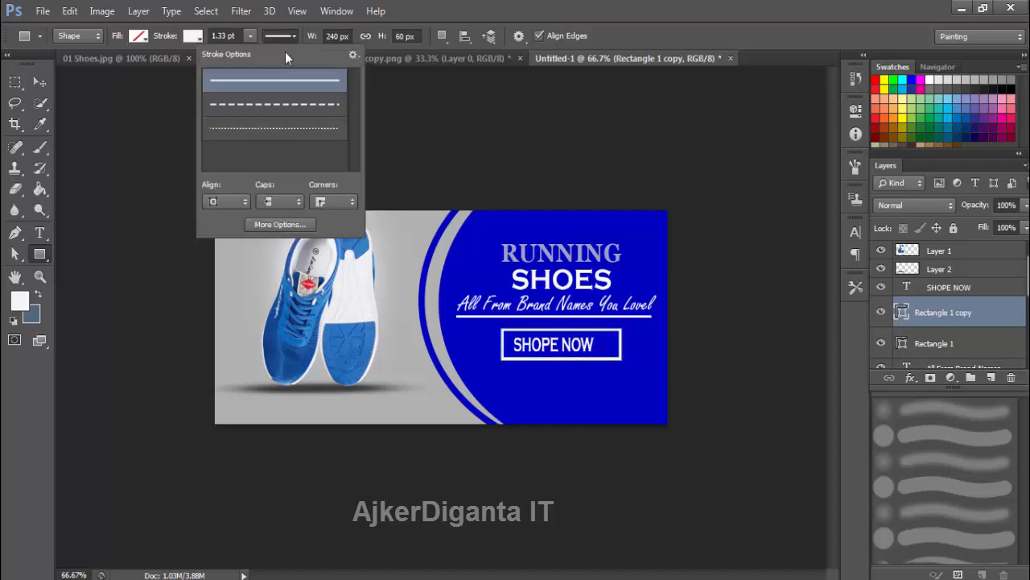
left_click(261, 109)
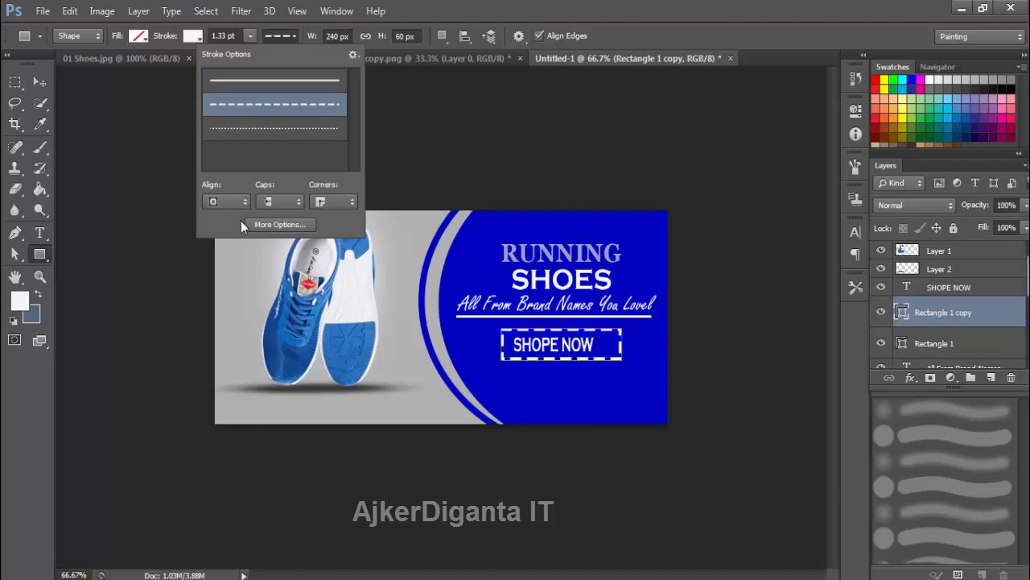
Narrow the dashed button box in two transformations, to 91.25% and then 93.15% width, so it fits closely around SHOPE NOW.
left_click(39, 82)
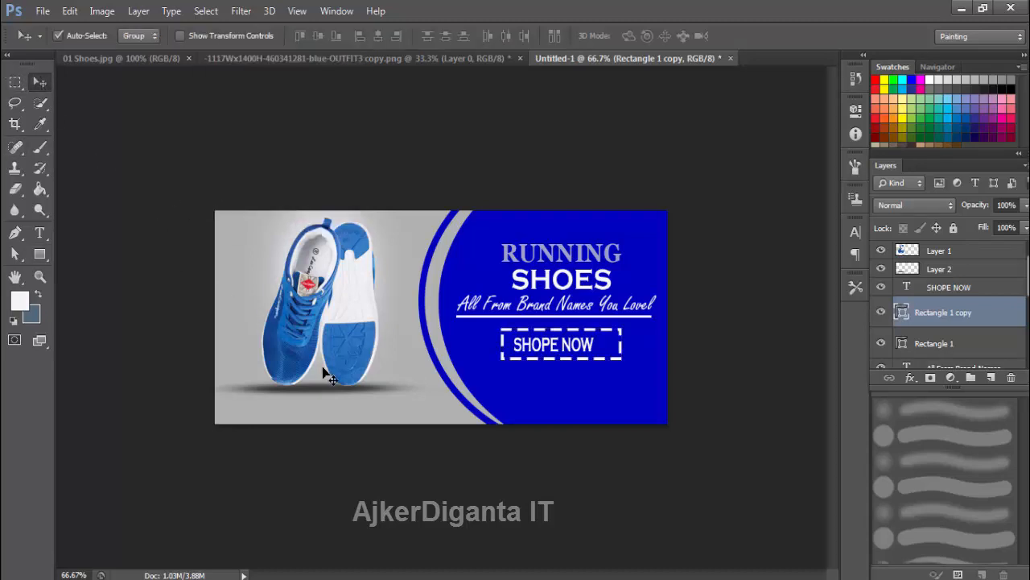
key("ctrl+t")
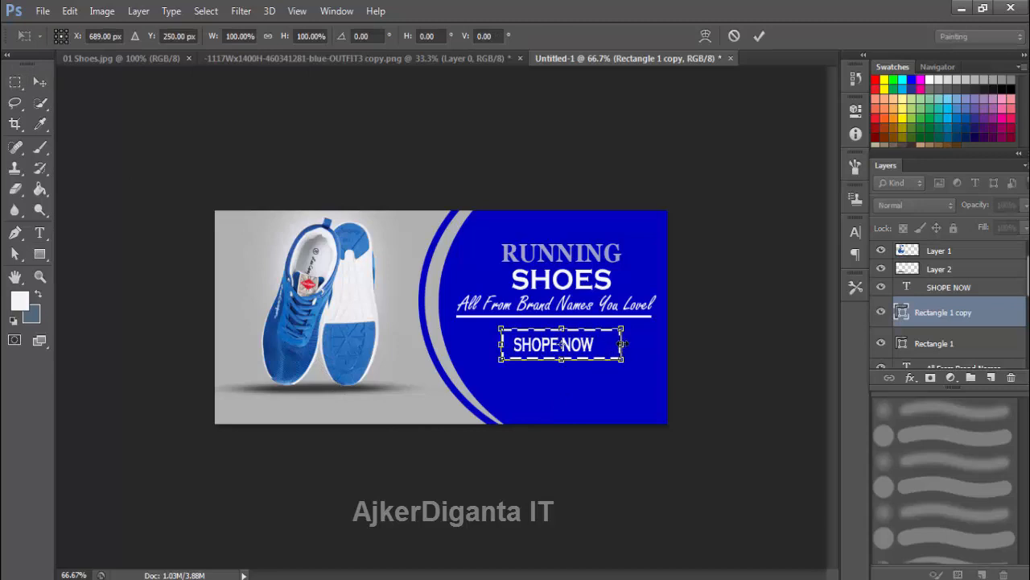
left_click_drag(620, 344, 612, 345)
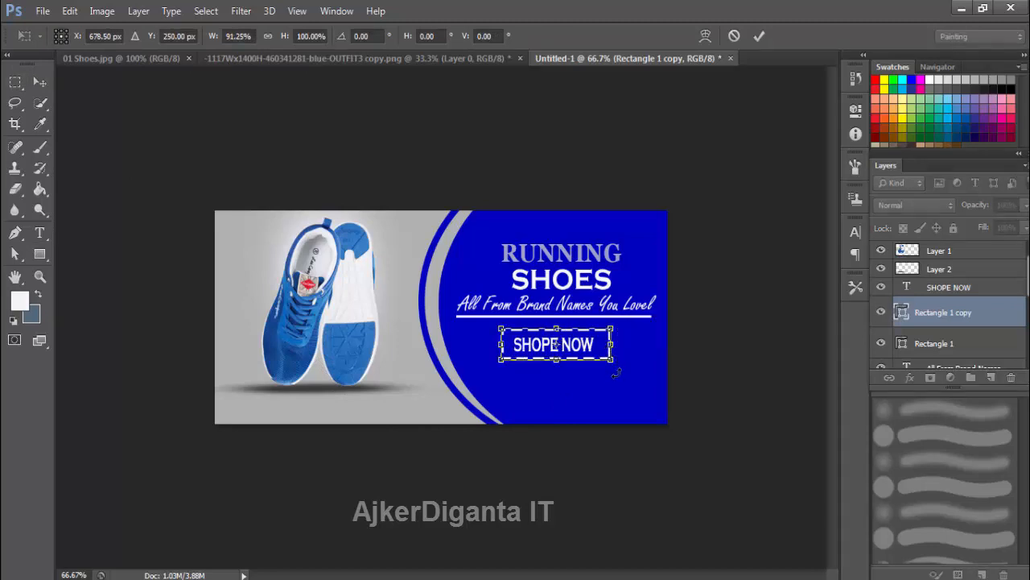
key("Return")
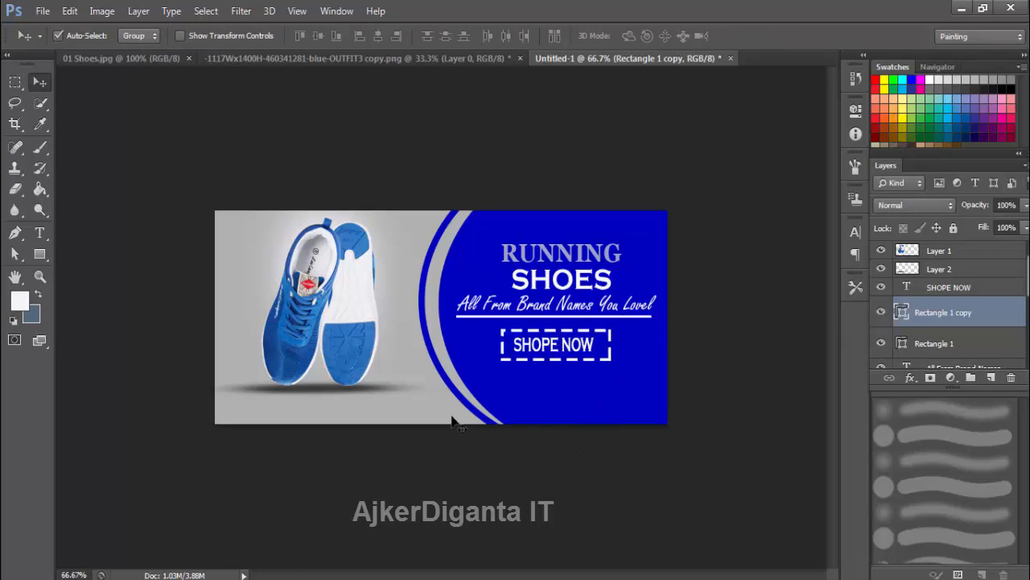
key("ctrl+t")
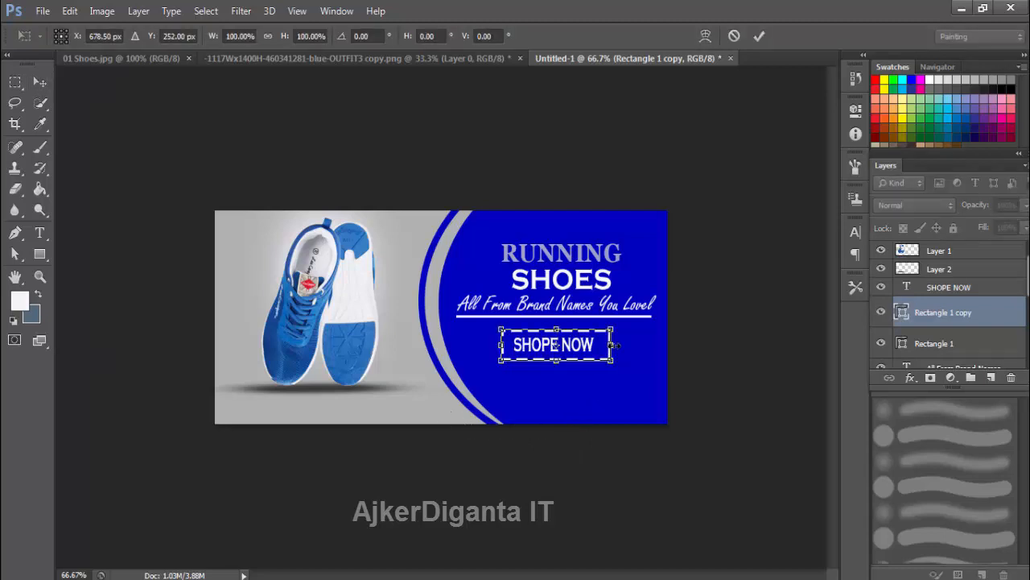
left_click_drag(612, 345, 605, 344)
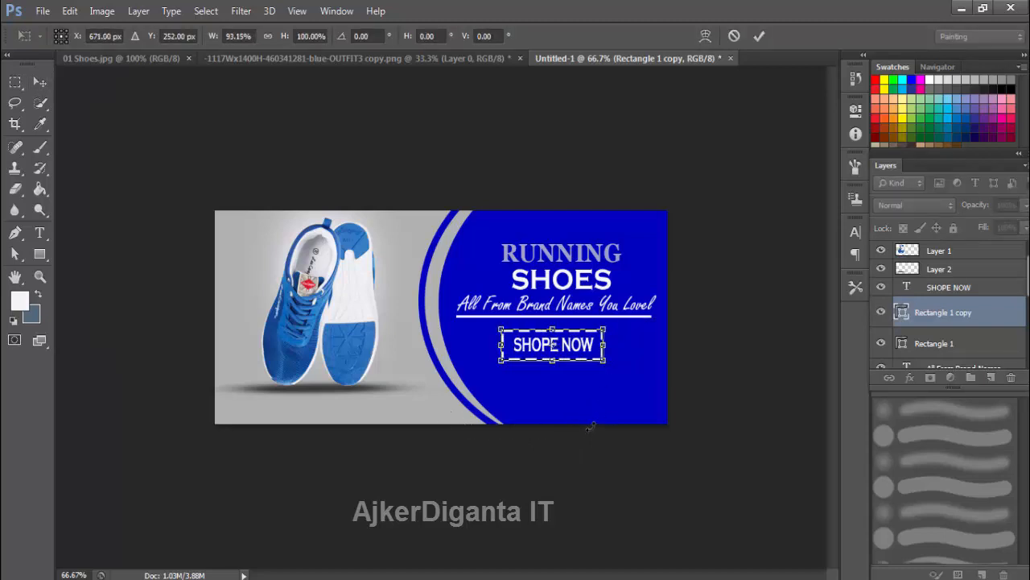
key("Return")
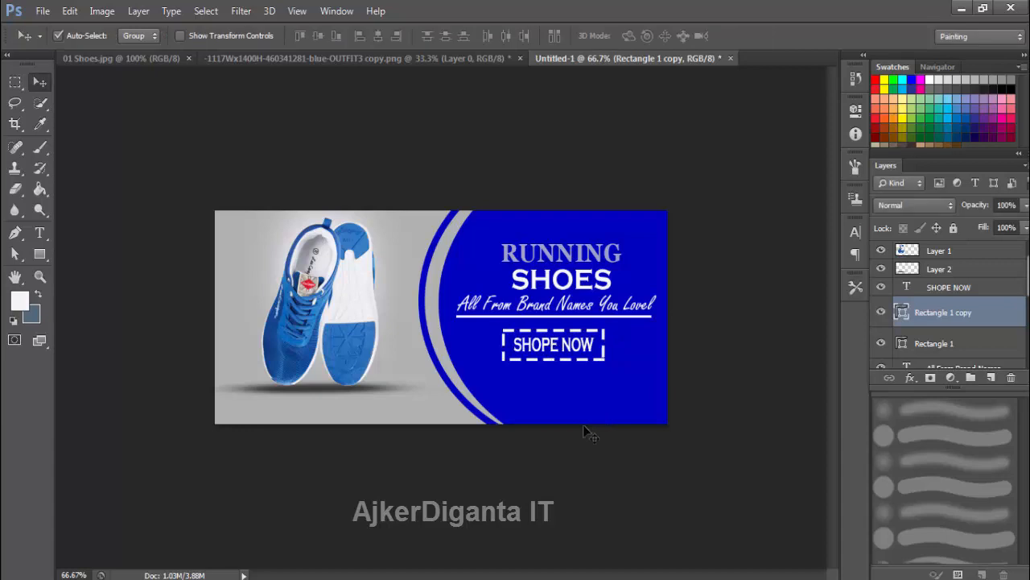
Reduce the height of the SHOPE NOW text slightly inside the dashed box and apply the transformation.
left_click(944, 288)
key("ctrl+t")
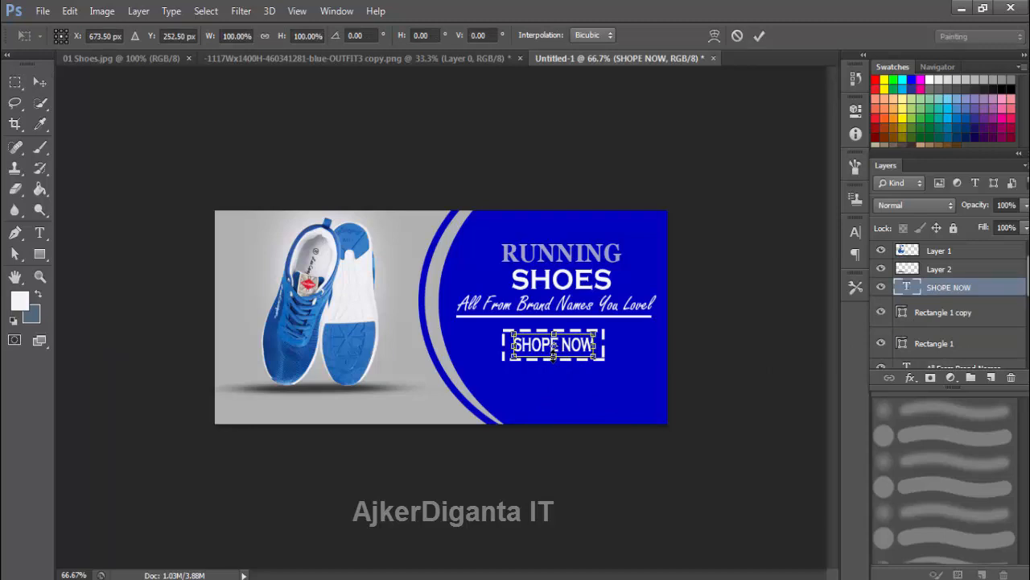
left_click_drag(554, 357, 554, 354)
key("Return")
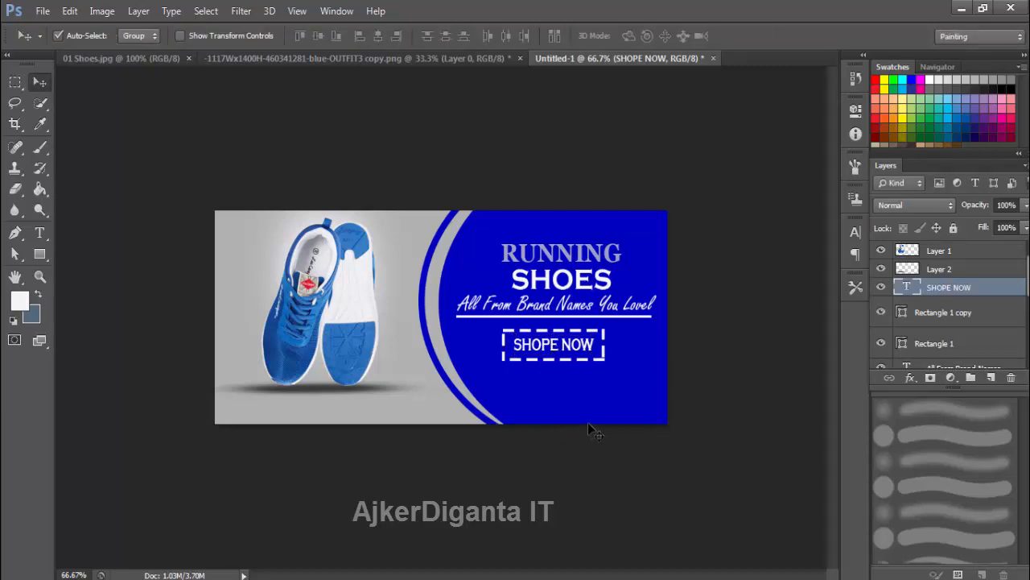
Scale the dashed button box to about 98% in both directions and nudge it right to center it around SHOPE NOW.
left_click(912, 324)
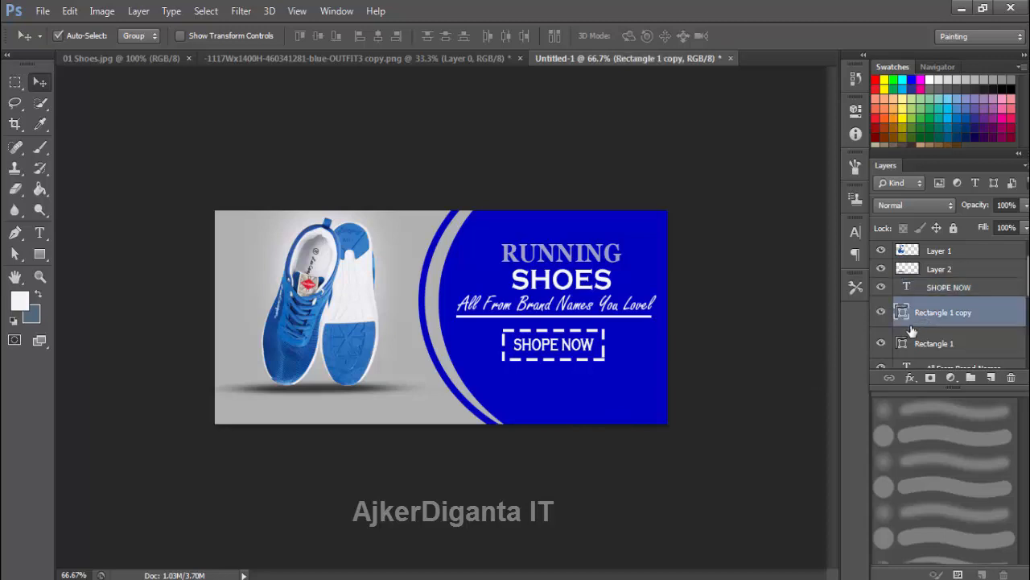
key("ctrl+t")
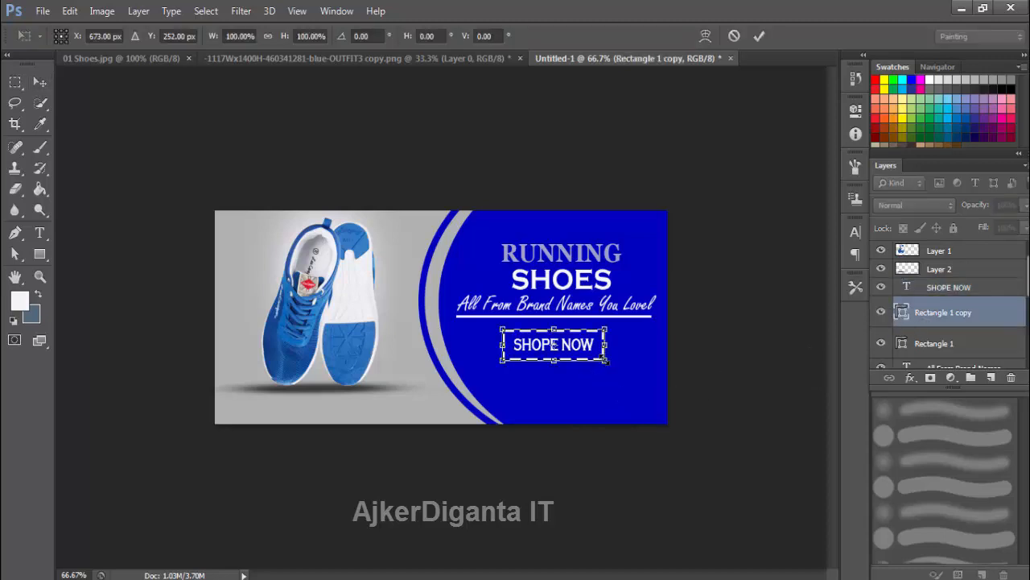
left_click_drag(606, 361, 605, 362)
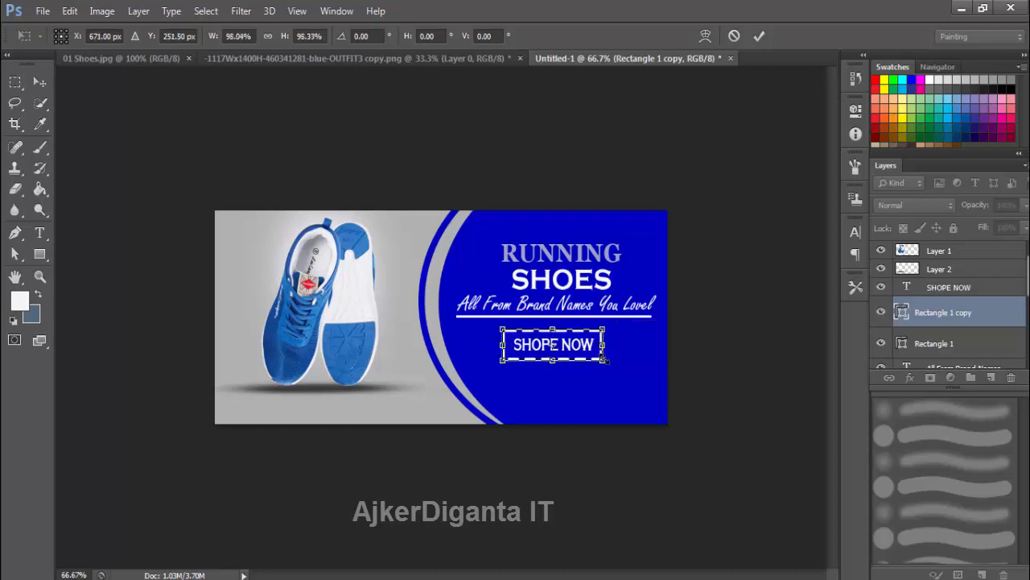
key("Return")
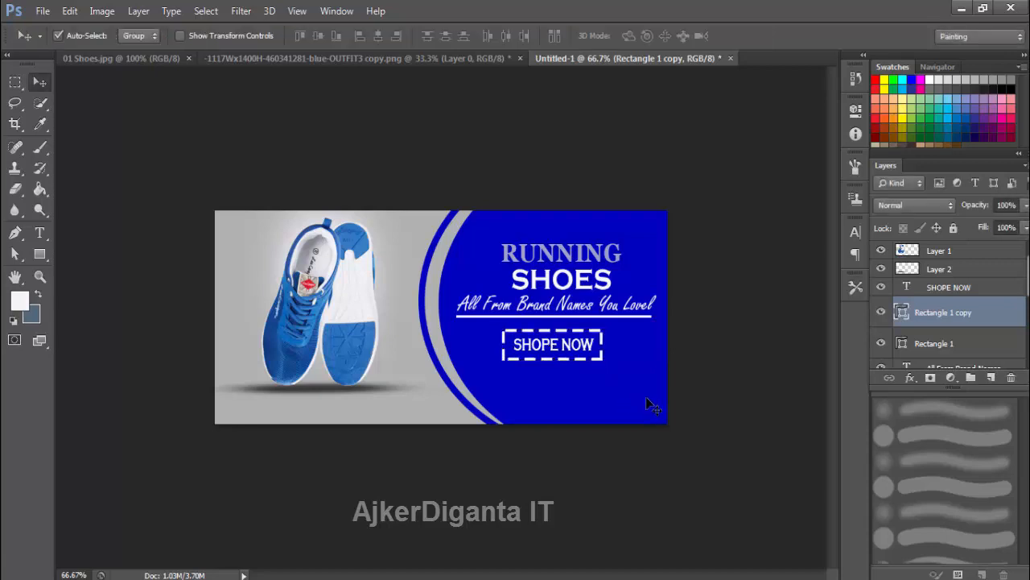
key("Right")
key("Right")
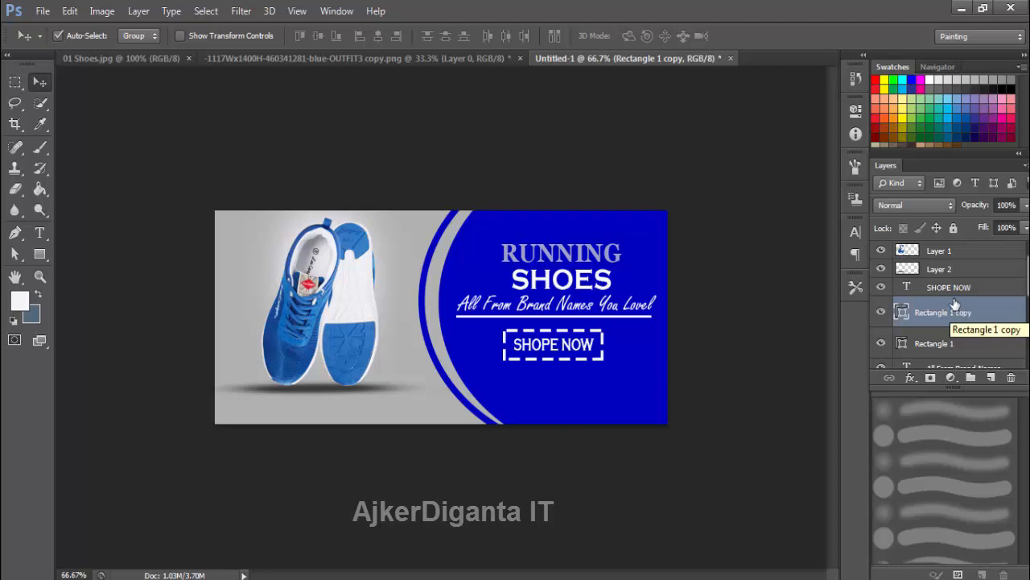
Lower the layer fill of the All From Brand Names tagline to 69%.
left_click(985, 286)
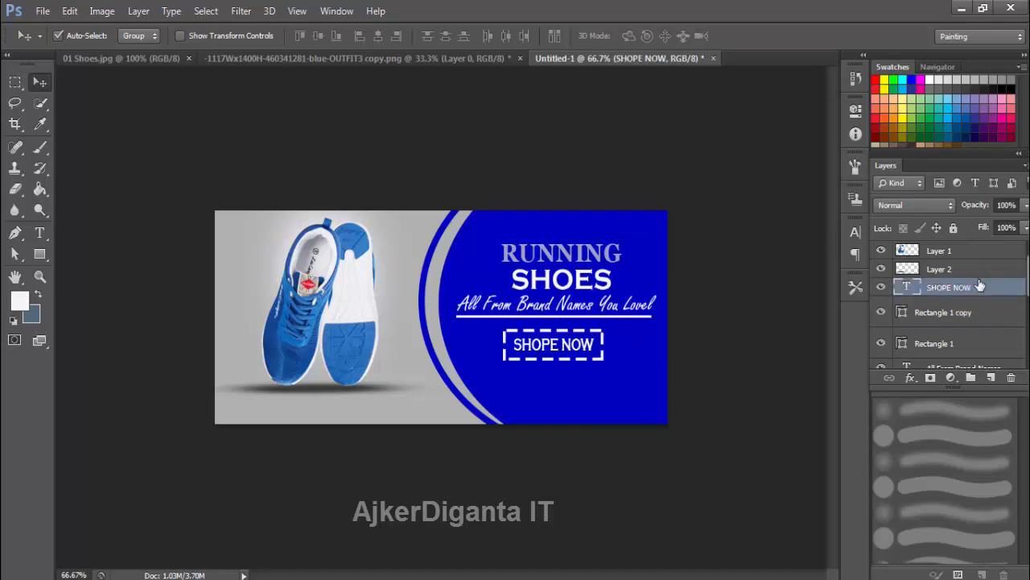
scroll(987, 297, "down", 1)
left_click(990, 312)
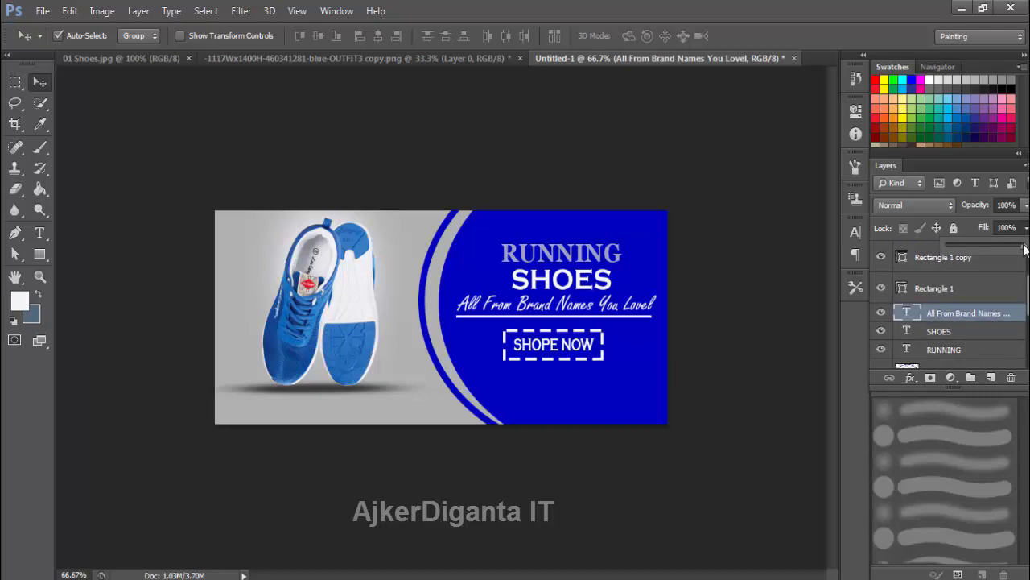
left_click_drag(1026, 249, 1001, 249)
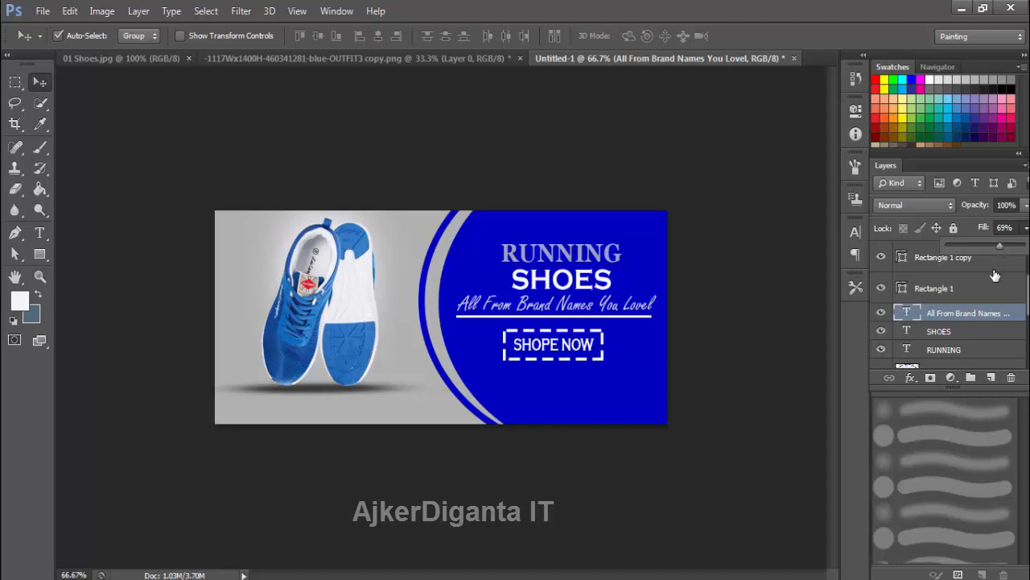
Set the layer fill of the RUNNING text to 76%.
left_click(949, 353)
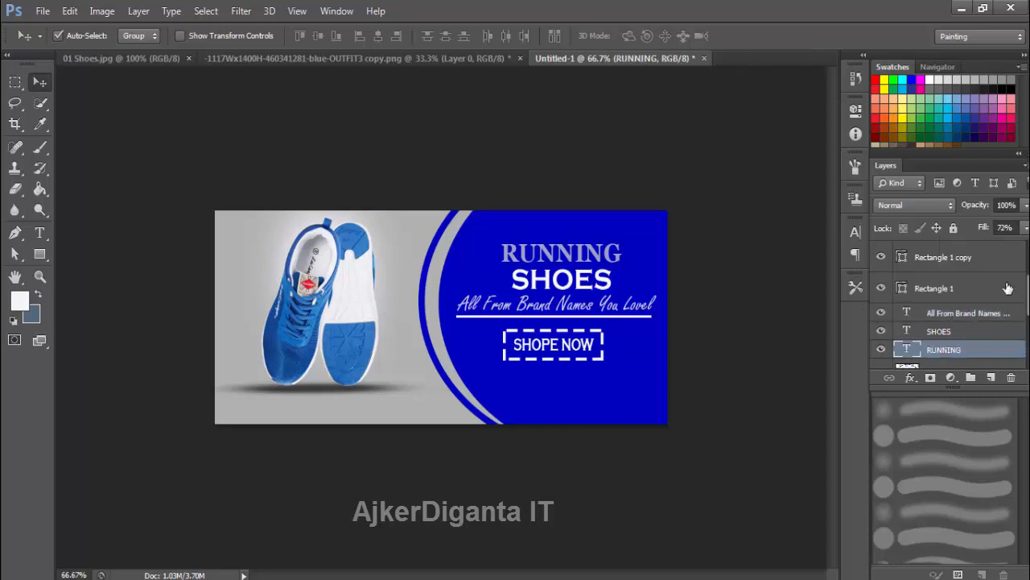
left_click(1026, 228)
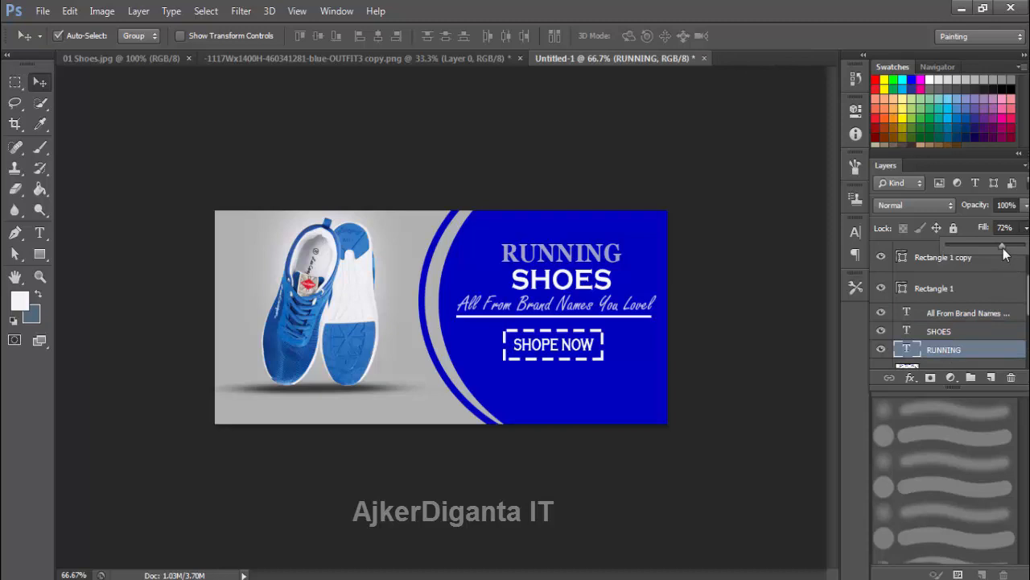
mouse_move(1004, 253)
left_mouse_down()
mouse_move(1015, 252)
mouse_move(982, 252)
mouse_move(1007, 248)
left_mouse_up()
Transform the Ellipse 1 copy layer to 98.30% width and 101.71% height, positioned at X 764 px, Y 175 px, thinning the gray arc.
scroll(1004, 296, "down", 3)
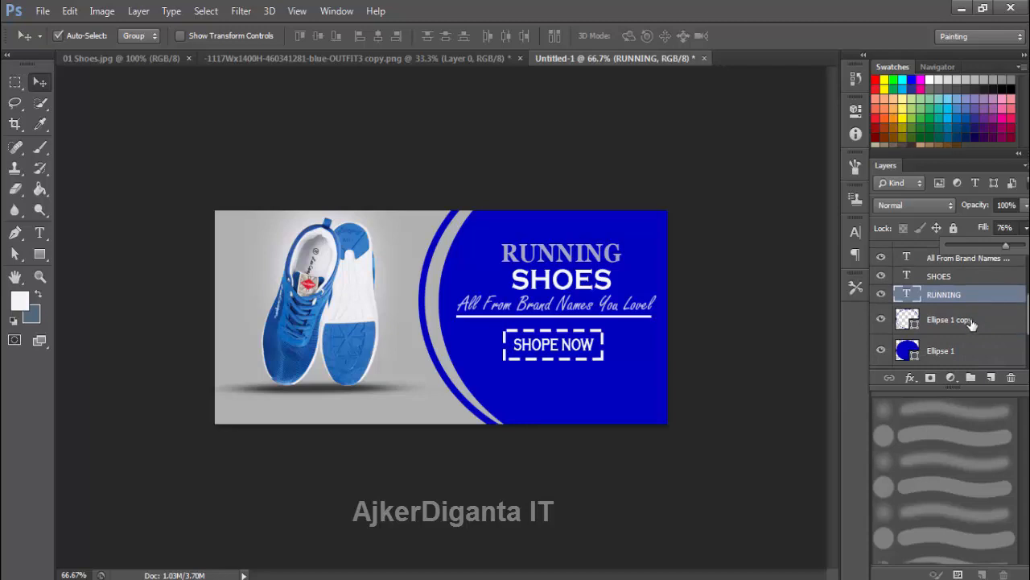
left_click(972, 323)
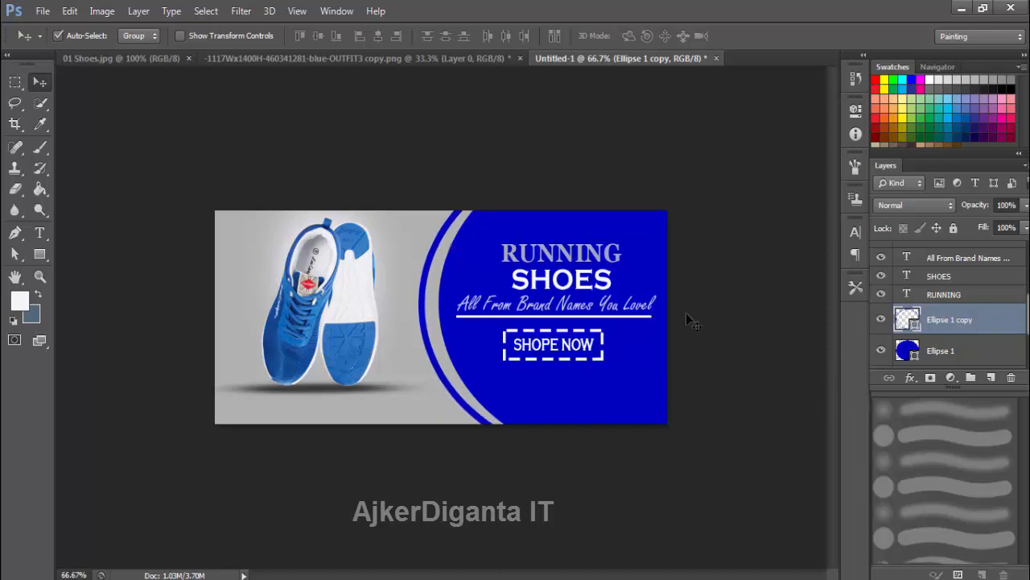
key("ctrl+t")
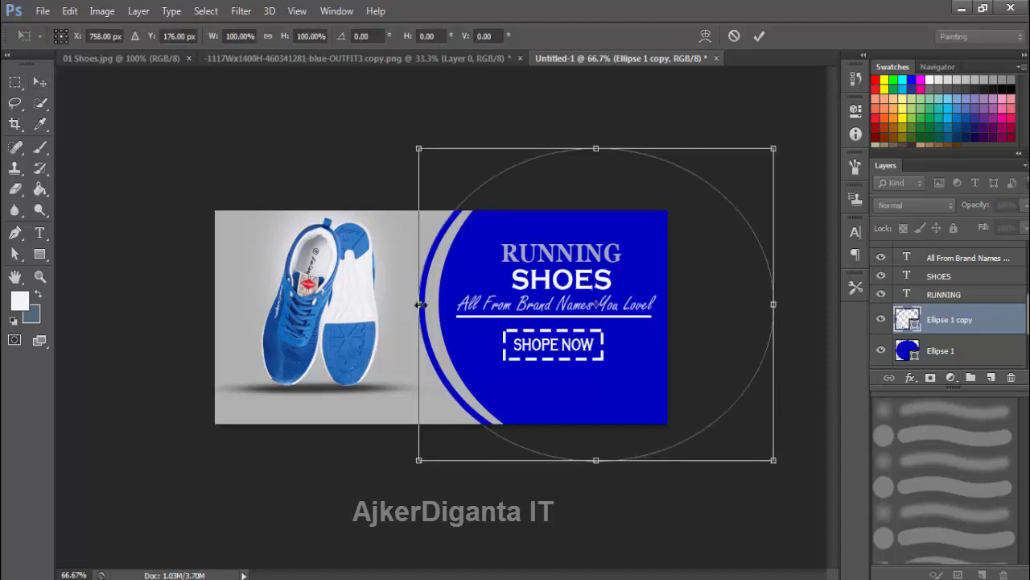
left_click_drag(420, 305, 425, 304)
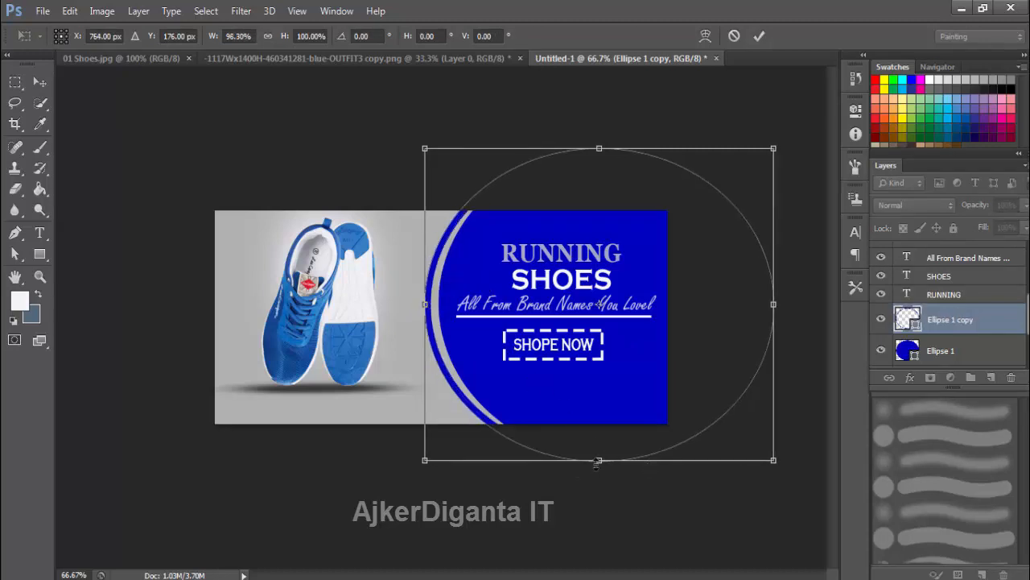
mouse_move(596, 463)
left_mouse_down()
mouse_move(598, 385)
mouse_move(592, 468)
left_mouse_up()
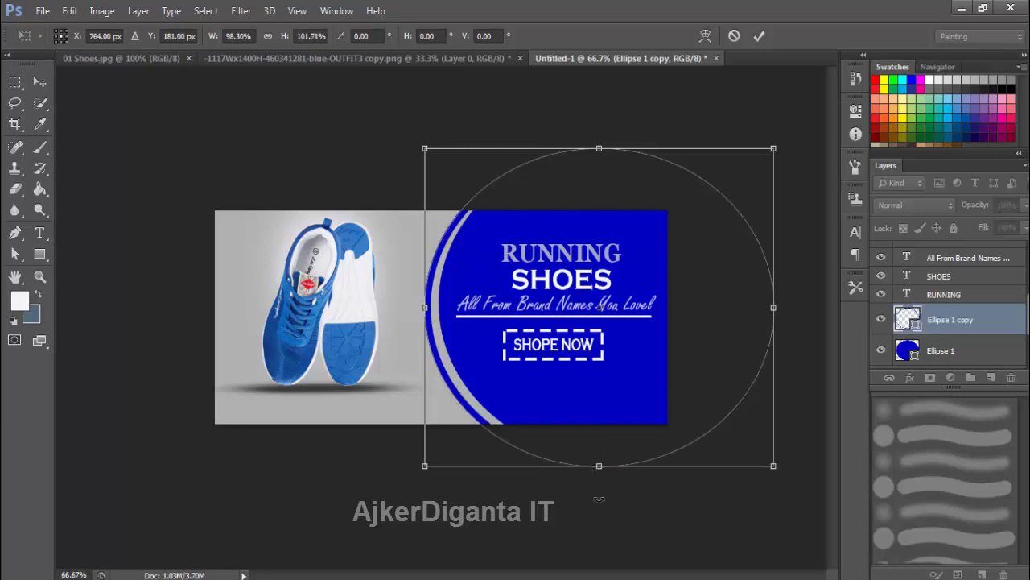
left_click_drag(599, 304, 599, 301)
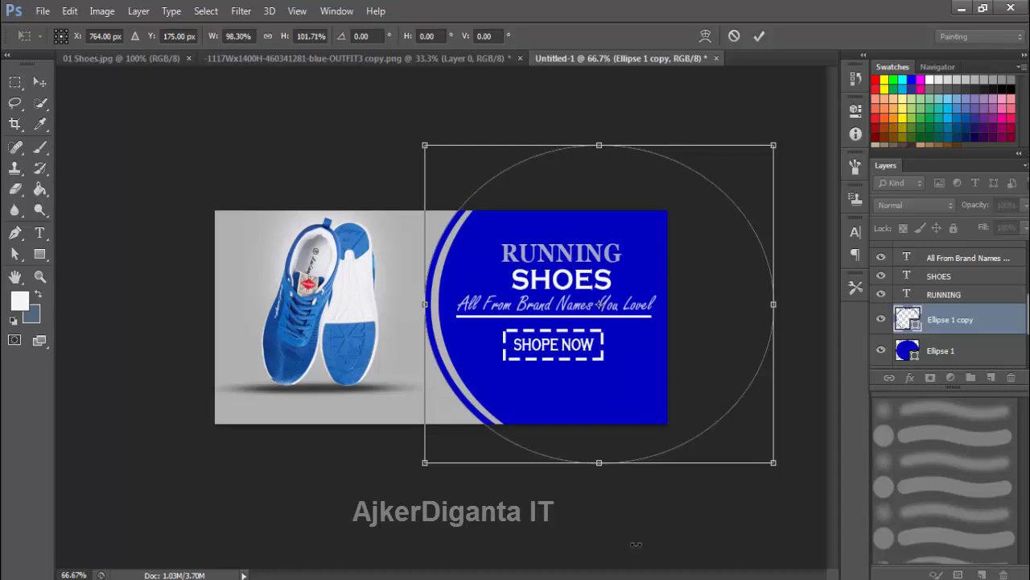
key("Return")
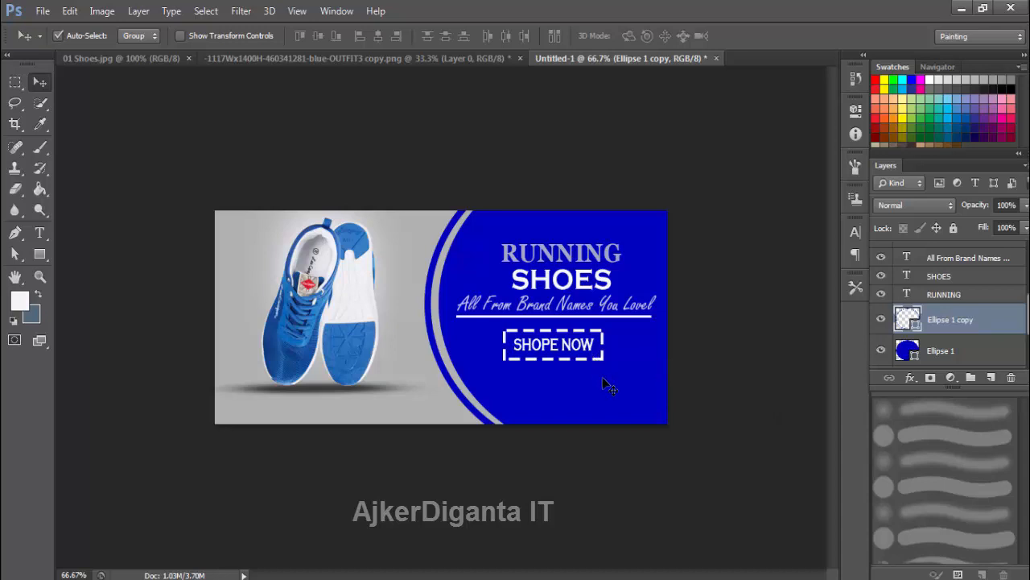
Transform the Ellipse 1 layer to 102.12% width and 97.78% height, and nudge it up to Y 175.50 px.
left_click(952, 357)
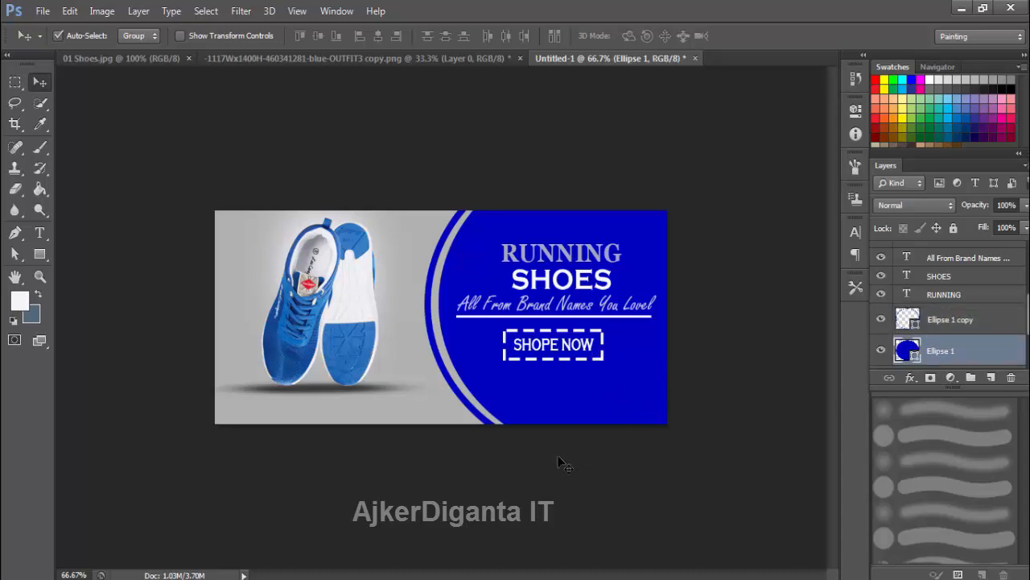
key("ctrl+t")
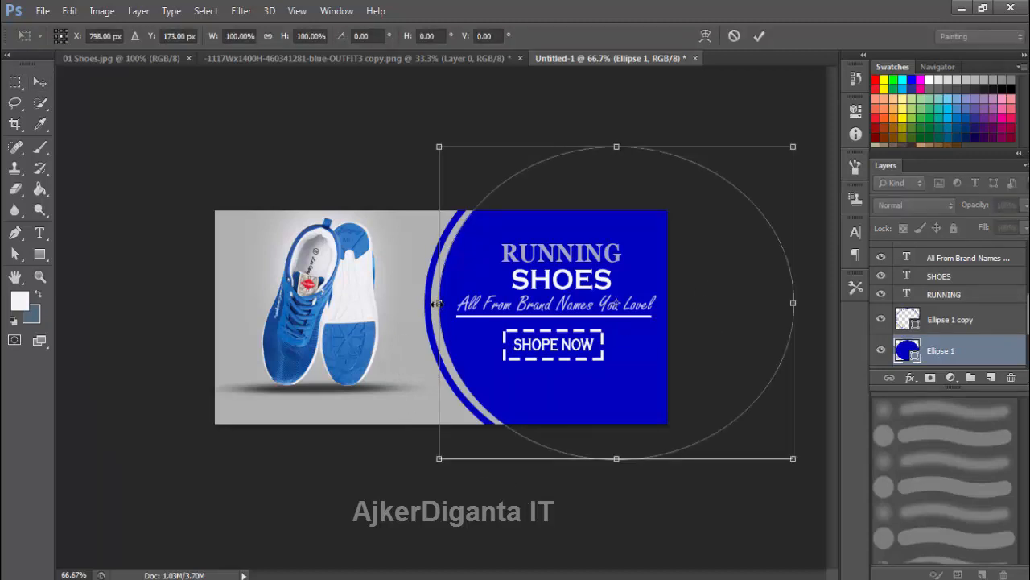
left_click_drag(439, 303, 434, 302)
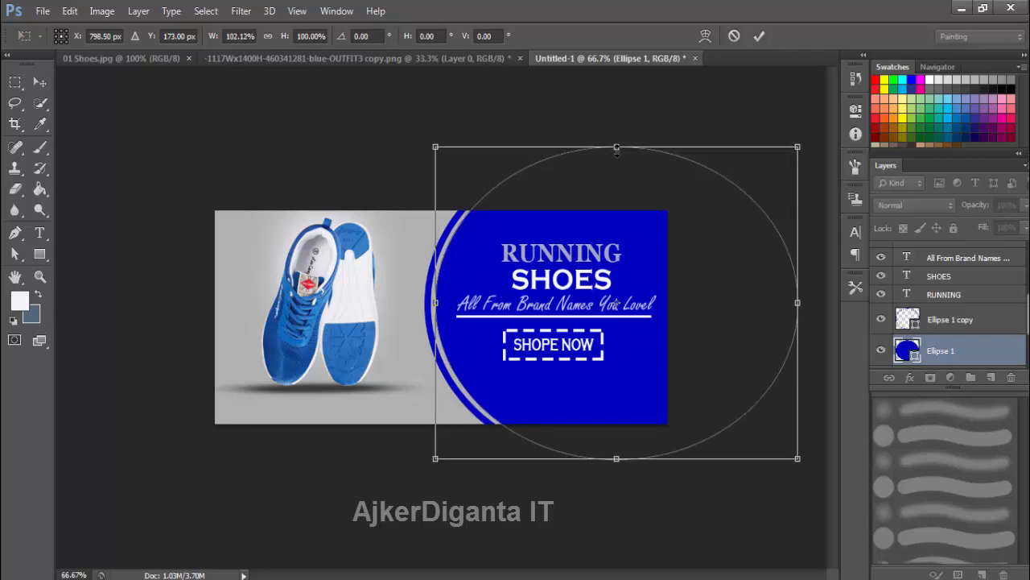
left_click_drag(617, 151, 617, 158)
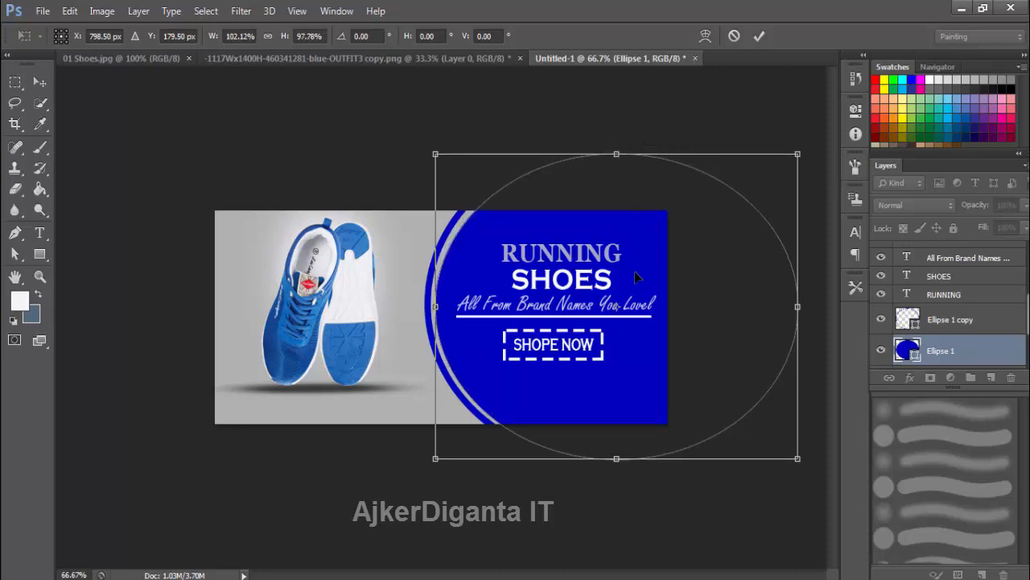
key("Up")
key("Up")
key("Up")
key("Up")
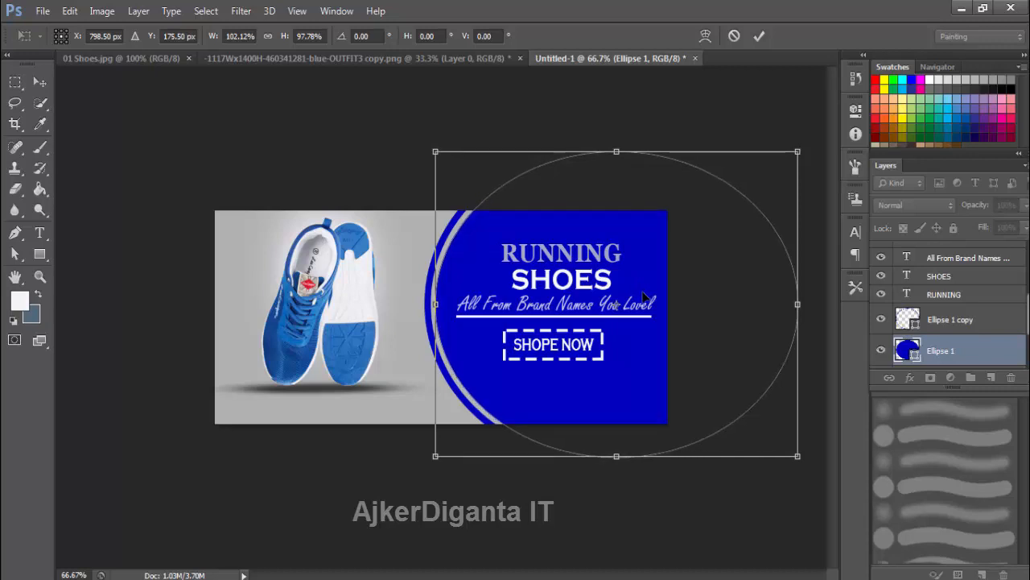
key("Return")
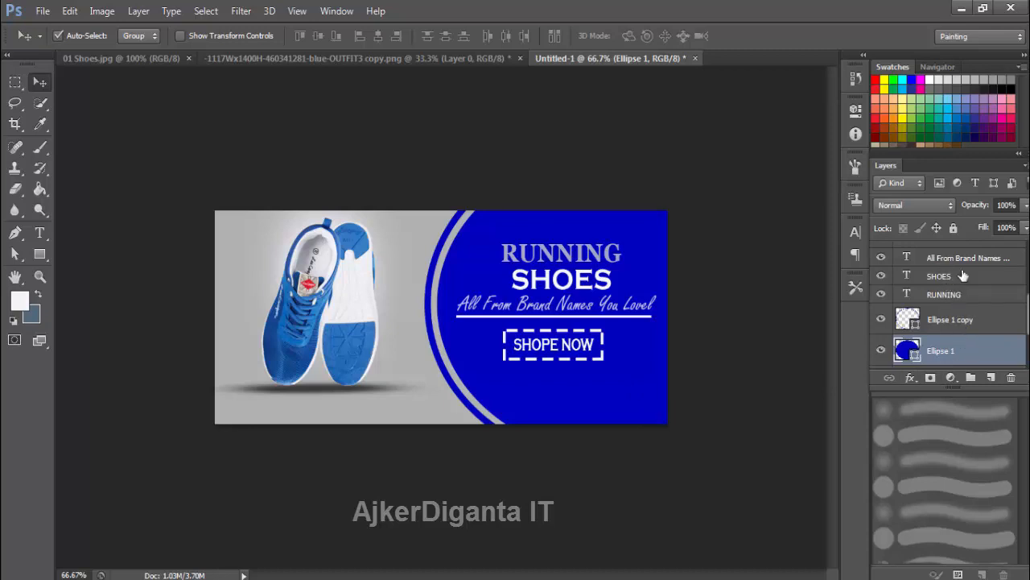
Nudge the SHOPE NOW text and its dashed box, the Rectangle 1 copy layer, together a few pixels to the right.
scroll(964, 276, "up", 1)
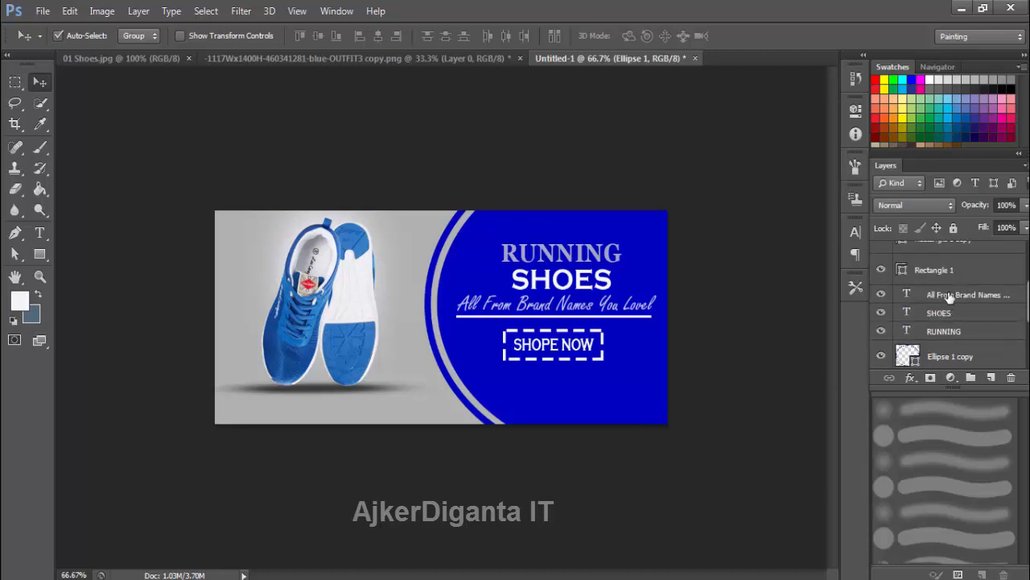
scroll(966, 326, "up", 3)
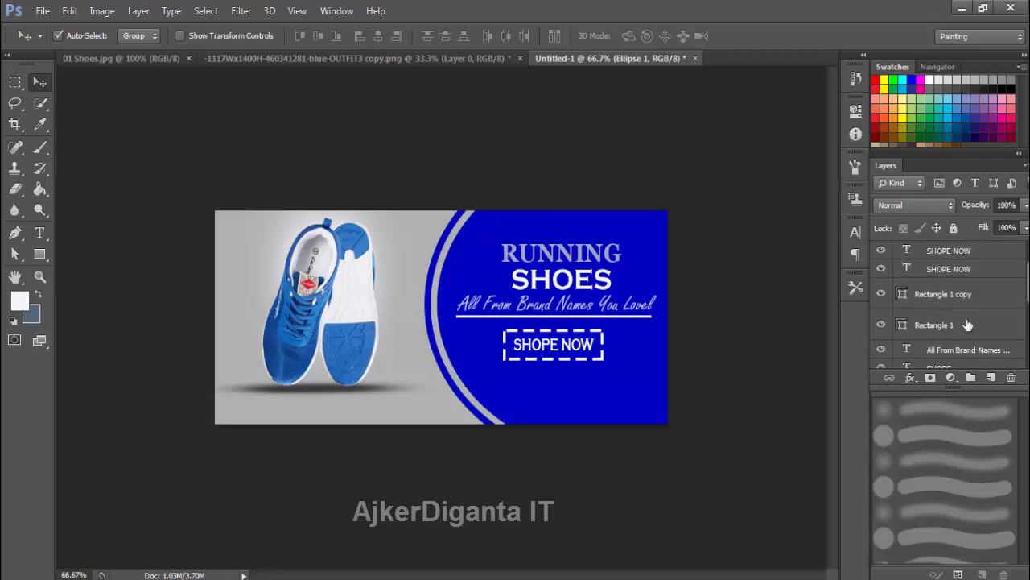
left_click(951, 272)
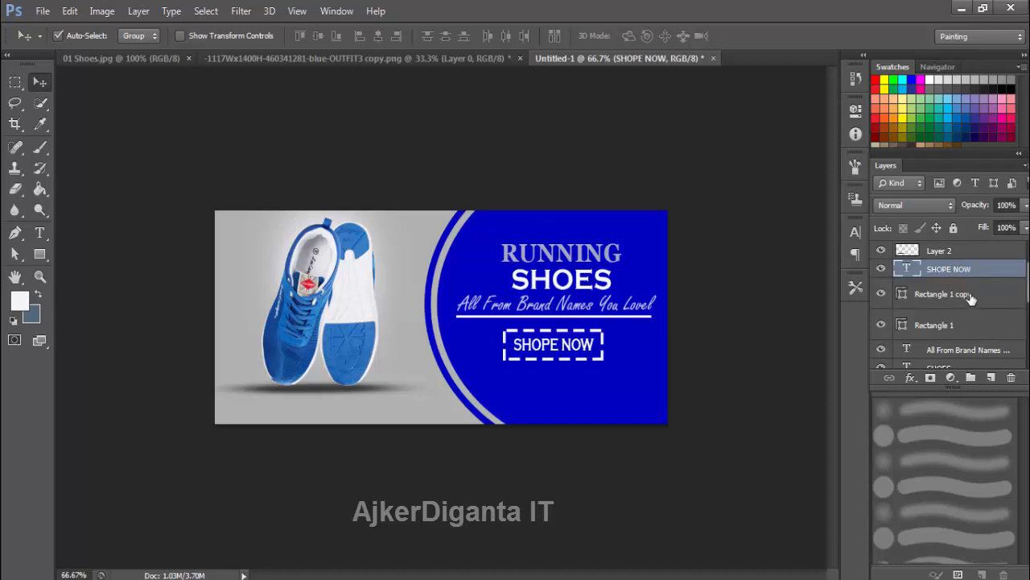
left_click(968, 297, "shift")
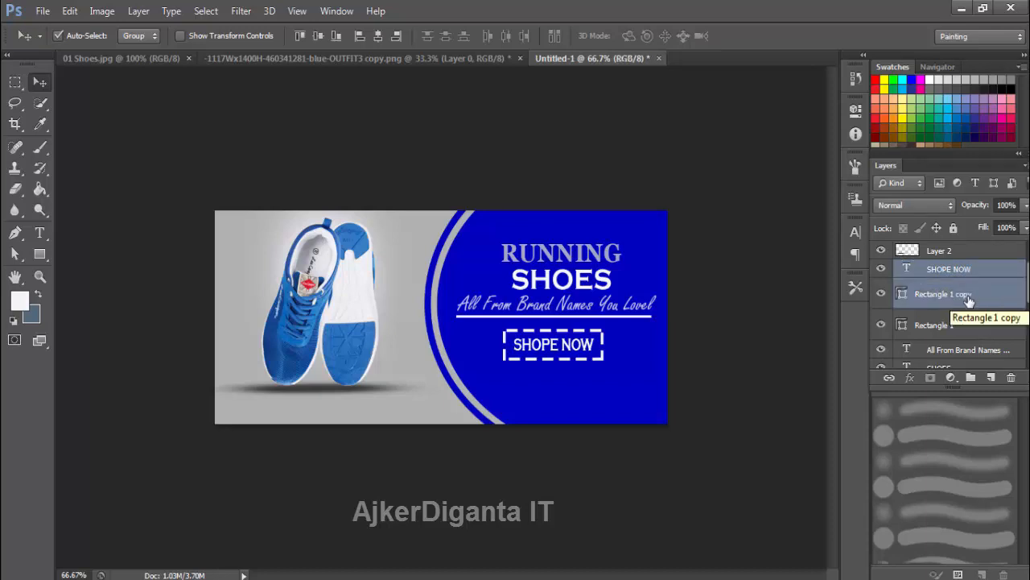
key("Right")
key("Right")
key("Right")
key("Right")
key("Right")
key("Right")
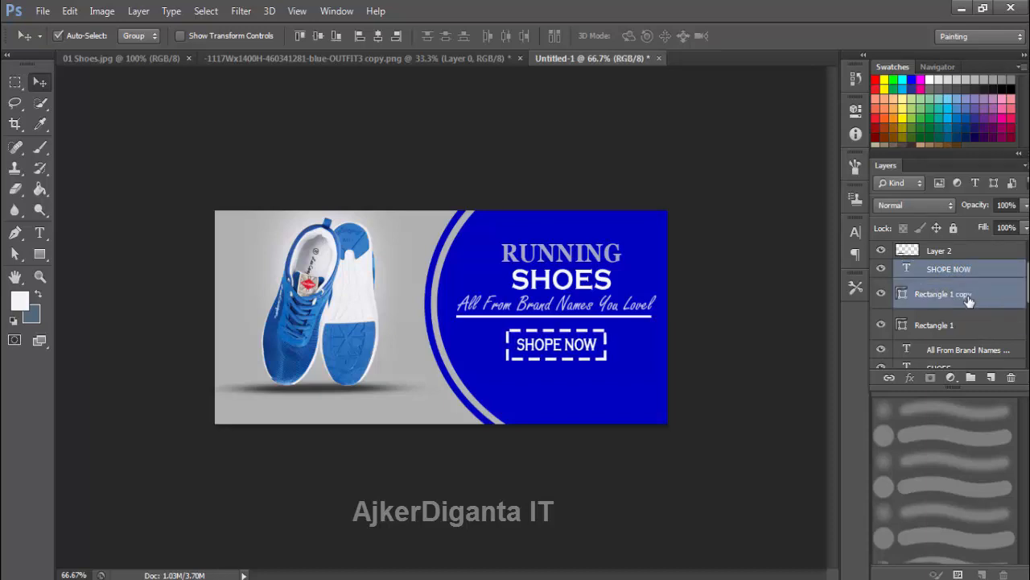
key("Left")
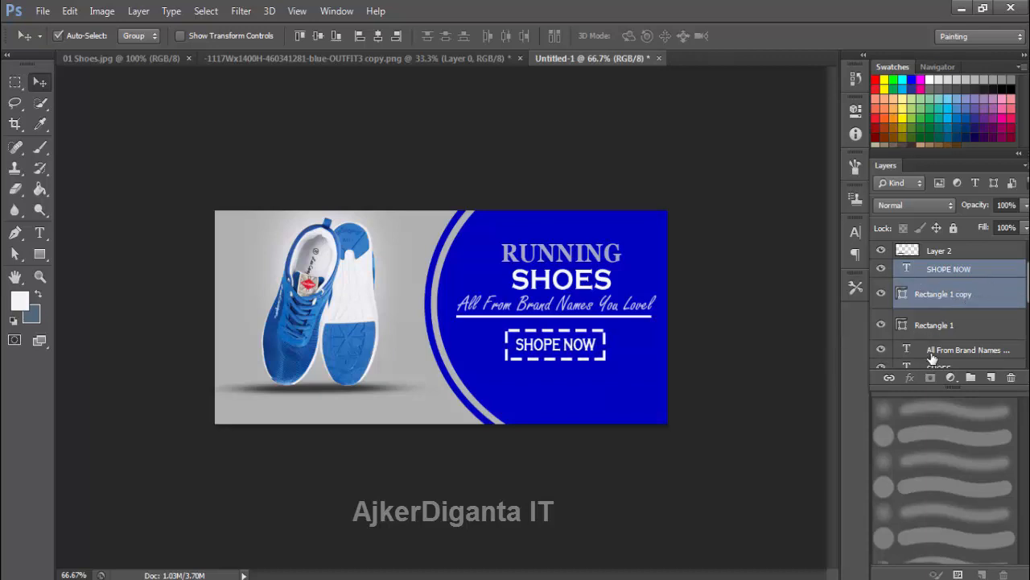
Nudge the All From Brand Names tagline and its Rectangle 1 underline together slightly to the right.
left_click(932, 358)
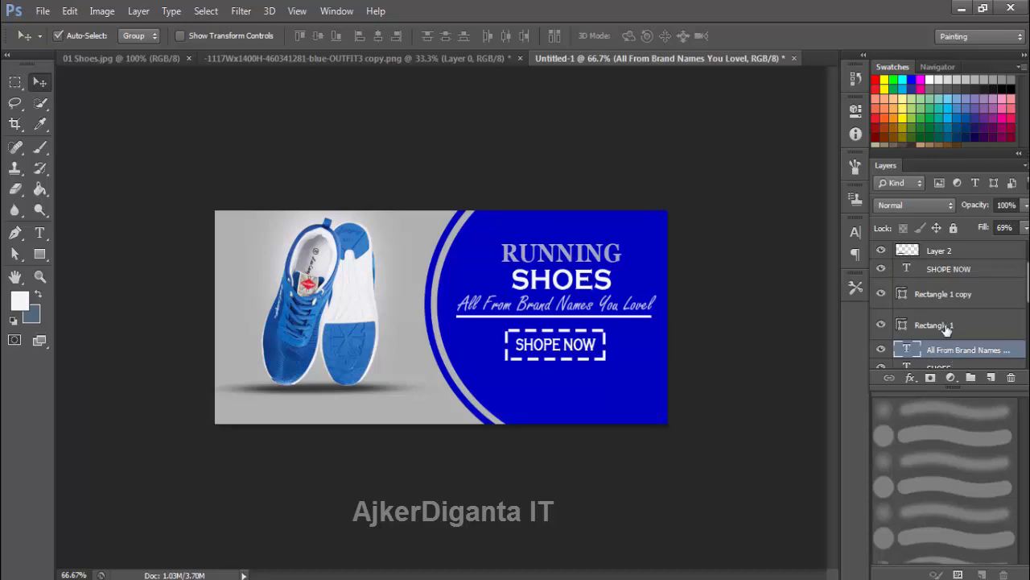
left_click(947, 329, "shift")
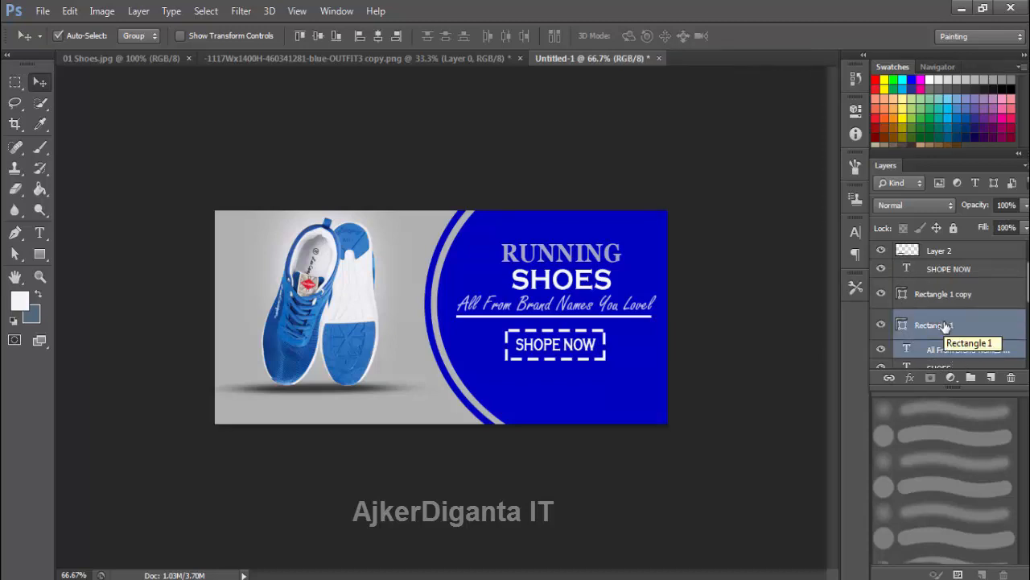
key("Right")
key("Right")
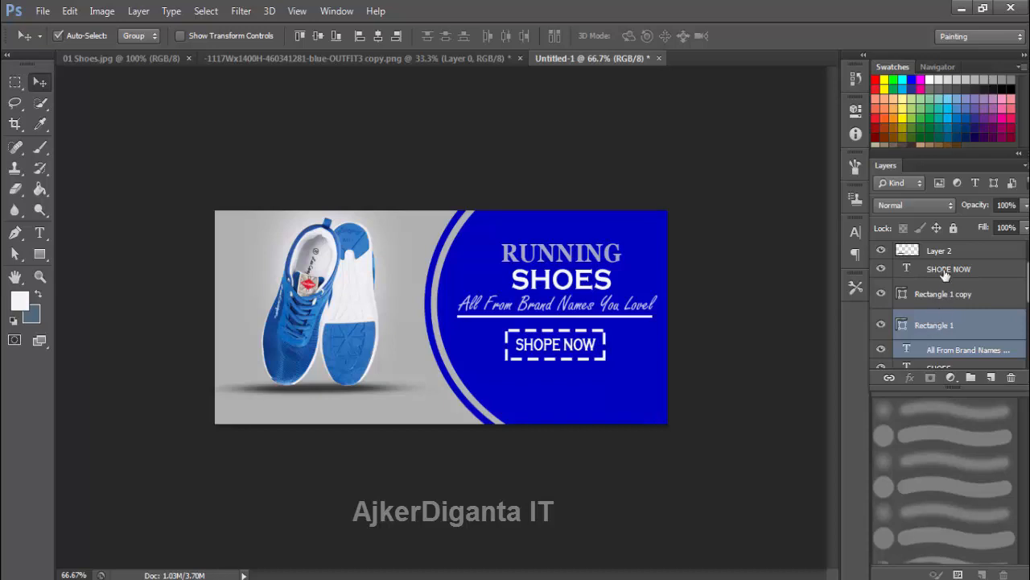
Nudge the SHOES text left to center it above the tagline and the dashed button.
scroll(970, 334, "down", 2)
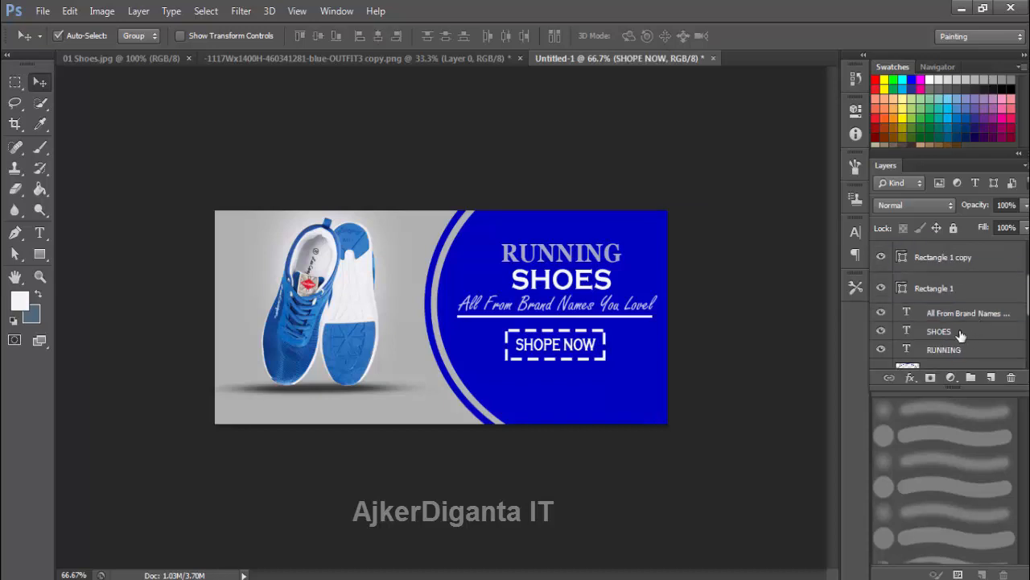
left_click(961, 332)
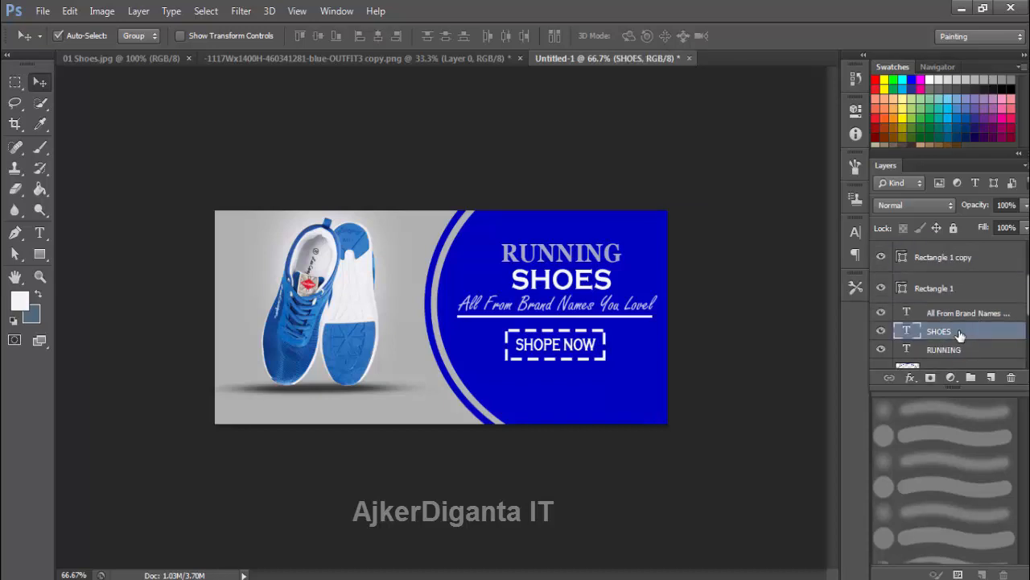
key("Left")
key("Left")
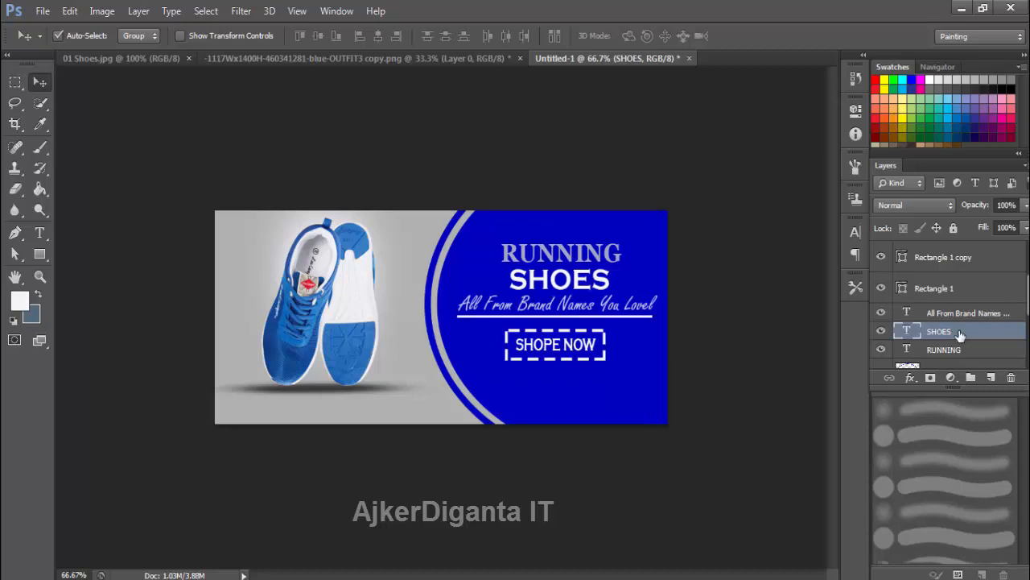
key("Left")
key("Left")
key("Left")
key("Left")
key("Left")
key("Left")
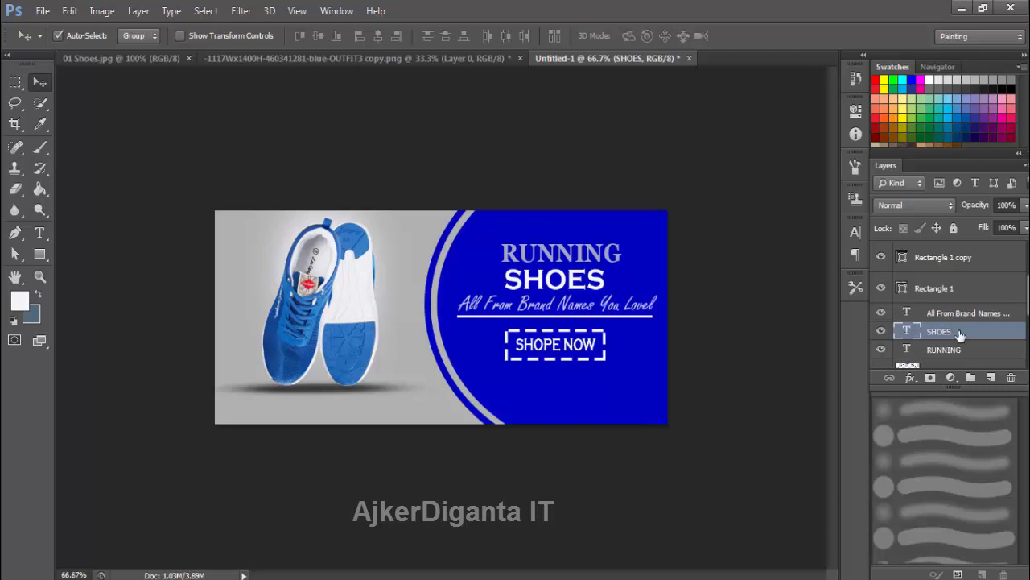
key("Left")
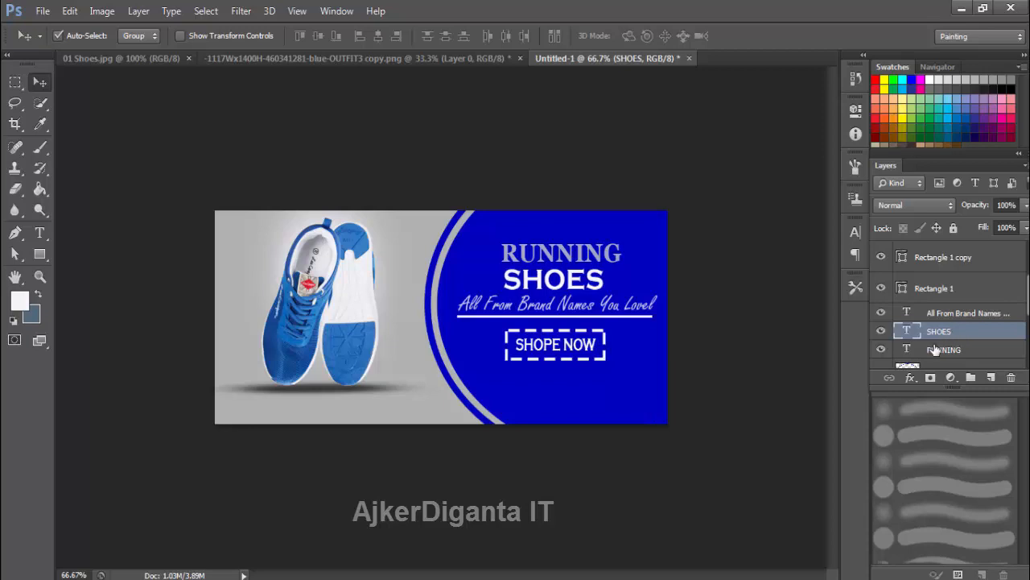
Nudge the RUNNING text left to center it above the SHOES text.
left_click(932, 354)
key("Left")
key("Left")
key("Left")
key("Left")
key("Left")
key("Left")
key("Left")
key("Left")
key("Left")
key("Left")
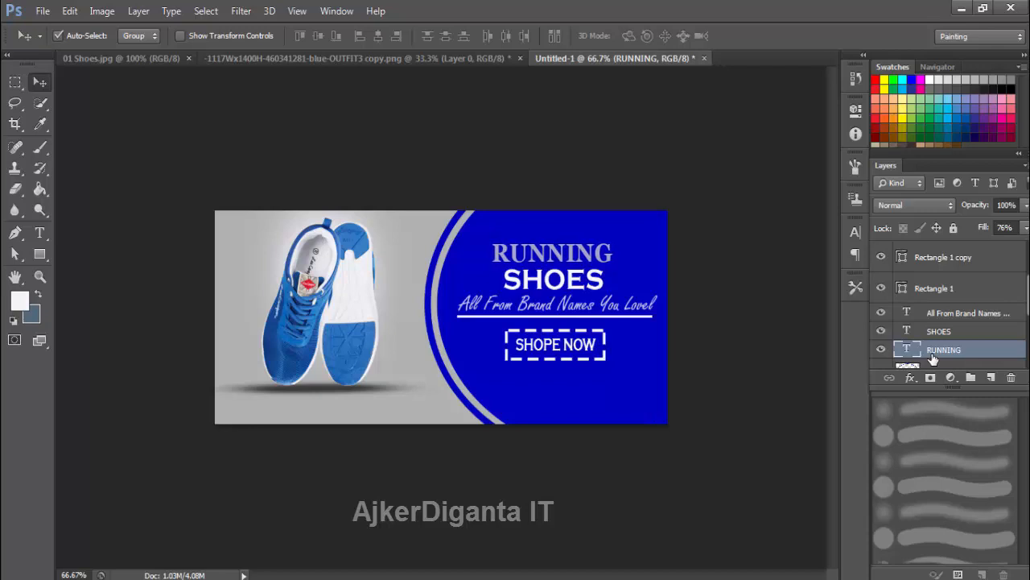
Scale the glow on Layer 3 behind the shoes down to 92.01% width and 90.93% height.
scroll(994, 358, "down", 2)
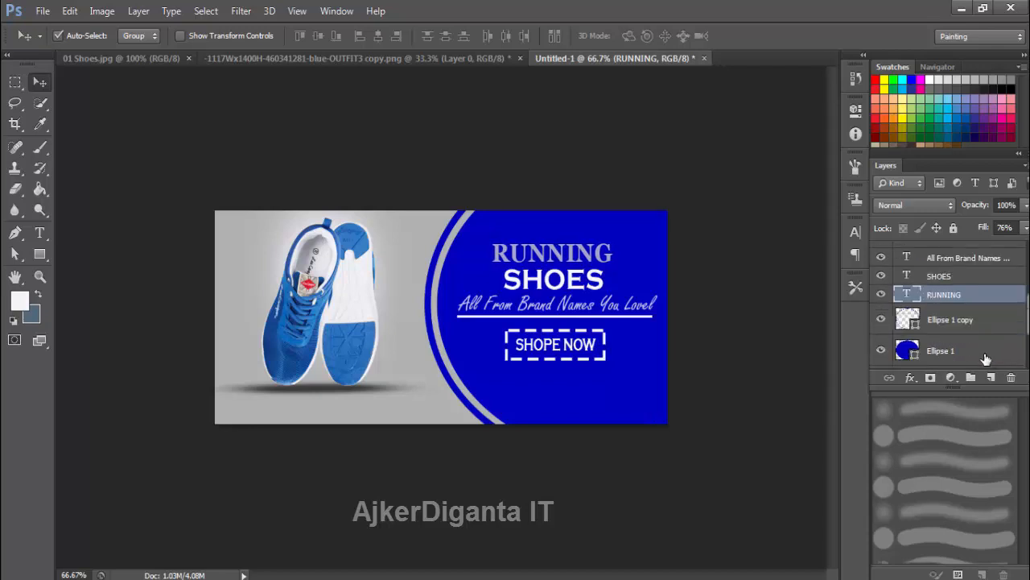
scroll(986, 345, "down", 2)
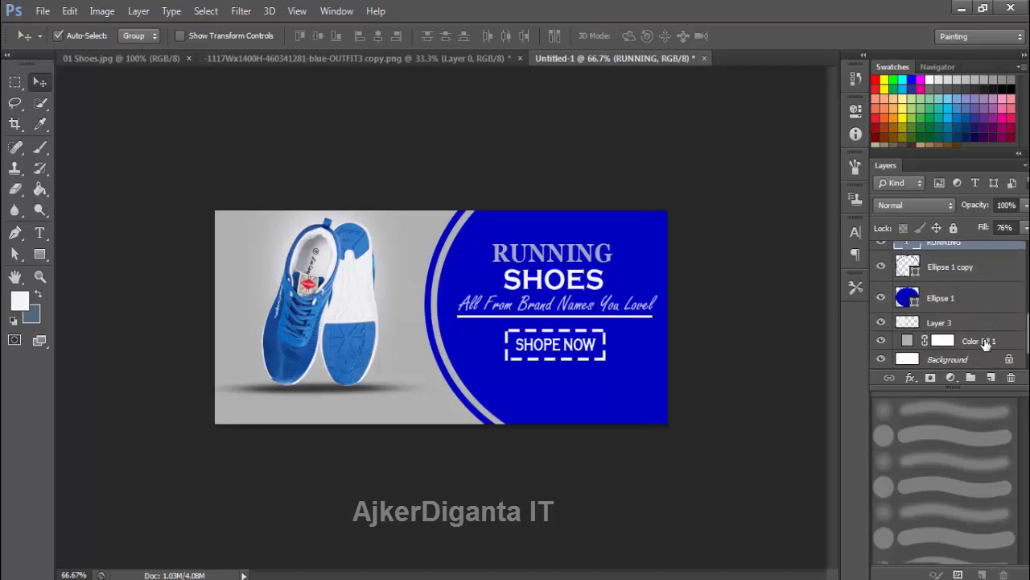
left_click(943, 323)
key("ctrl+t")
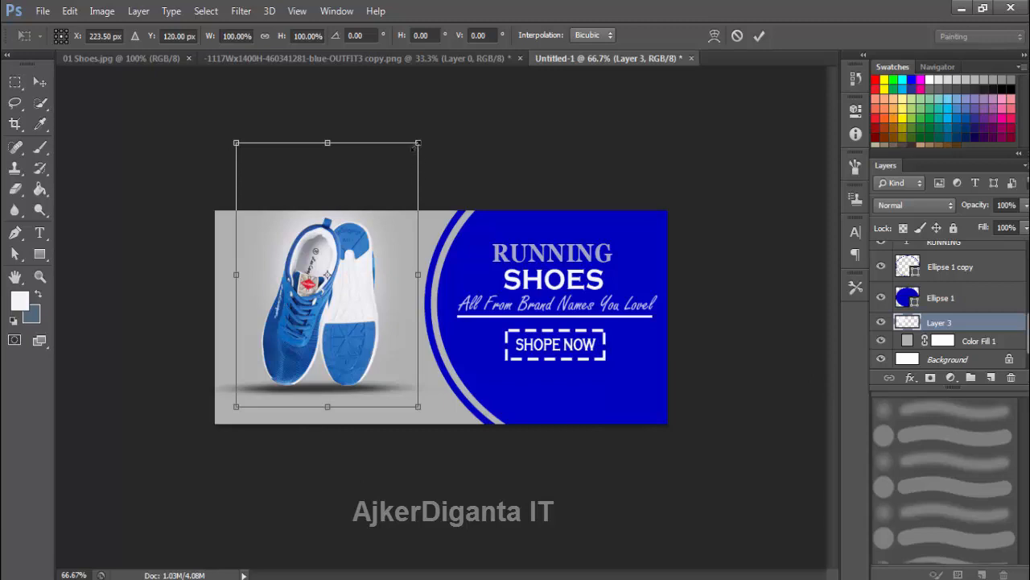
left_click_drag(418, 143, 418, 167)
left_click_drag(417, 287, 410, 287)
left_click_drag(235, 287, 243, 287)
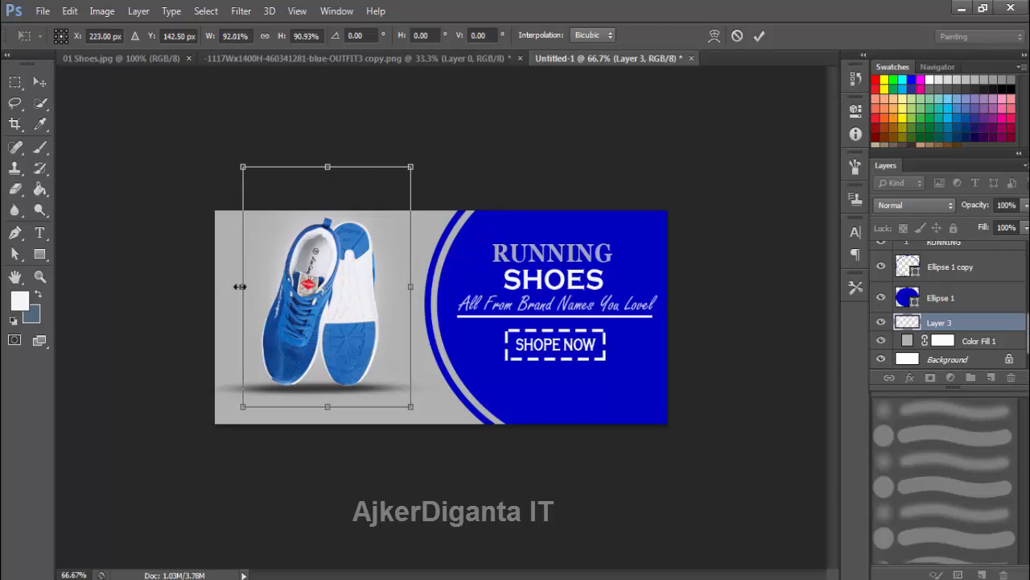
key("Return")
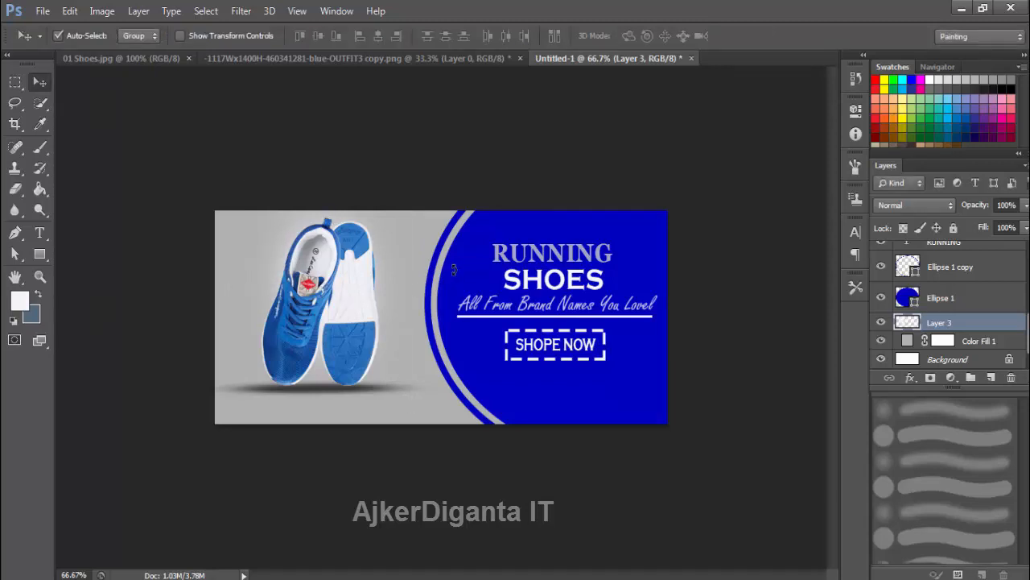
left_click(910, 345)
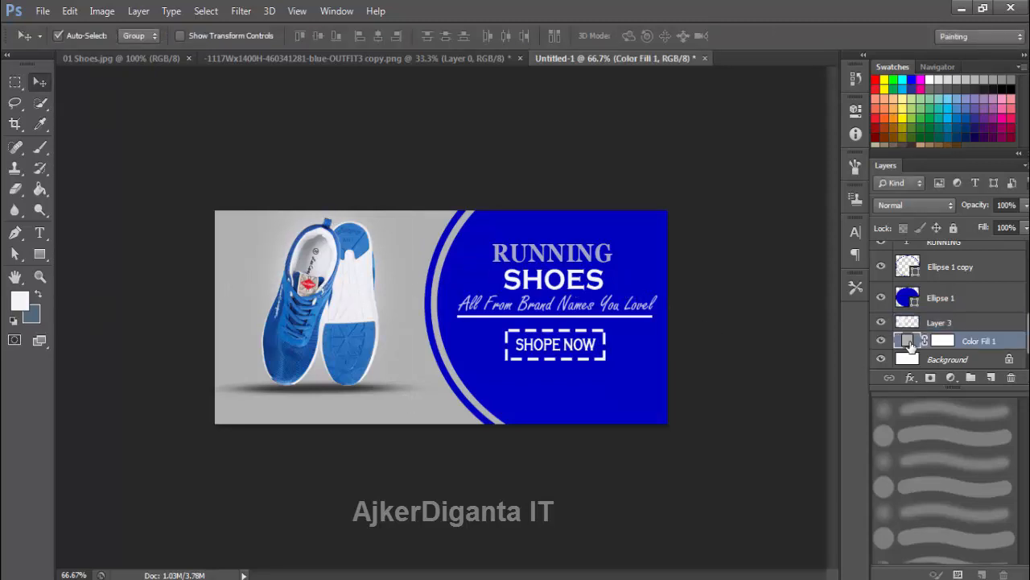
left_click(1027, 227)
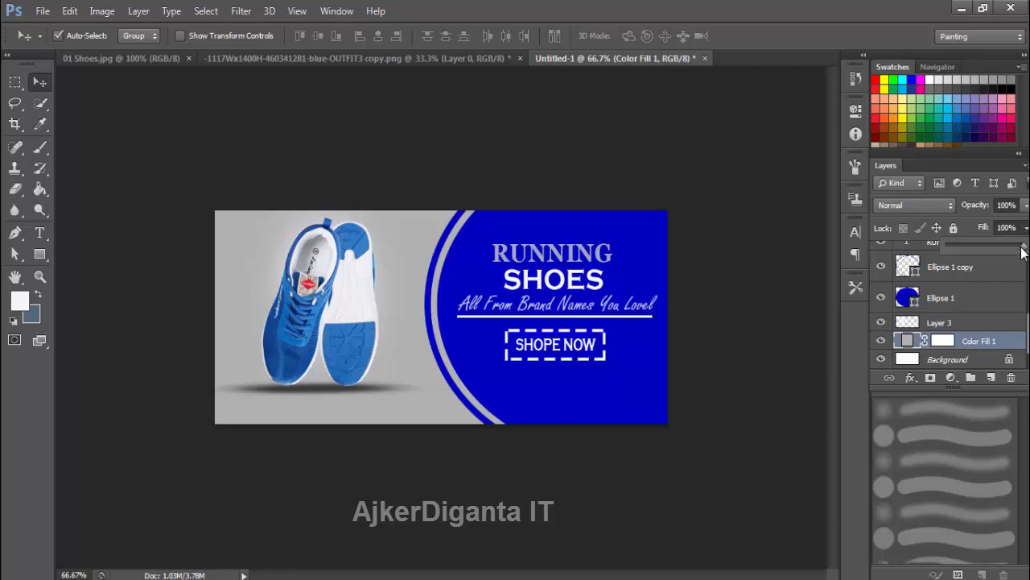
mouse_move(1022, 250)
left_mouse_down()
mouse_move(978, 252)
mouse_move(1027, 250)
left_mouse_up()
left_click(856, 384)
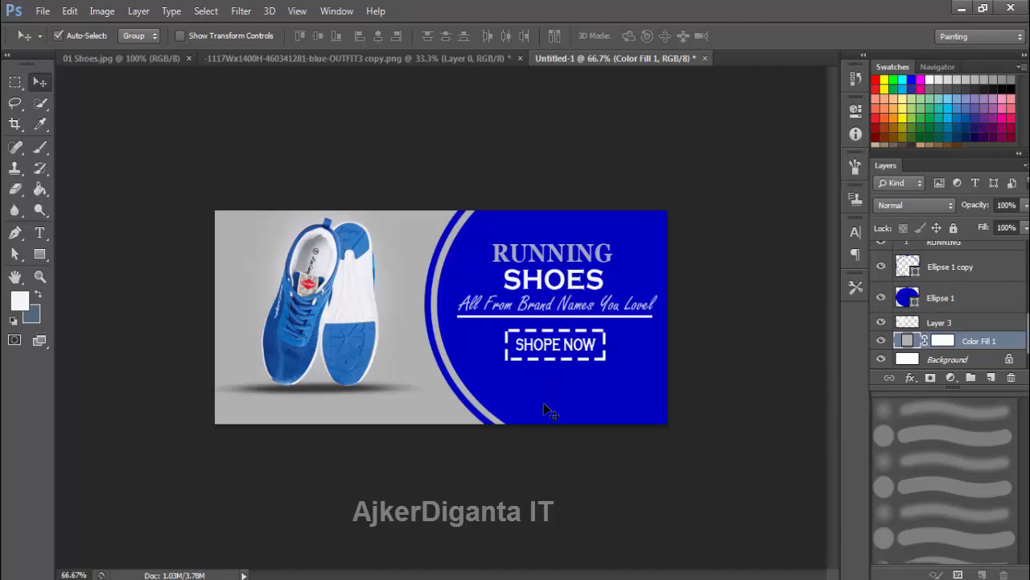
Save the banner to the Desktop as a JPEG named Shoes pic with quality 7 and the Baseline ("Standard") format option.
left_click(43, 10)
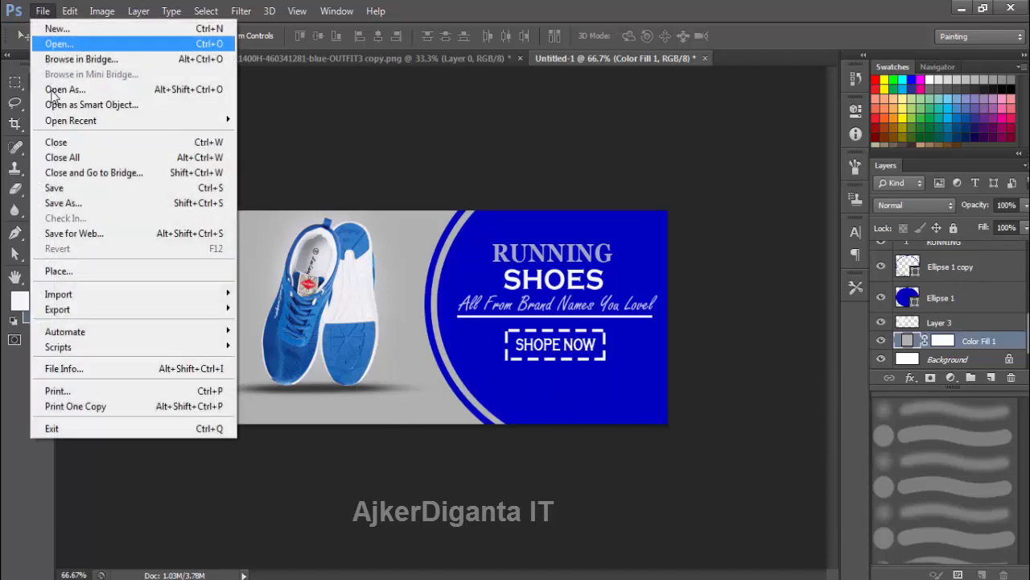
left_click(57, 190)
left_click(261, 124)
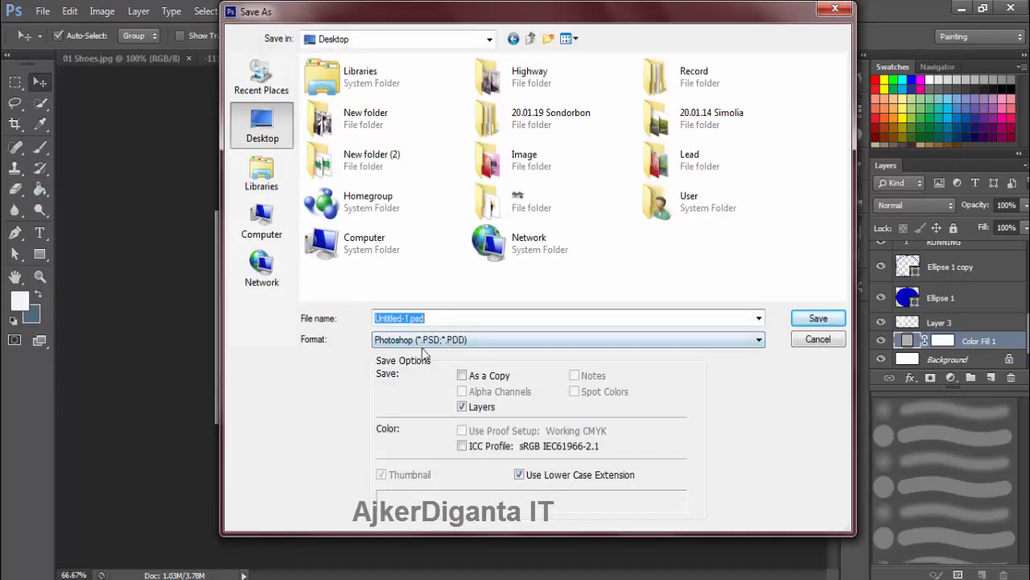
left_click(426, 339)
left_click(419, 448)
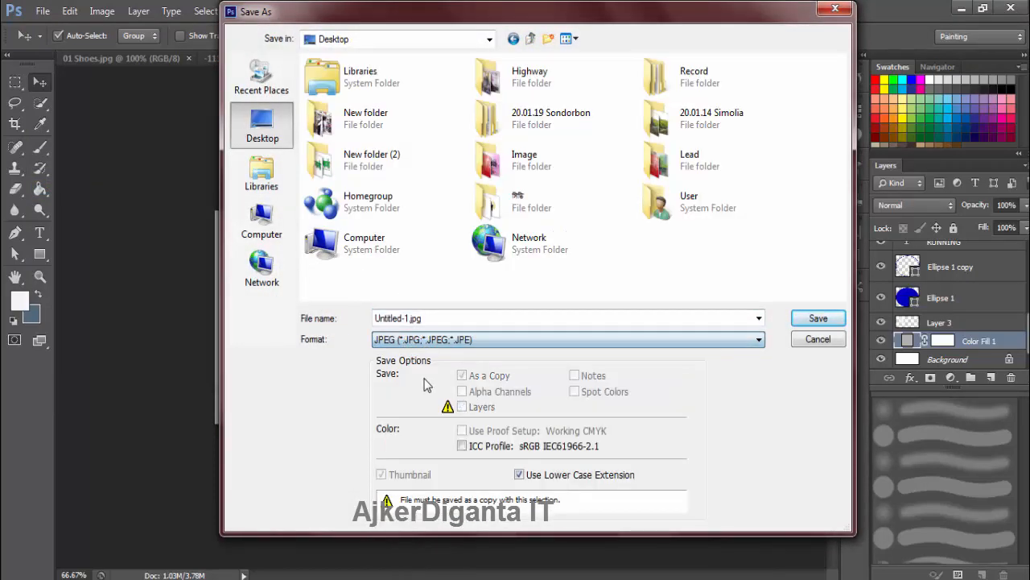
left_click(433, 322)
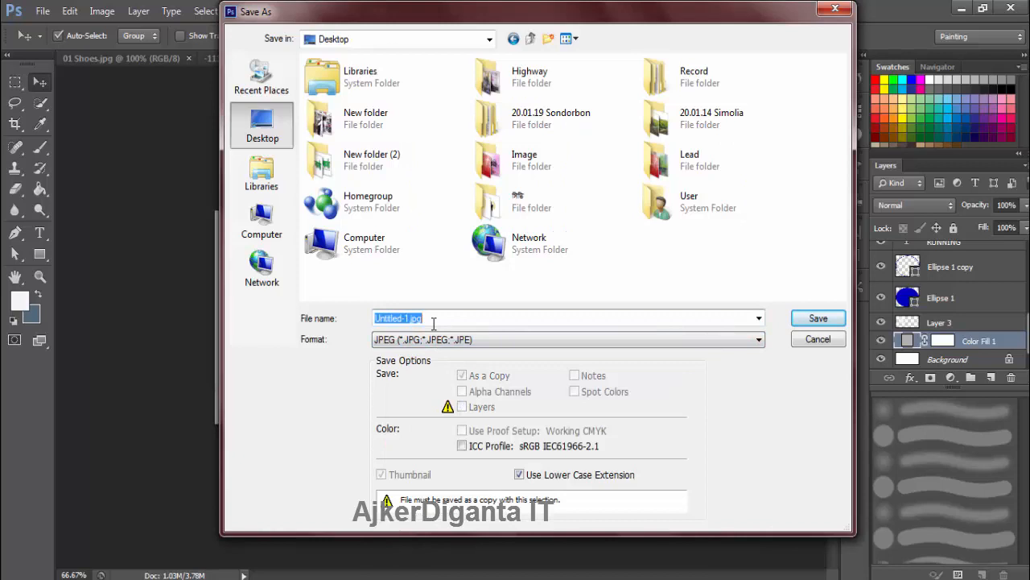
type("Shoes pic")
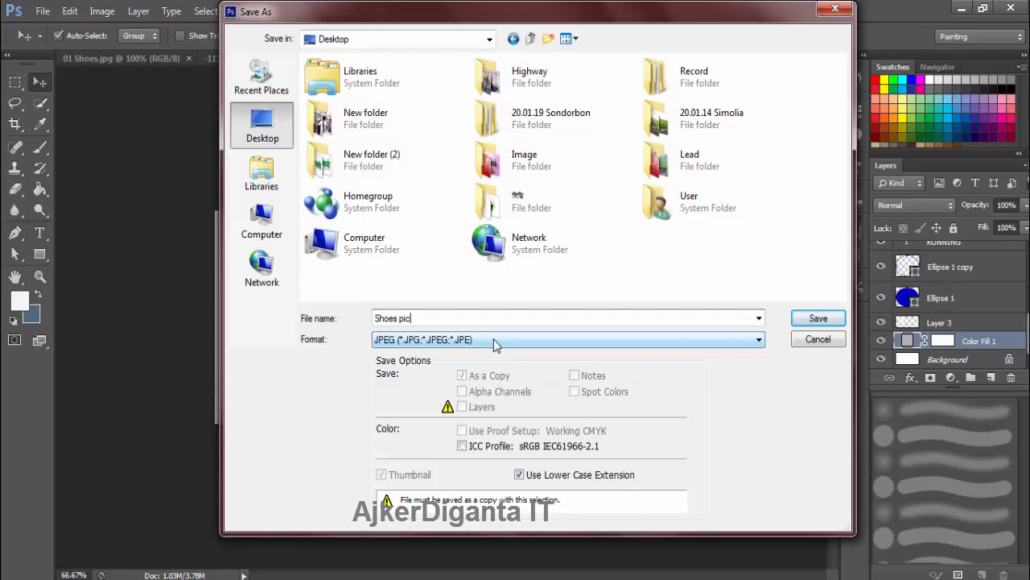
left_click(805, 322)
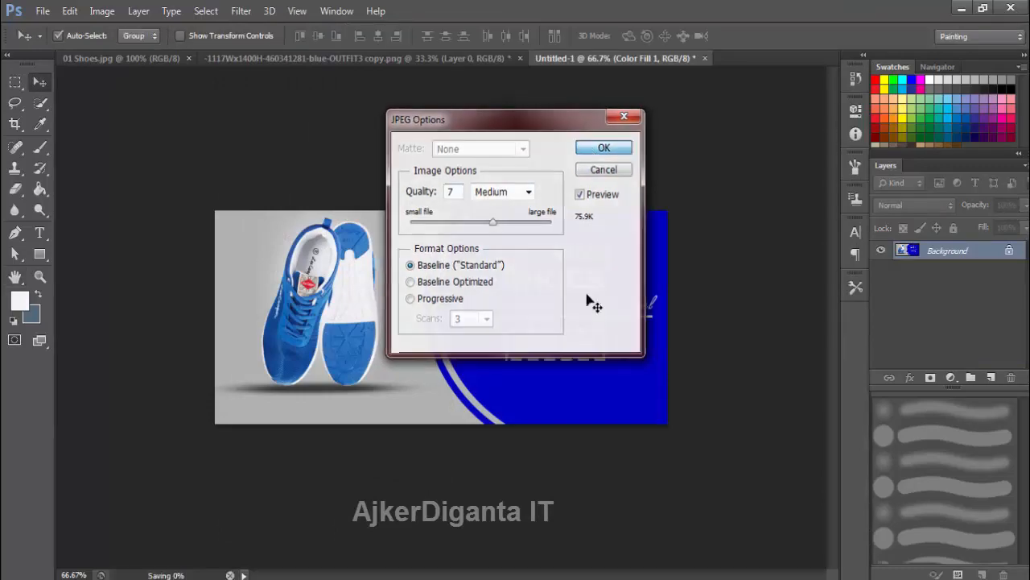
key("Return")
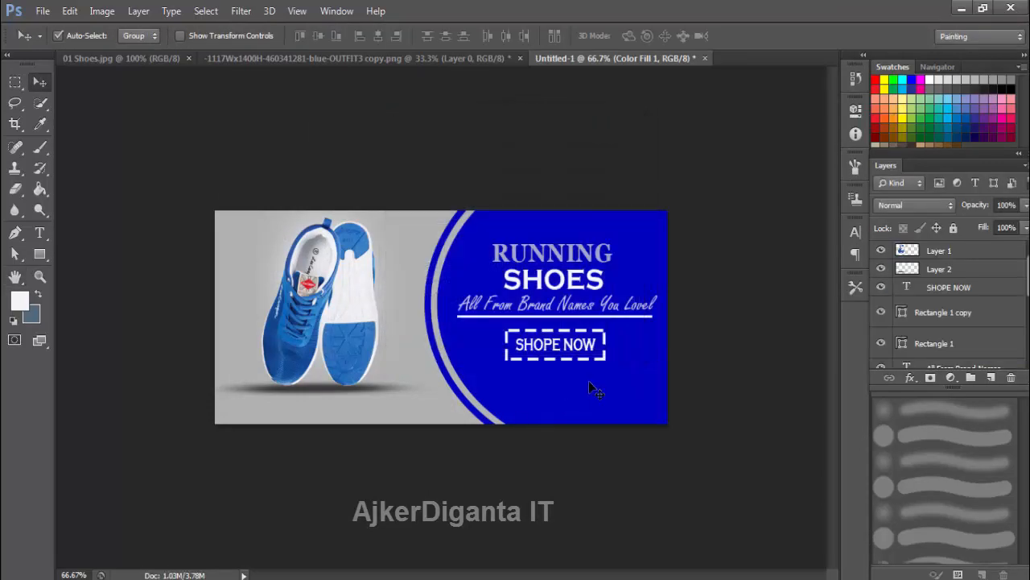
Minimize the editor and view the saved Shoes pic image from the desktop in Windows Photo Viewer, closing the viewer when done.
left_click(959, 8)
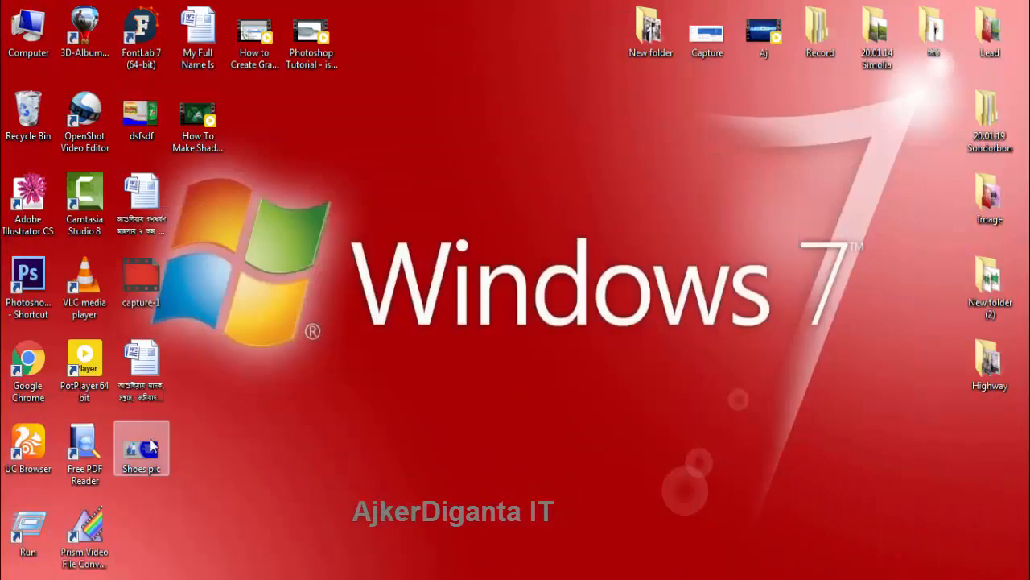
double_click(161, 460)
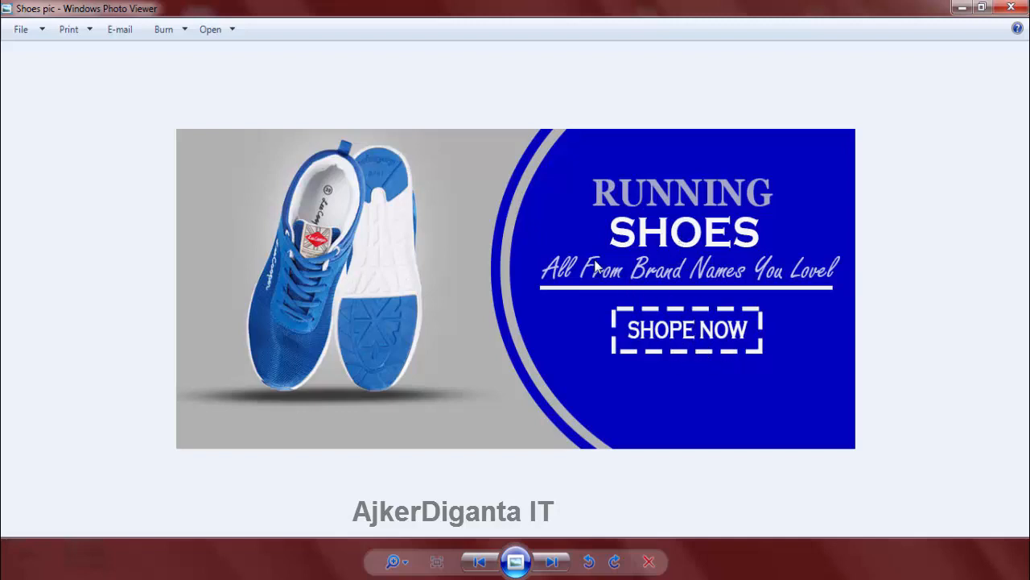
left_click(1017, 7)
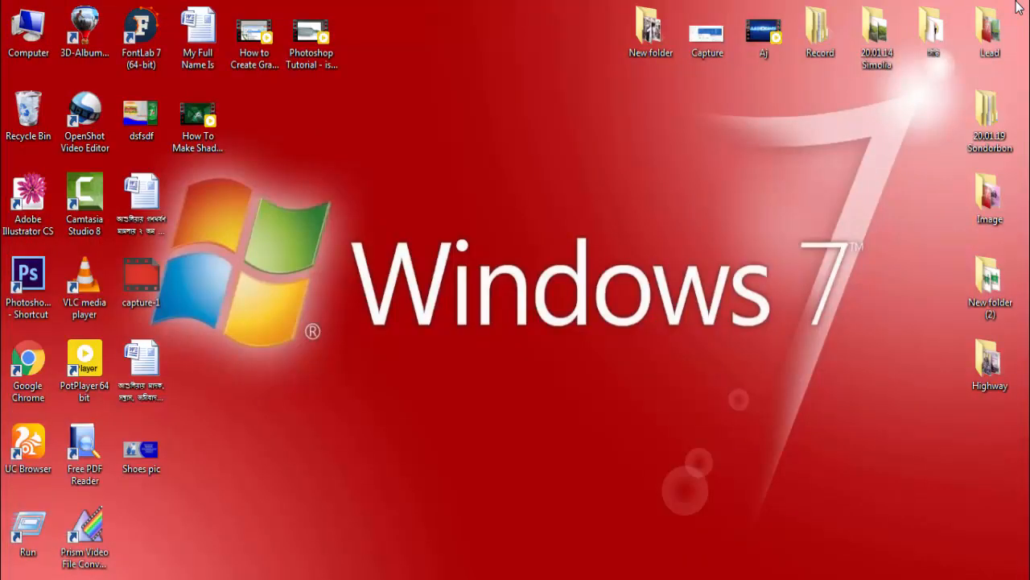
double_click(140, 467)
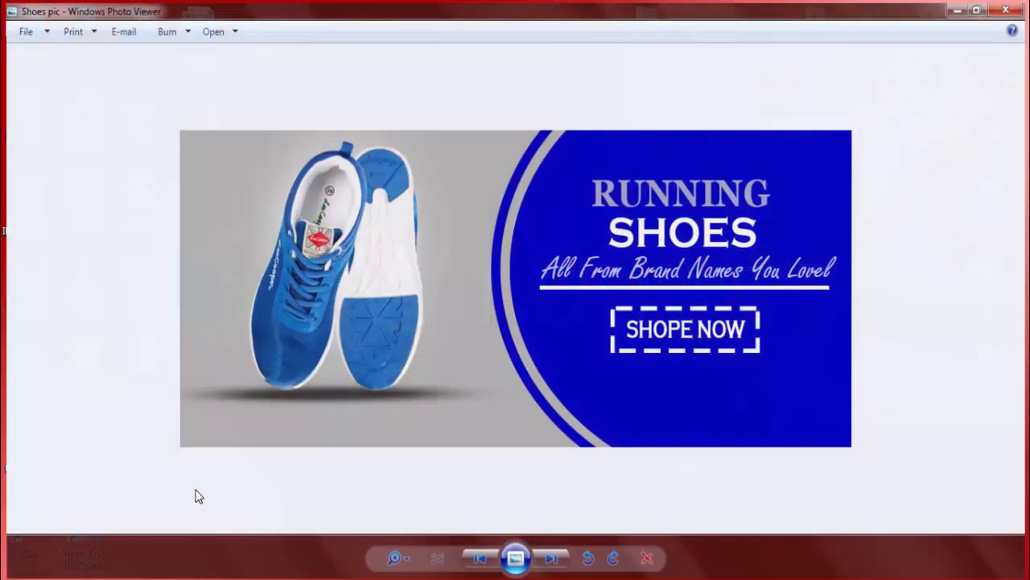
left_click(1011, 7)
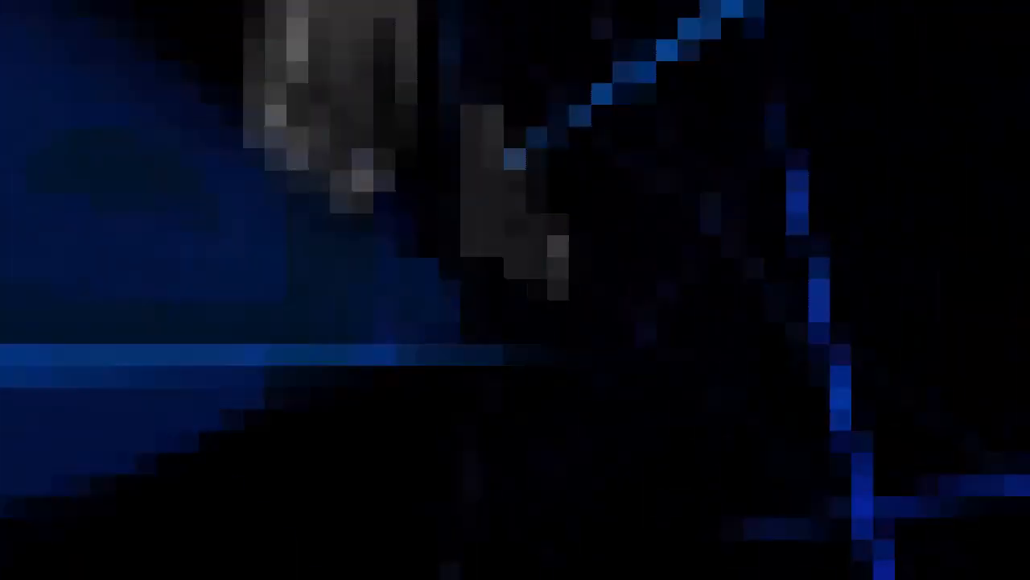